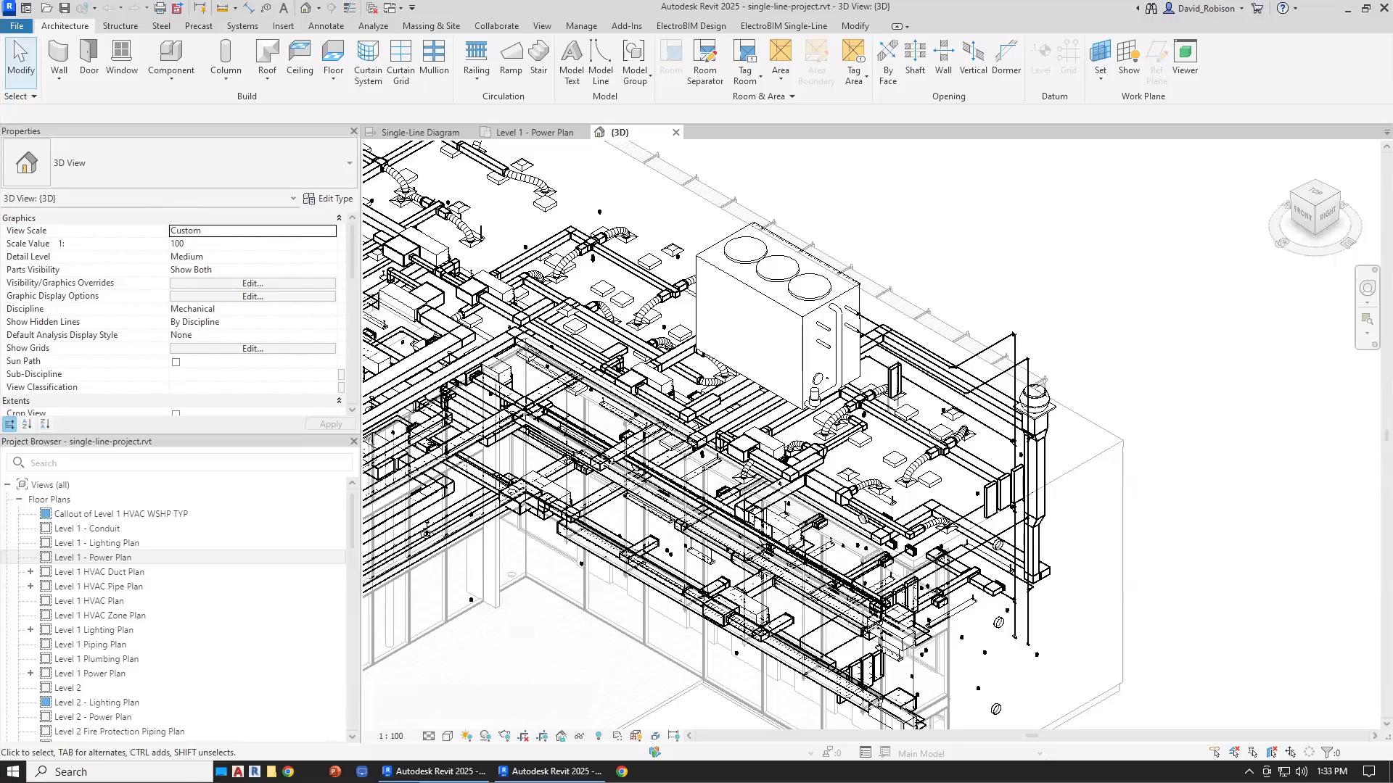
# Set the project's circuit description method to "Use ElectroBIM circuit descriptions" in the ElectroBIM project options
pyautogui.click(691, 26)
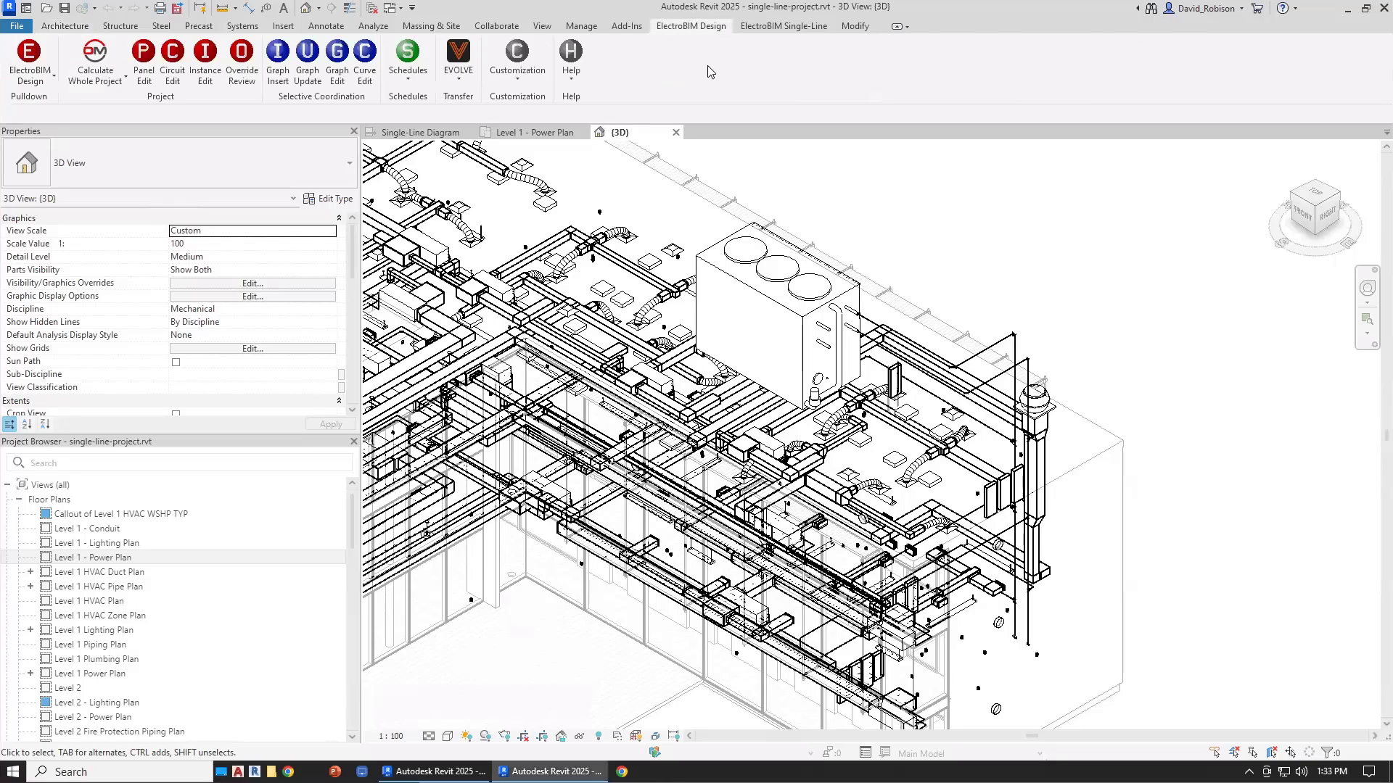
pyautogui.click(516, 75)
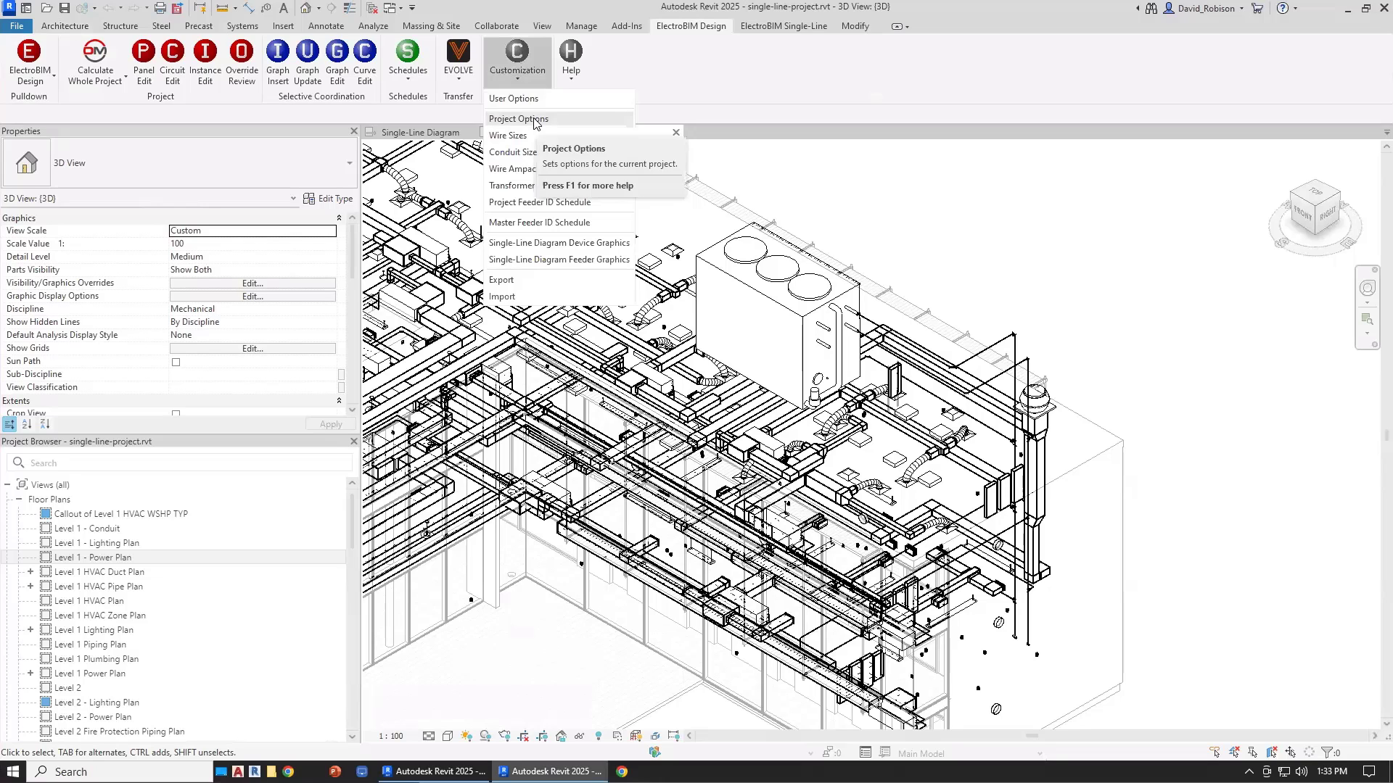
pyautogui.click(534, 119)
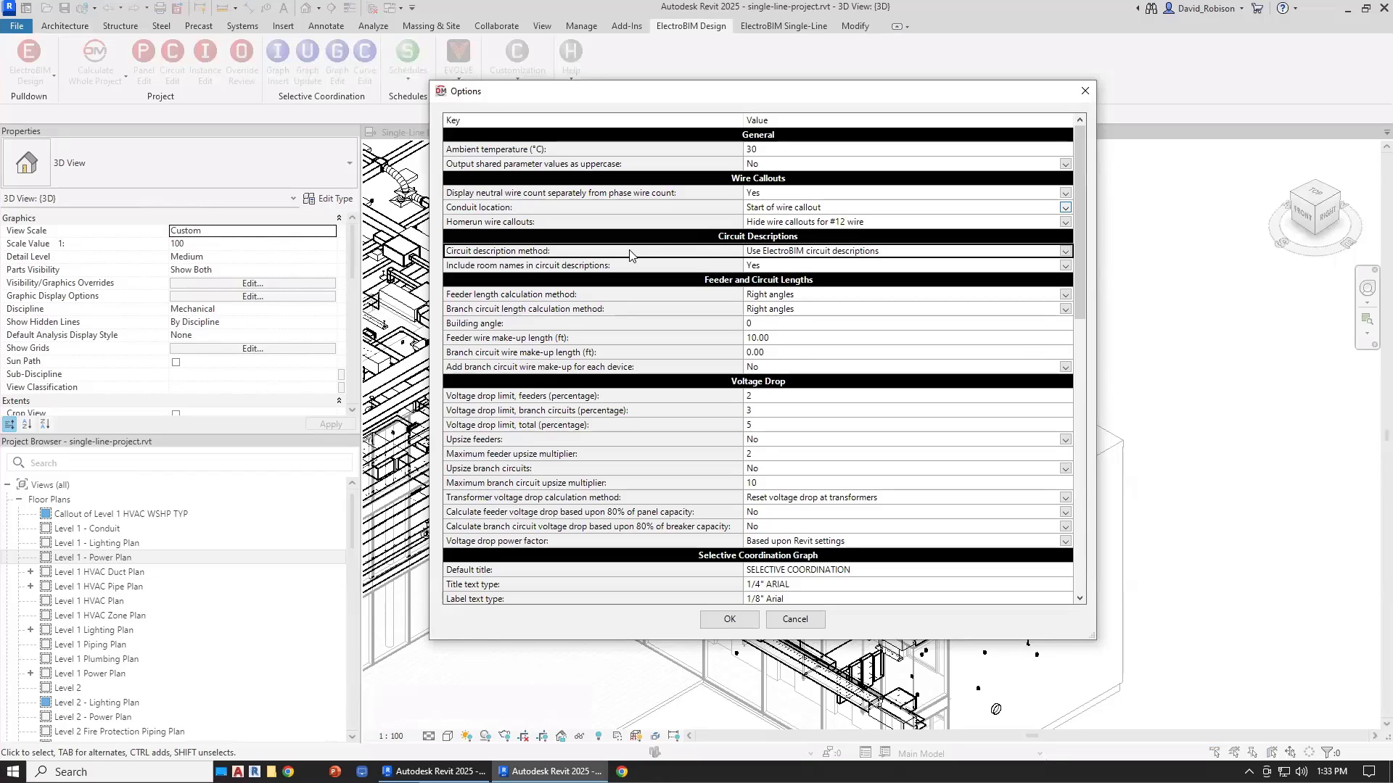
pyautogui.click(803, 253)
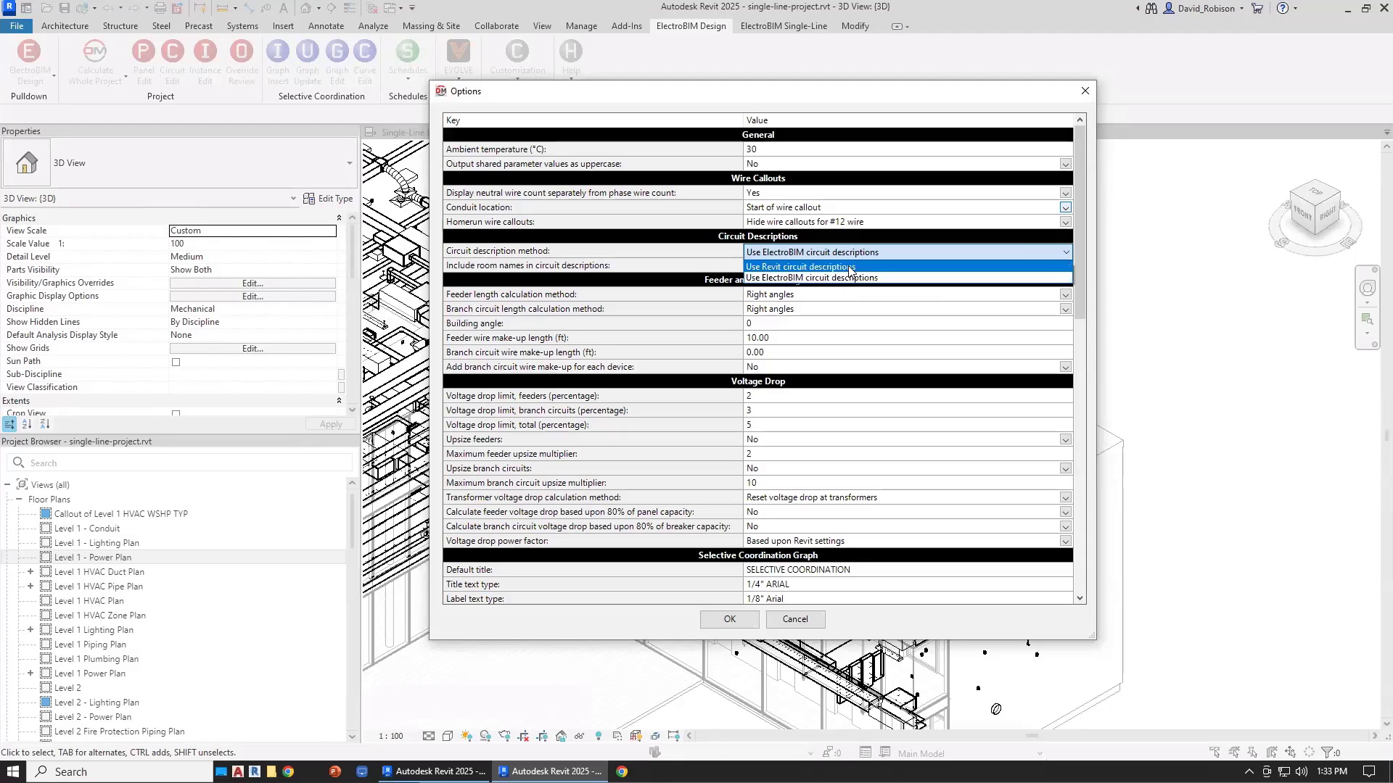
pyautogui.click(841, 279)
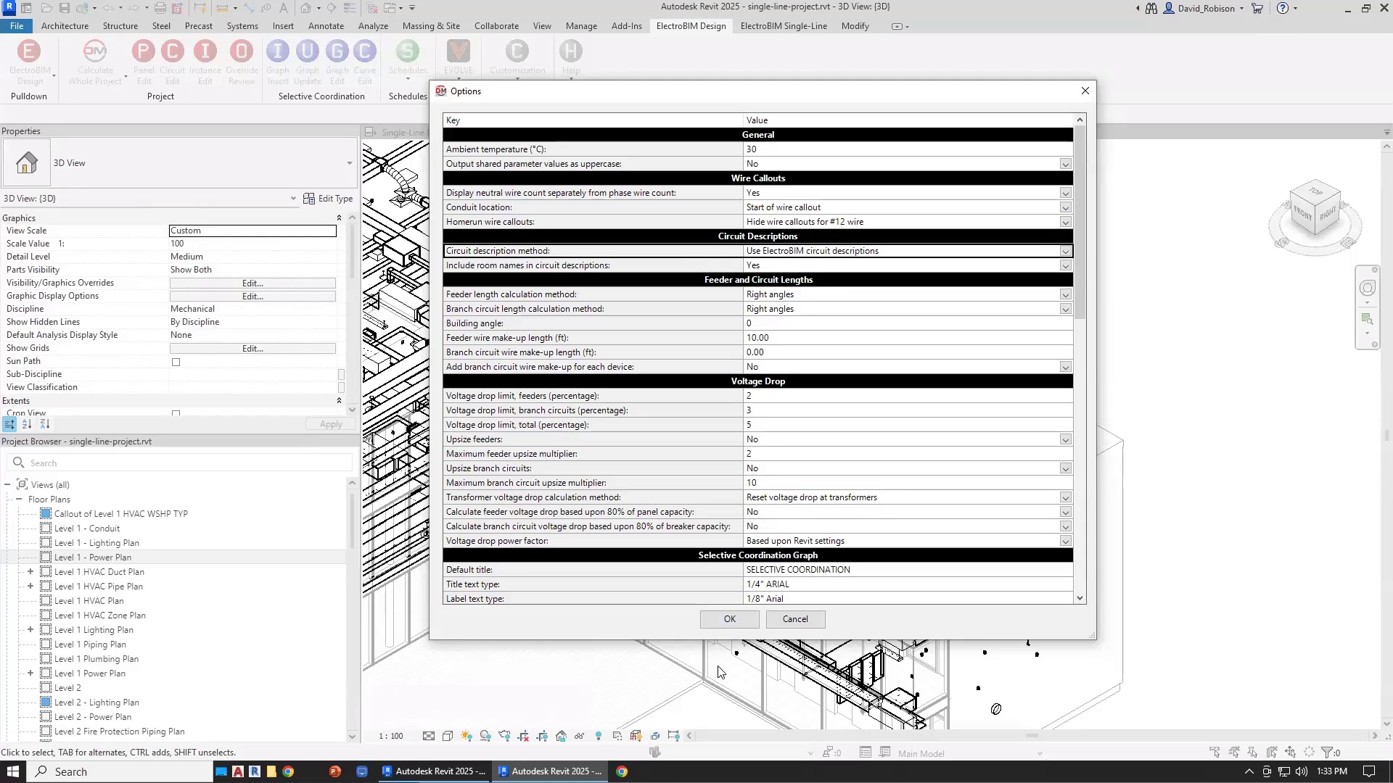
pyautogui.click(726, 622)
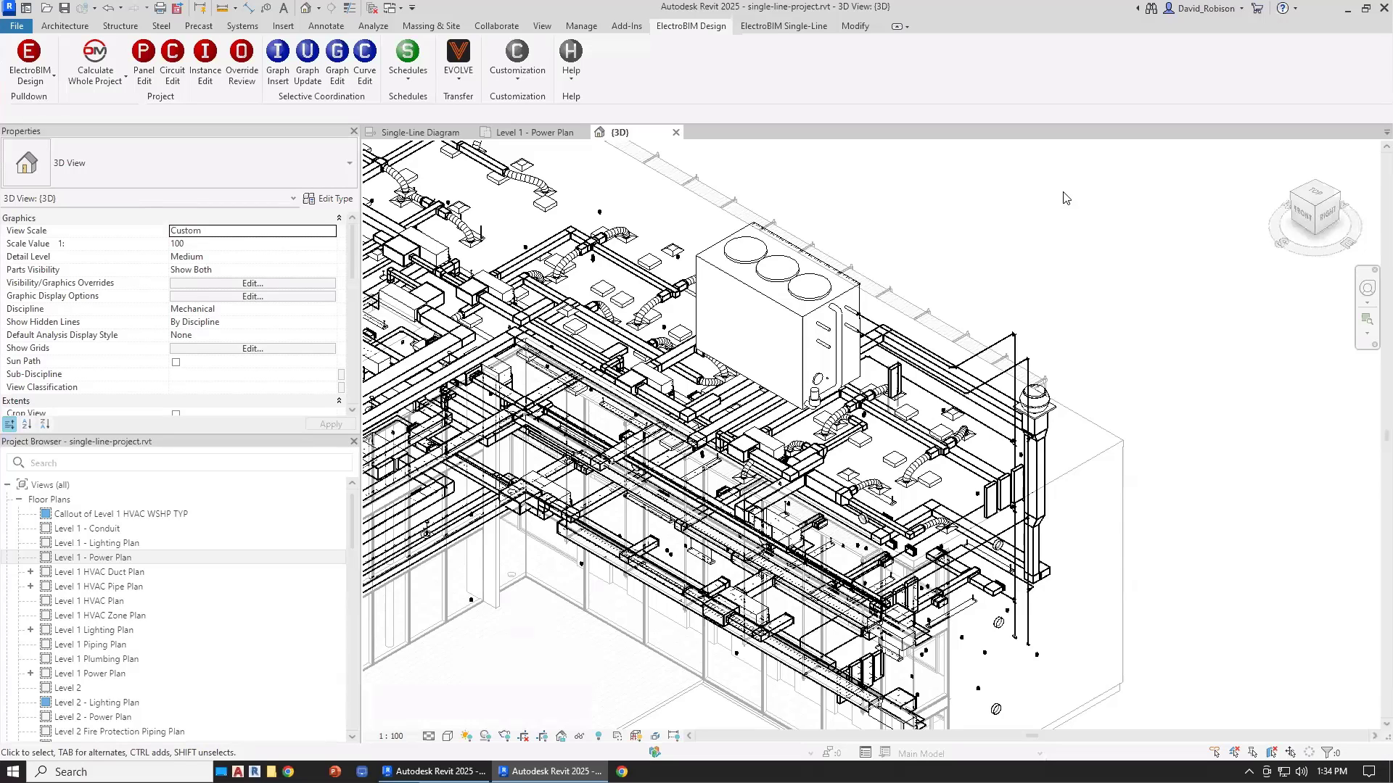
# Open the rooftop cooling tower's family for editing and select its balanced power connector
pyautogui.click(747, 283)
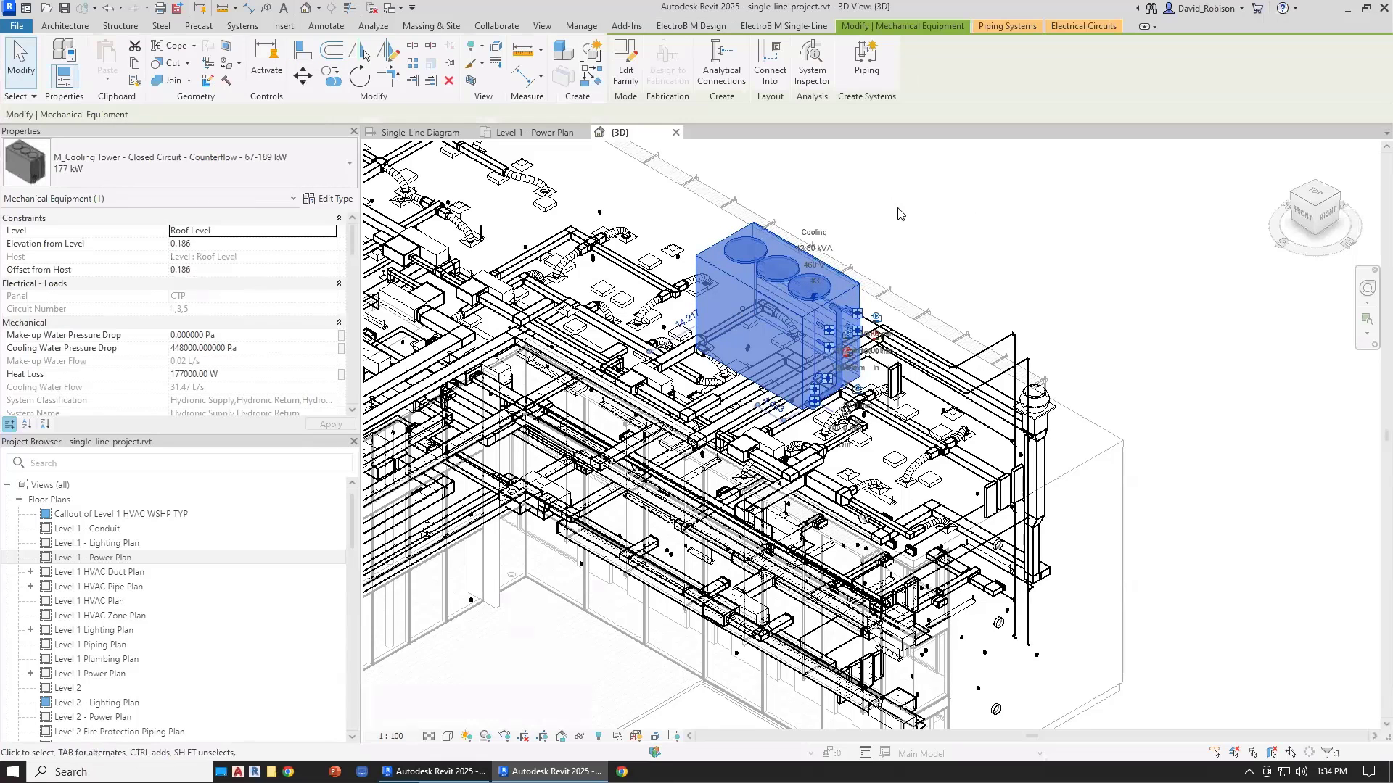
pyautogui.click(627, 69)
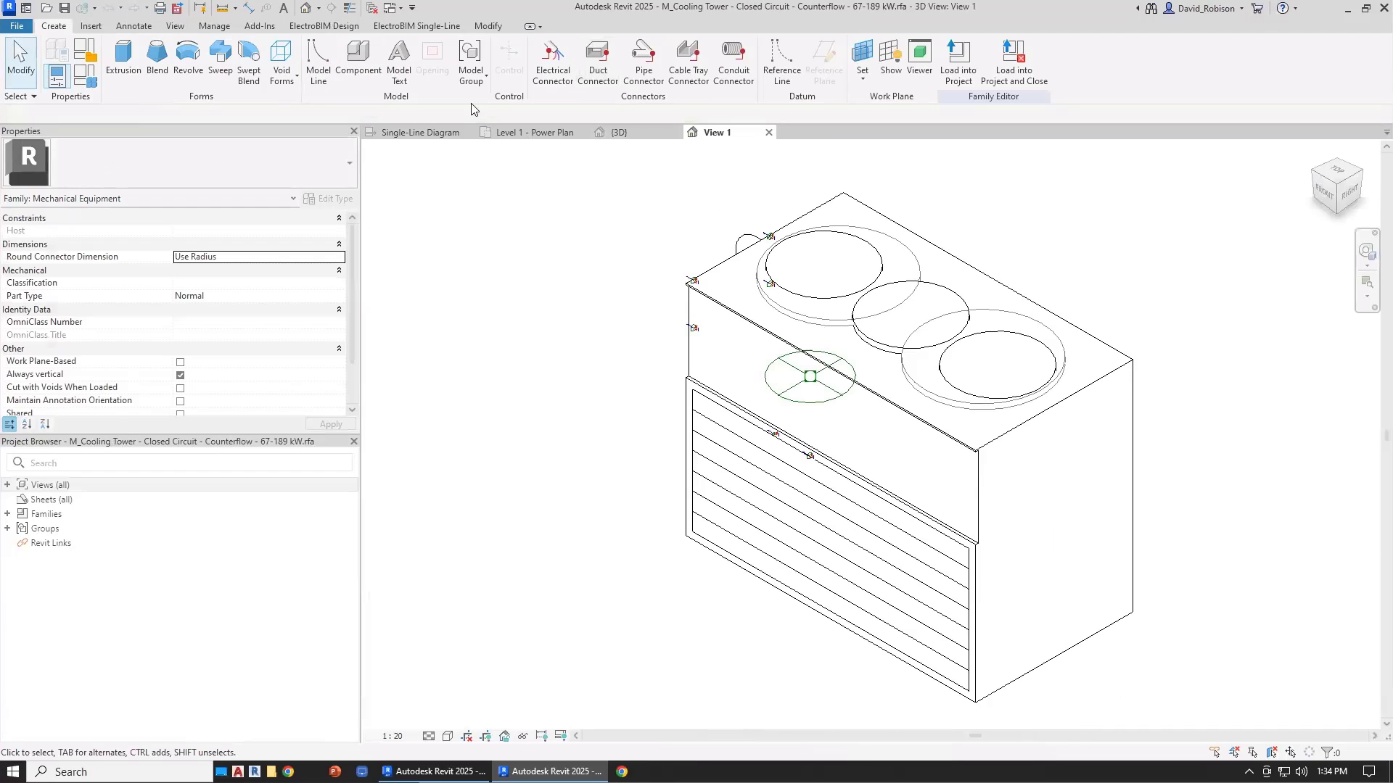
pyautogui.click(338, 28)
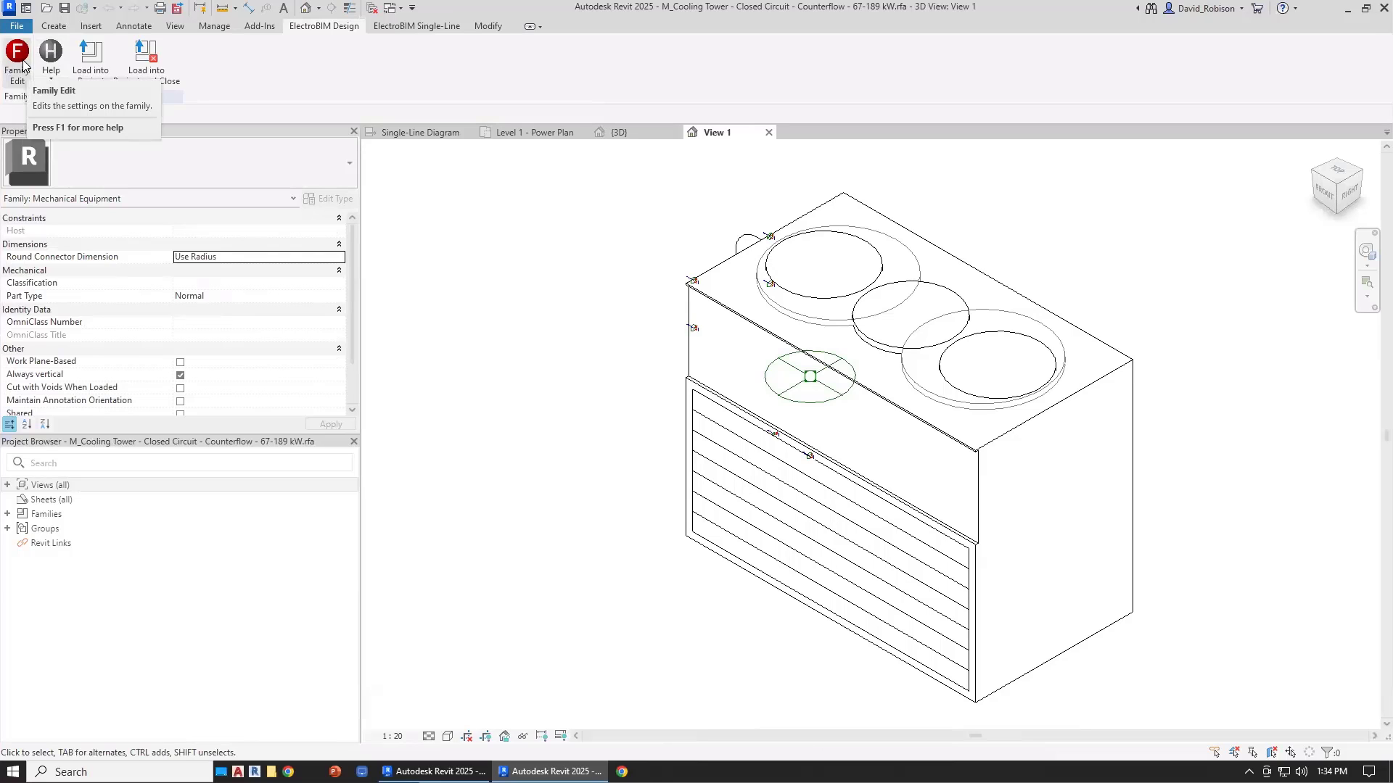
pyautogui.click(541, 135)
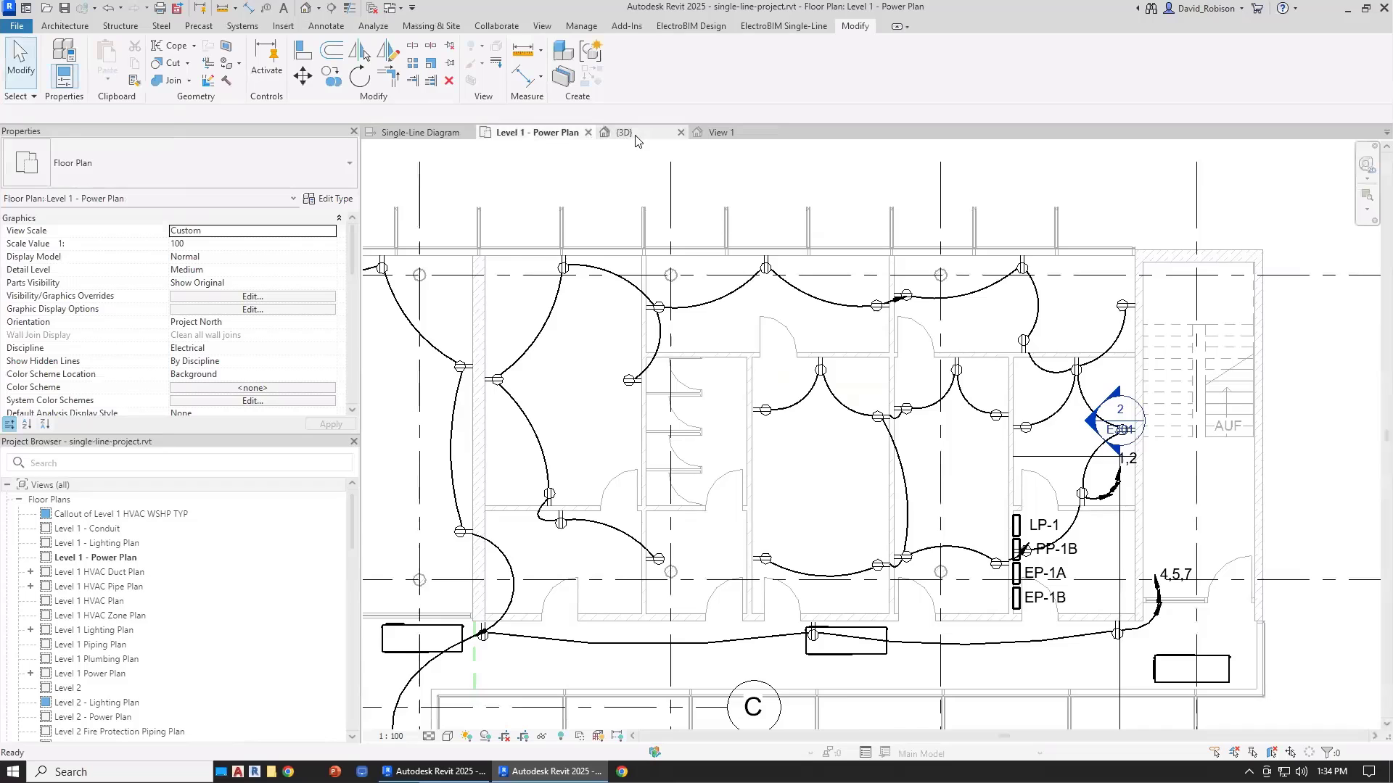
pyautogui.click(636, 138)
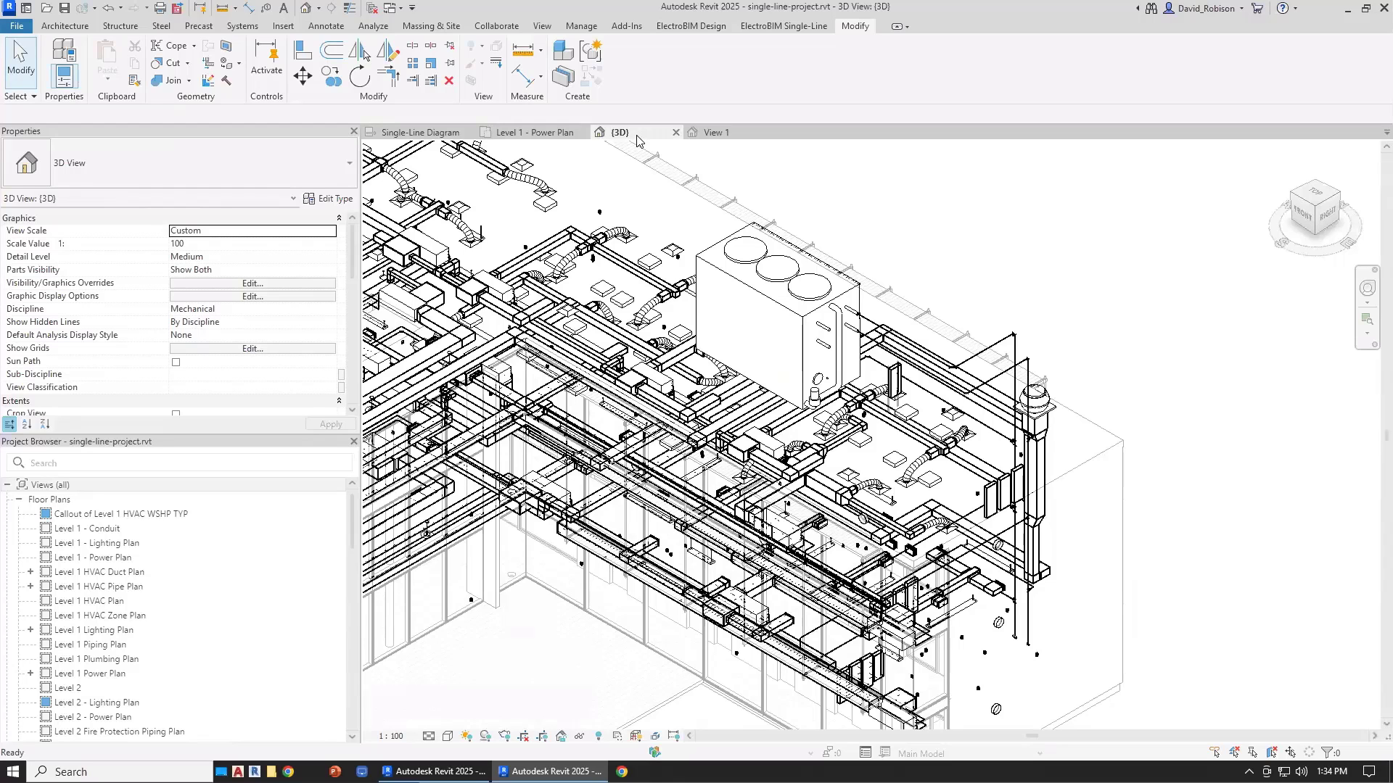
pyautogui.click(734, 135)
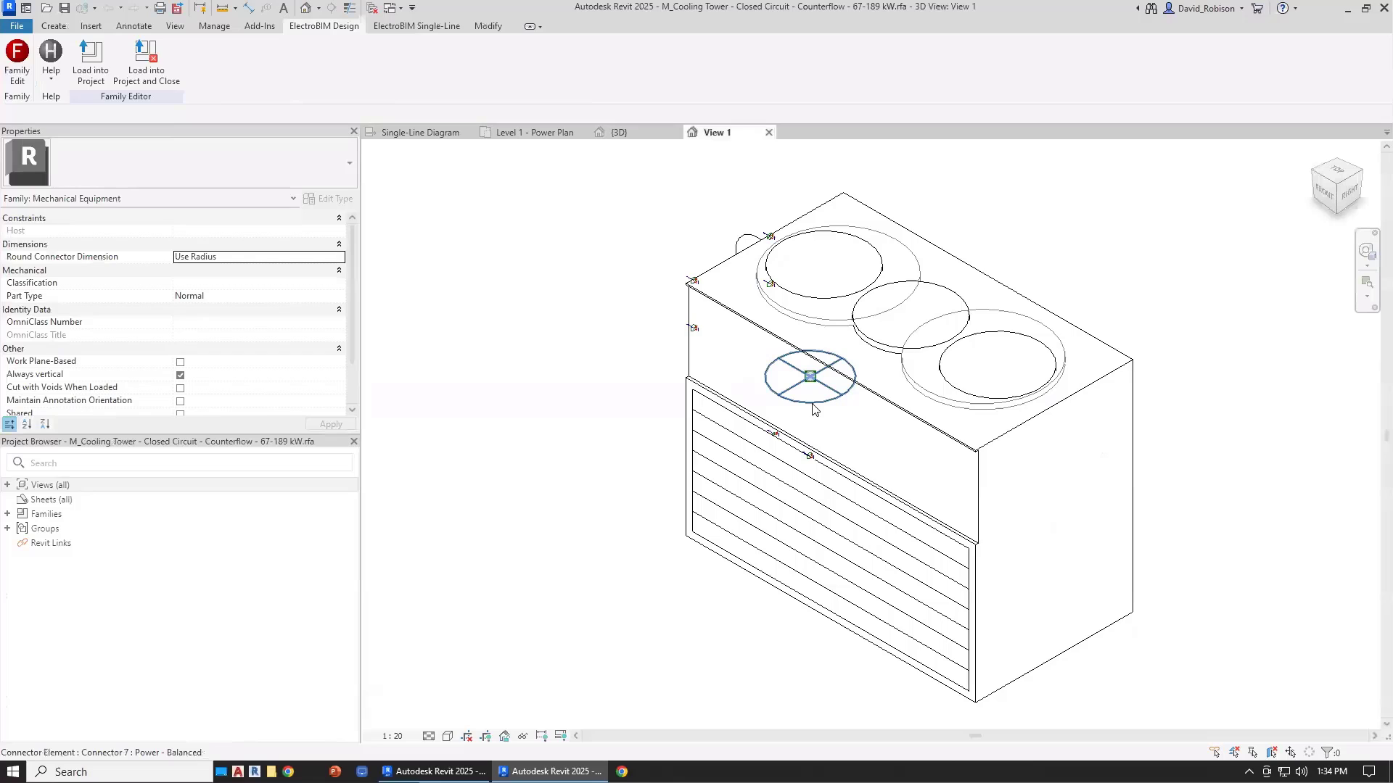
pyautogui.click(811, 376)
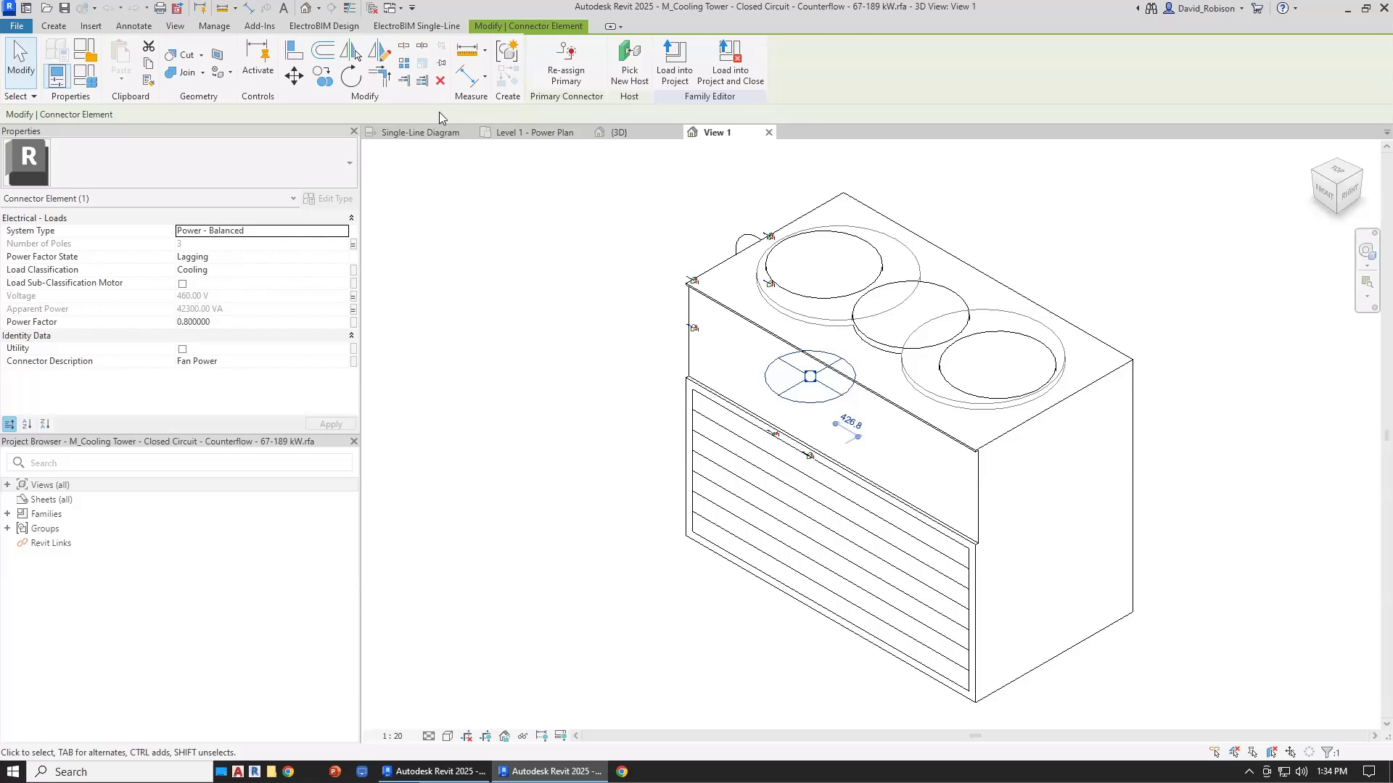
# Set the cooling tower family's ElectroBIM circuit description to COOLING TOWER
pyautogui.click(350, 29)
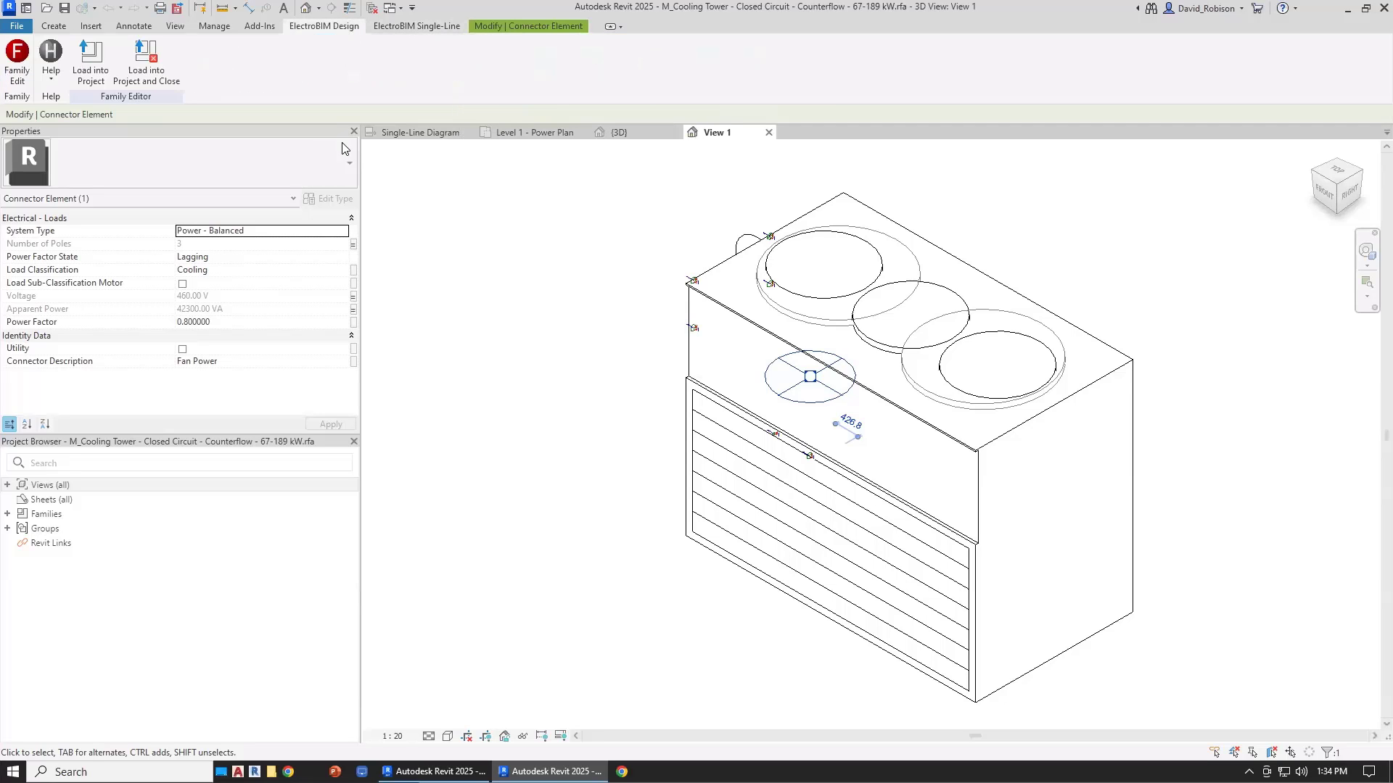
pyautogui.click(16, 75)
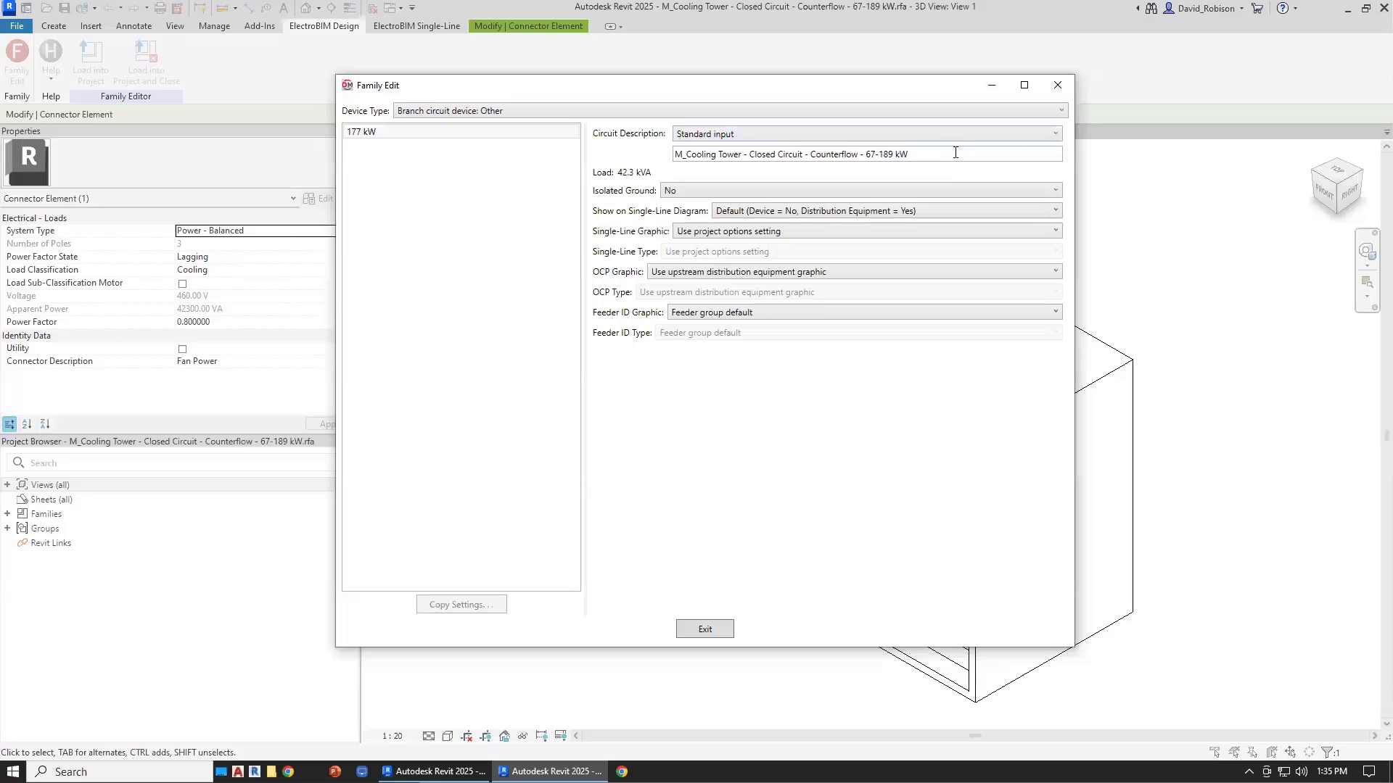
pyautogui.moveTo(936, 153); pyautogui.dragTo(648, 154)
pyautogui.write('CO')
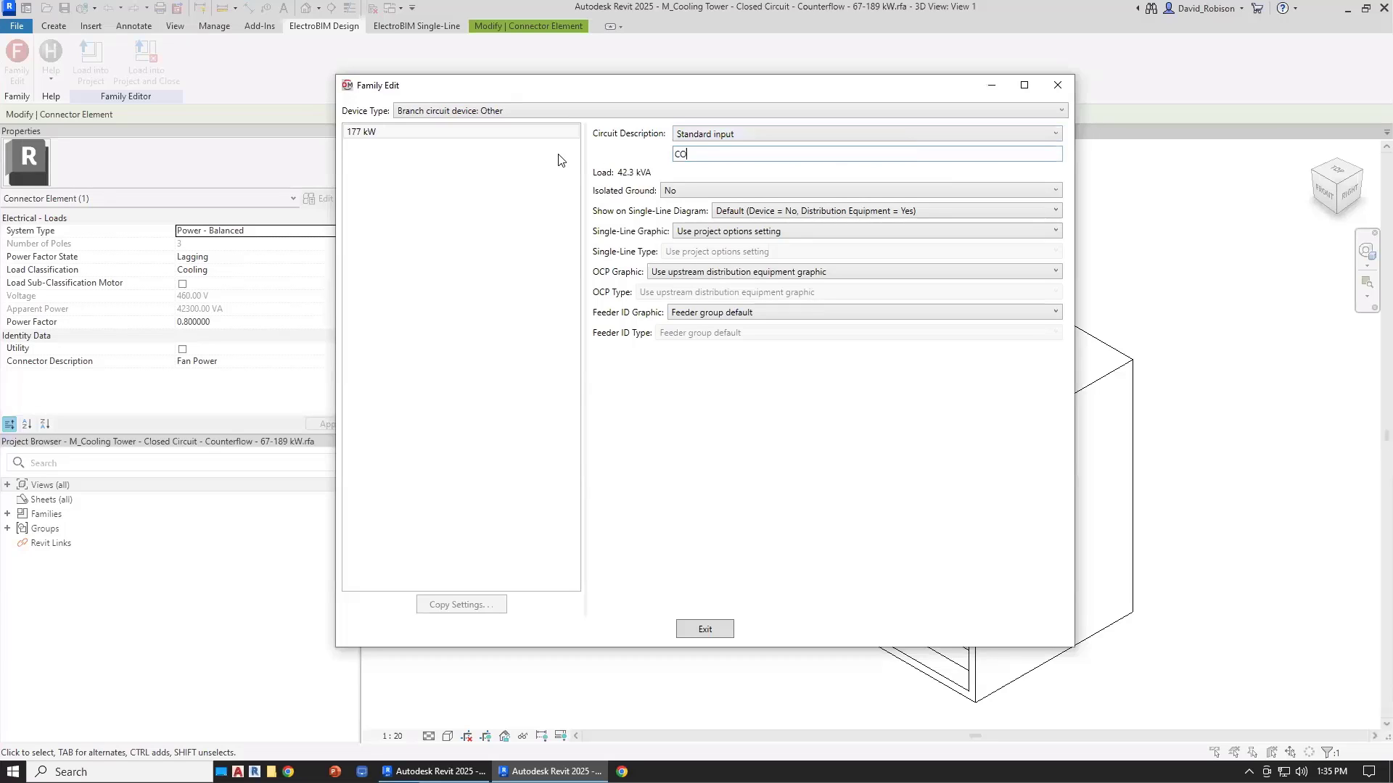
pyautogui.write('OLING TOWER')
pyautogui.click(750, 381)
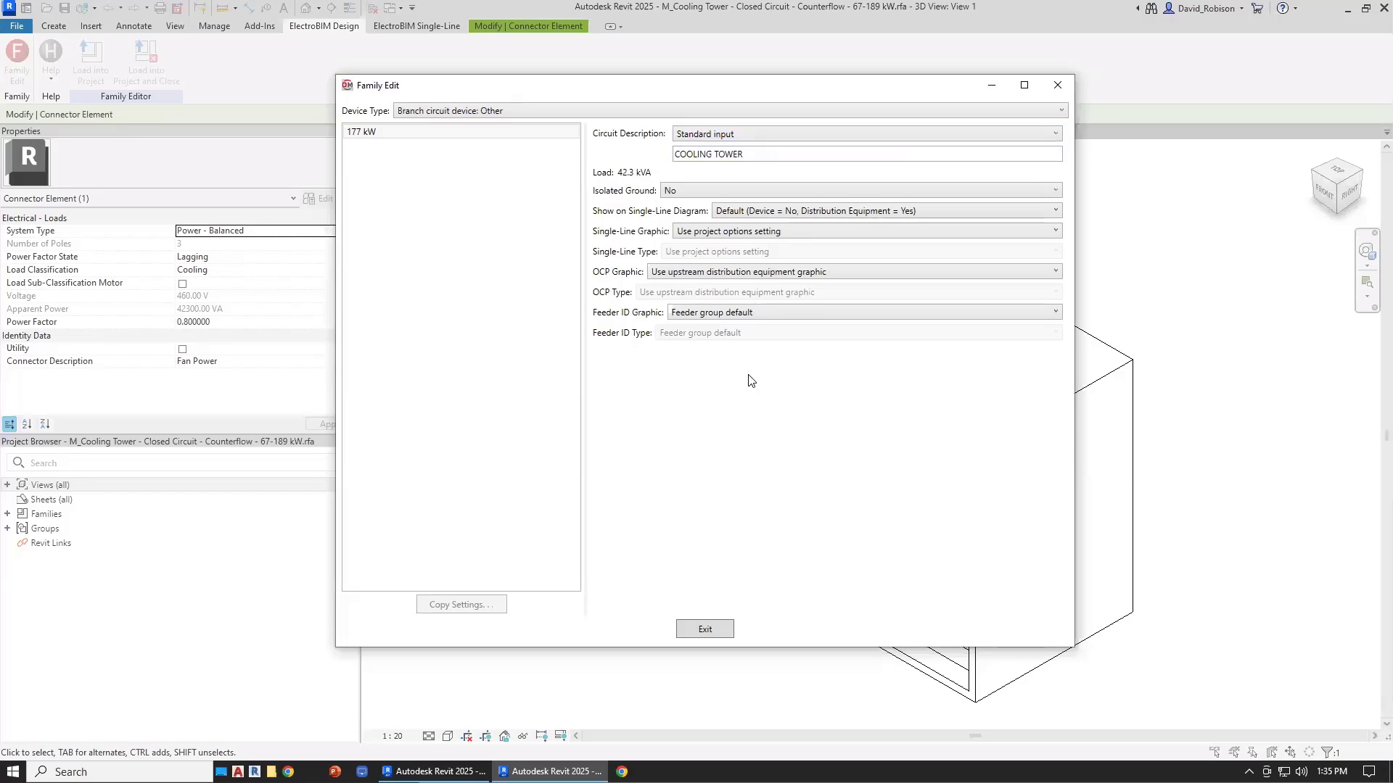
# Keep the family's circuit description source as Standard input and load the edited family into the project
pyautogui.click(779, 153)
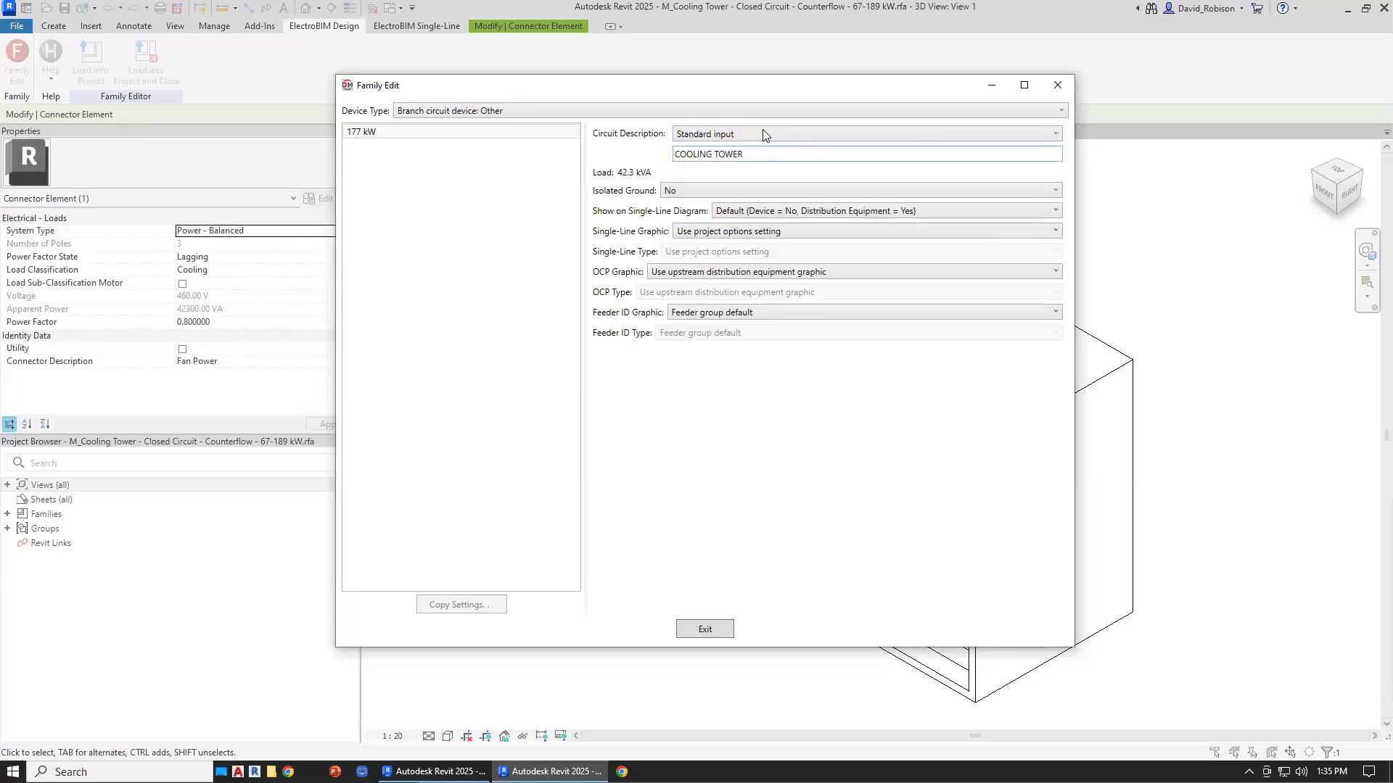
pyautogui.click(763, 134)
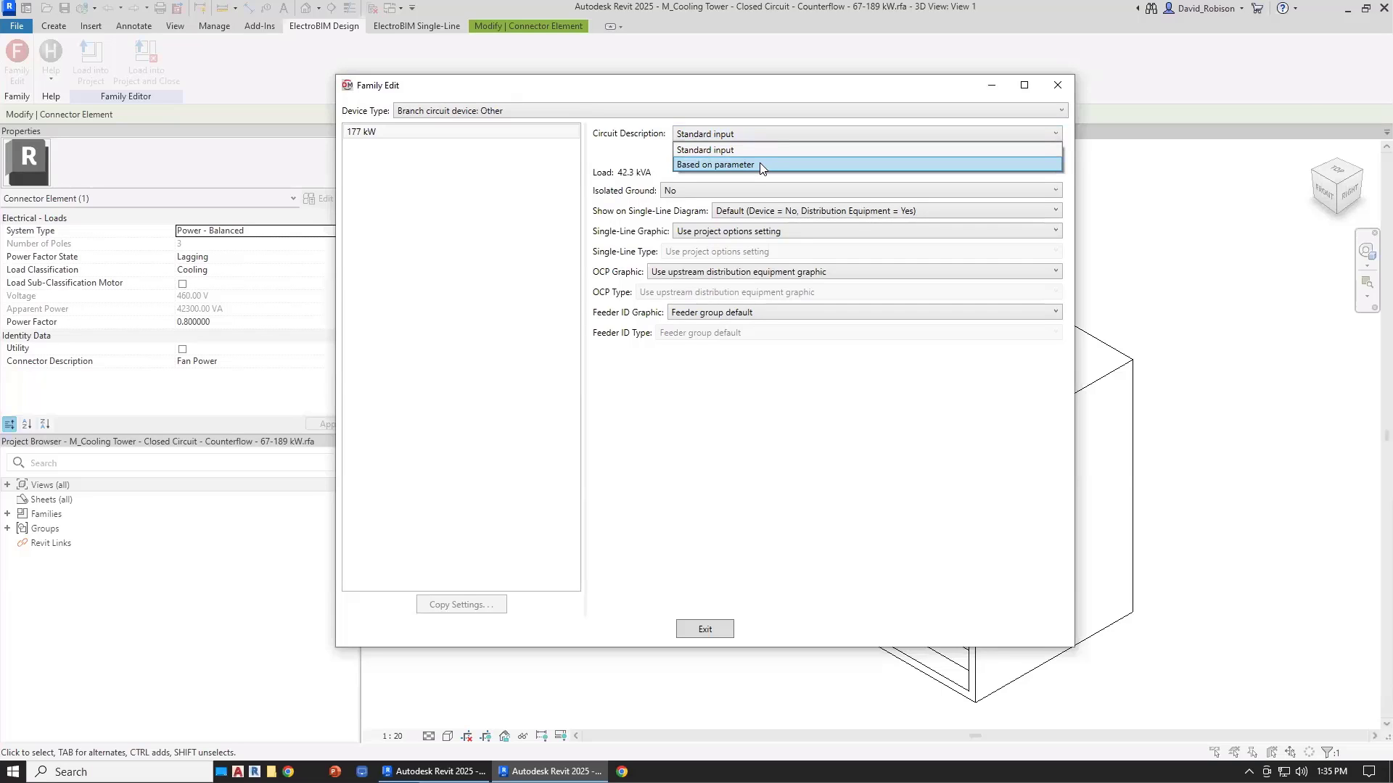
pyautogui.click(696, 149)
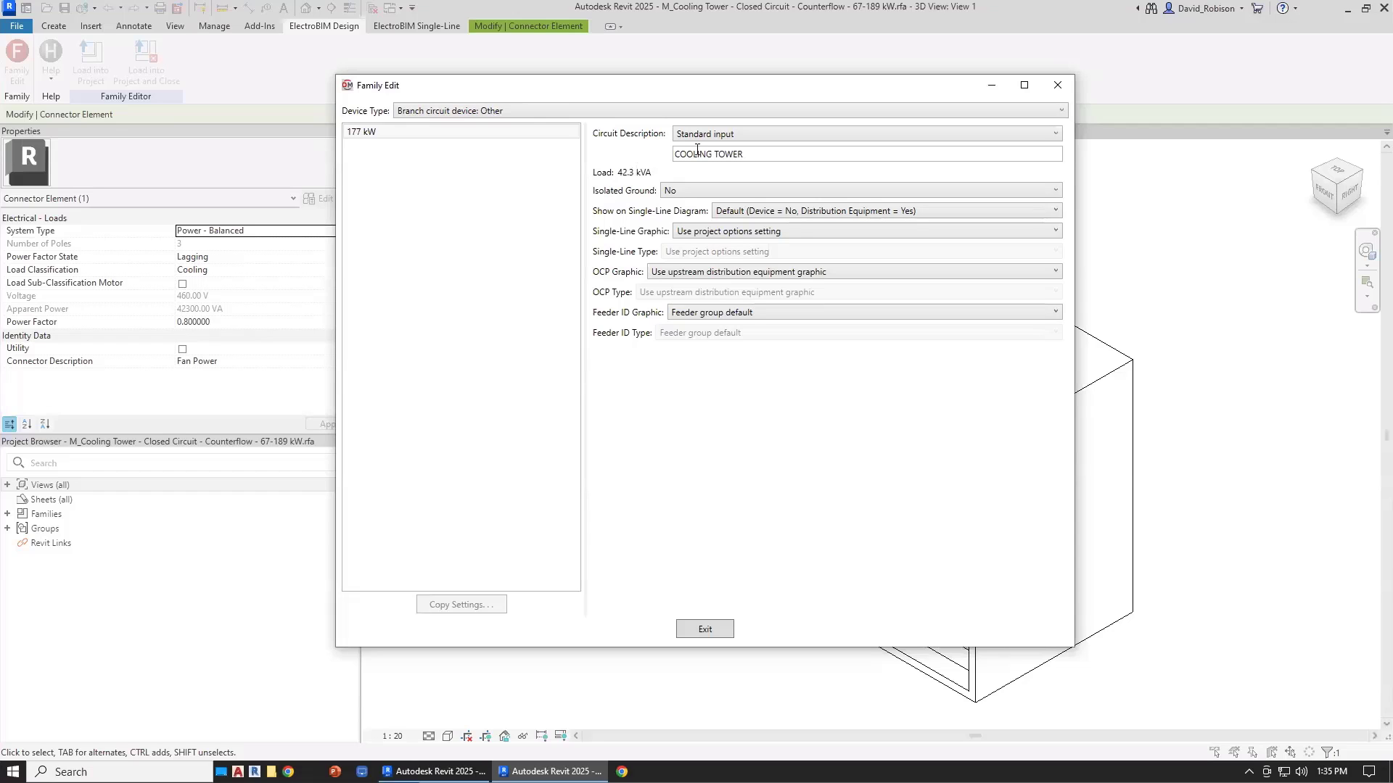
pyautogui.click(705, 629)
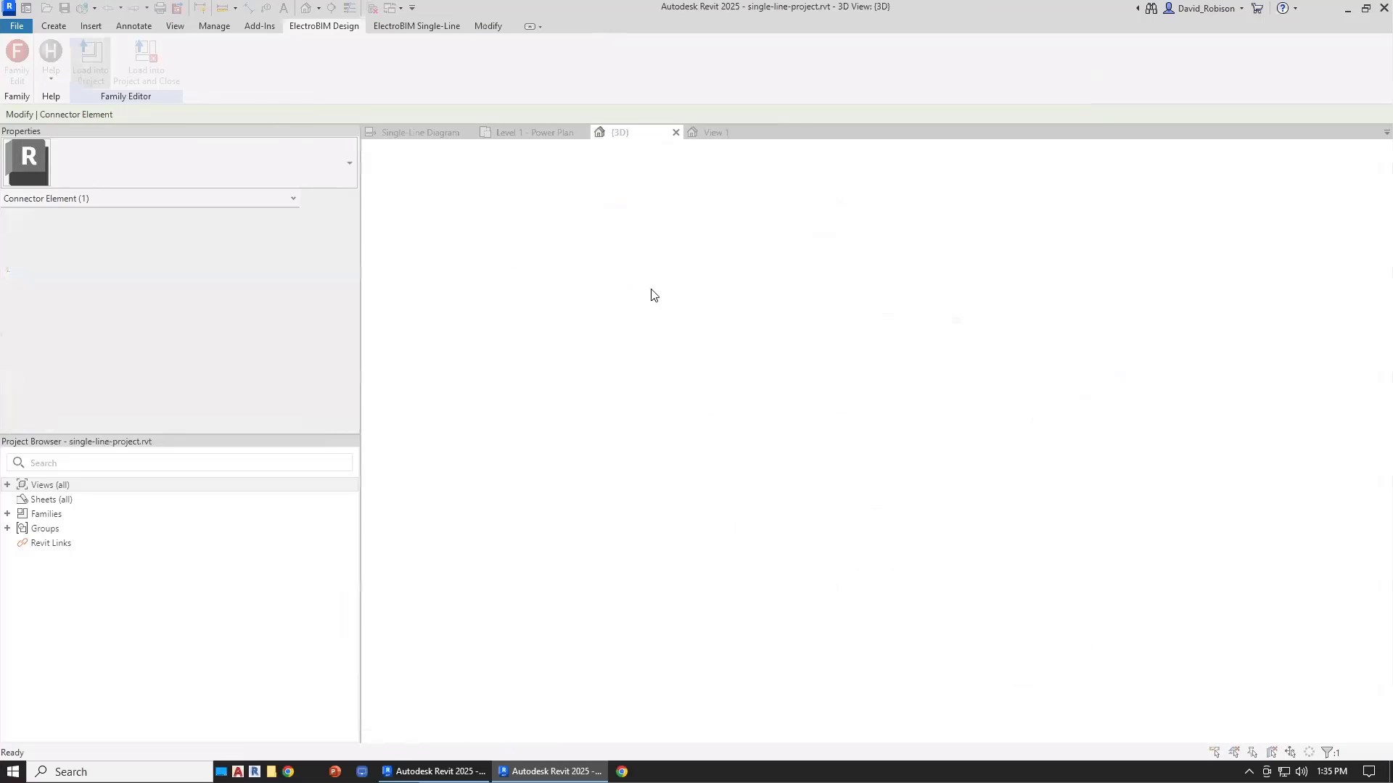
pyautogui.click(614, 391)
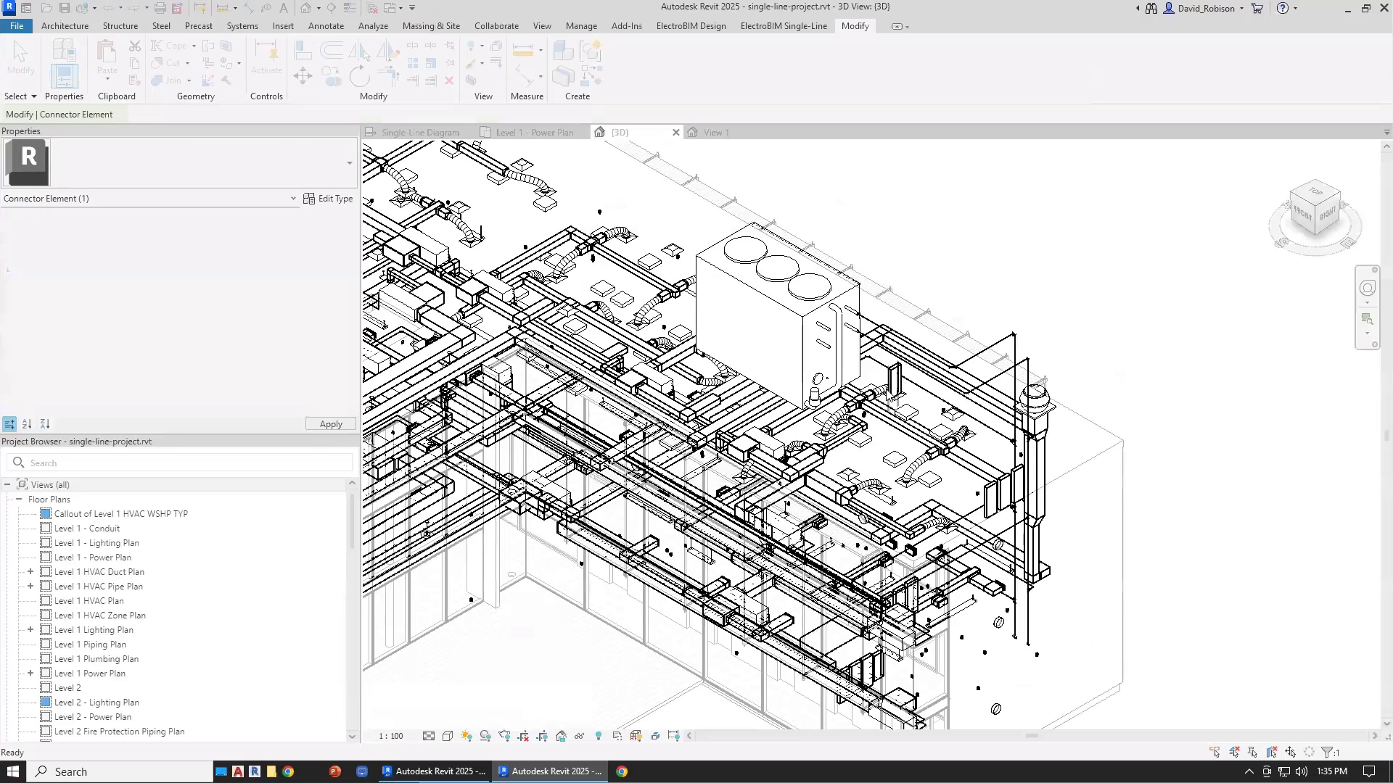
# Check the circuit description of the rooftop cooling tower's circuit in Circuit Edit
pyautogui.click(845, 297)
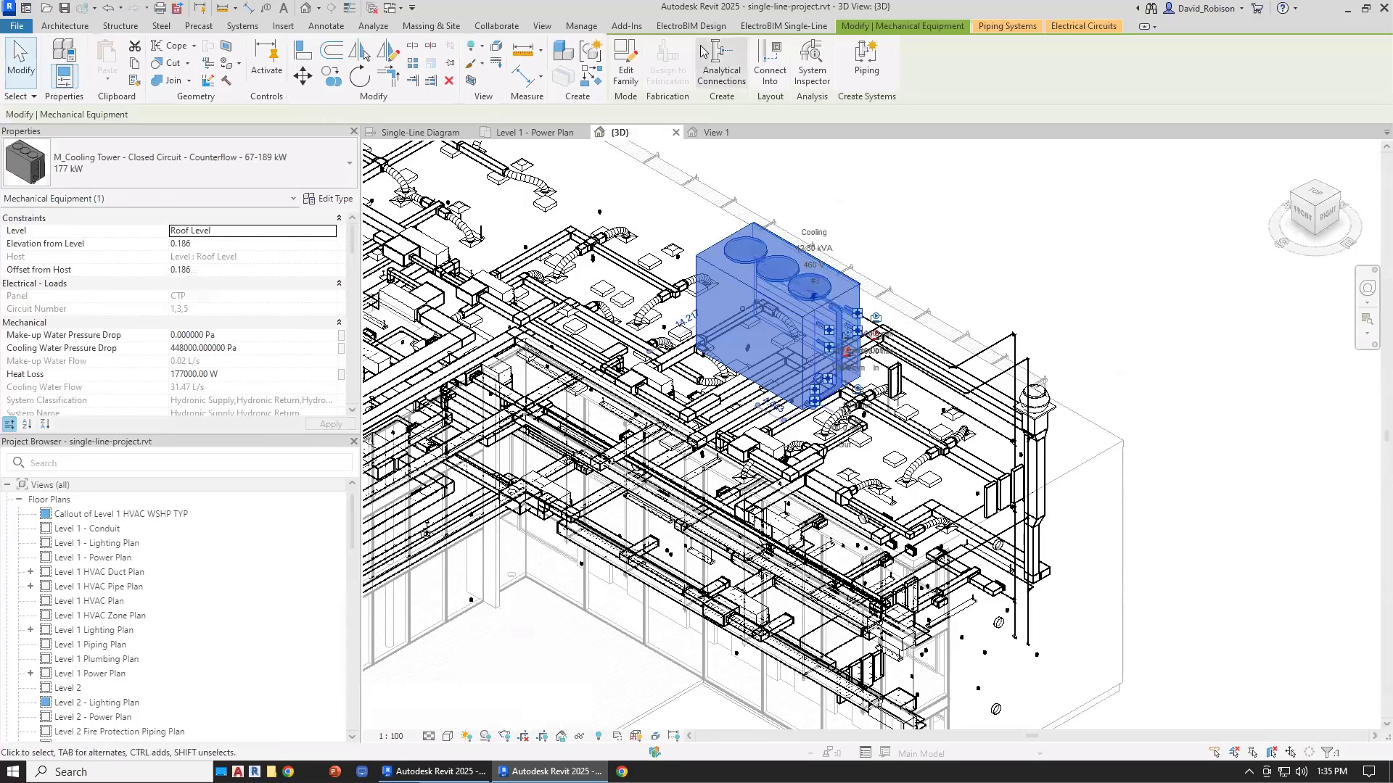
pyautogui.click(690, 25)
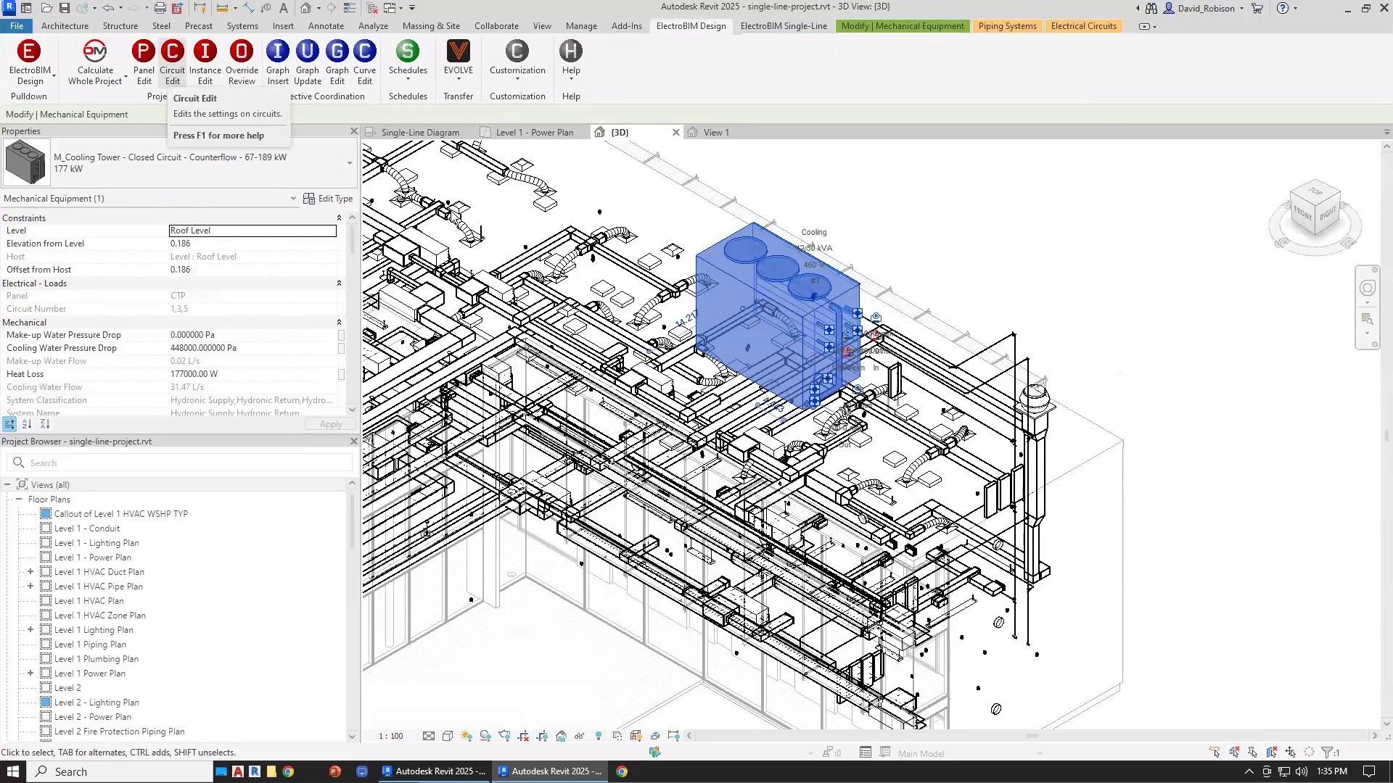
pyautogui.click(180, 63)
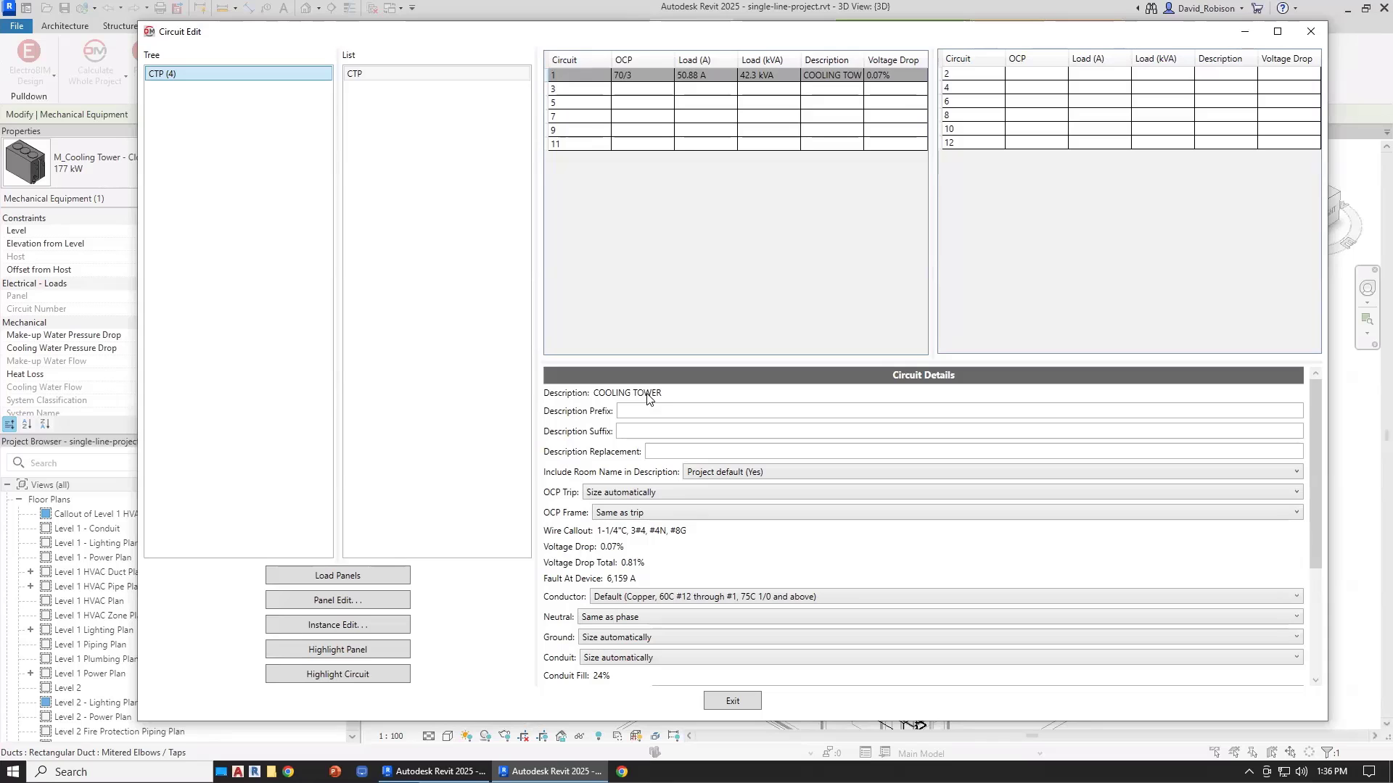
pyautogui.click(732, 701)
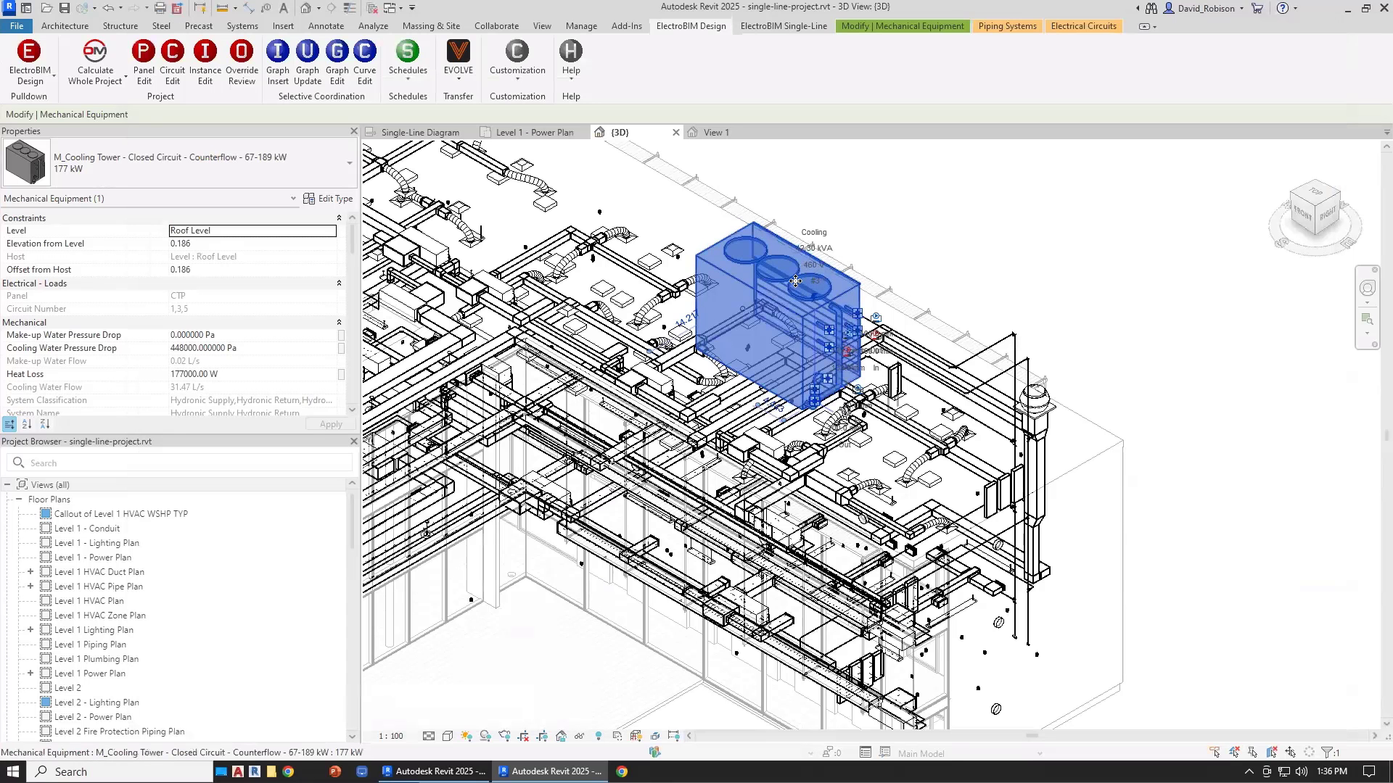
# Override the cooling tower's circuit description at the instance level with CT-1
pyautogui.click(206, 70)
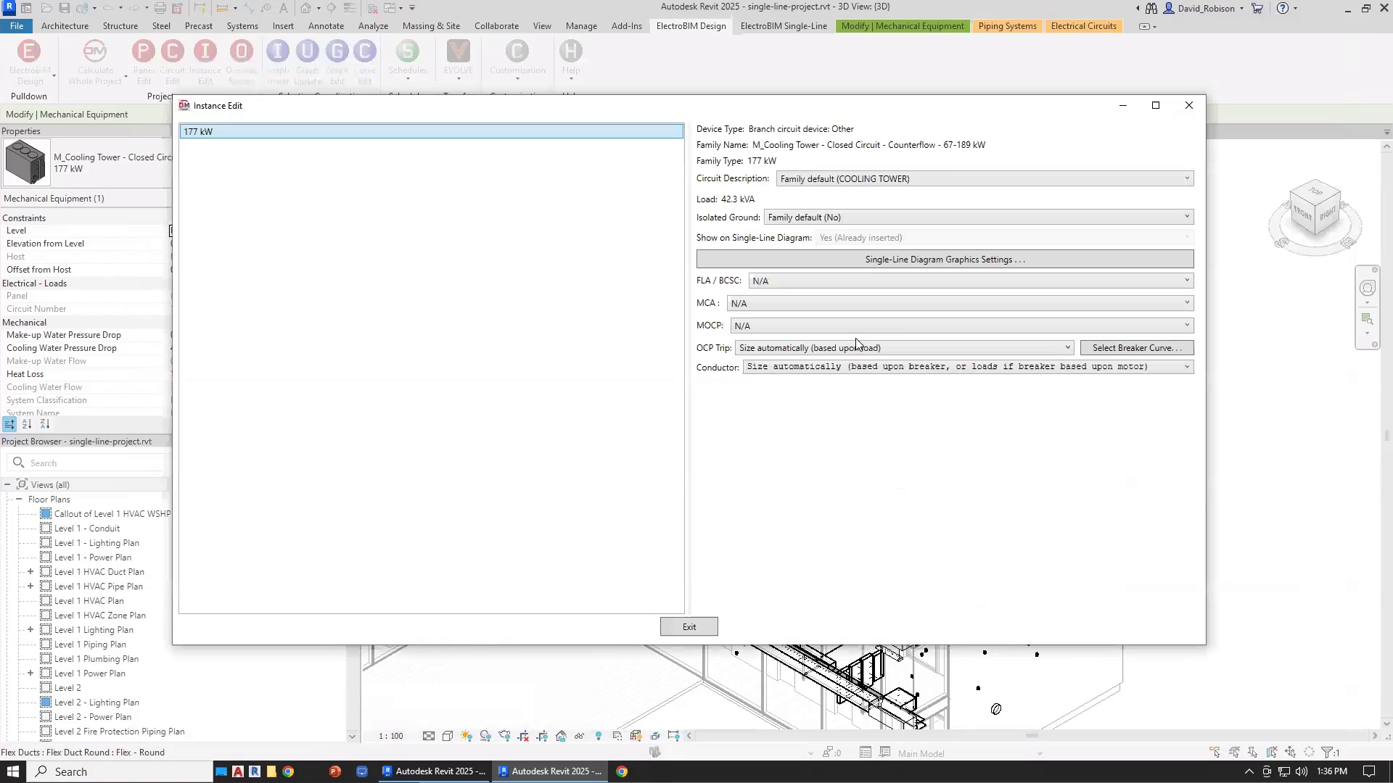
pyautogui.click(819, 181)
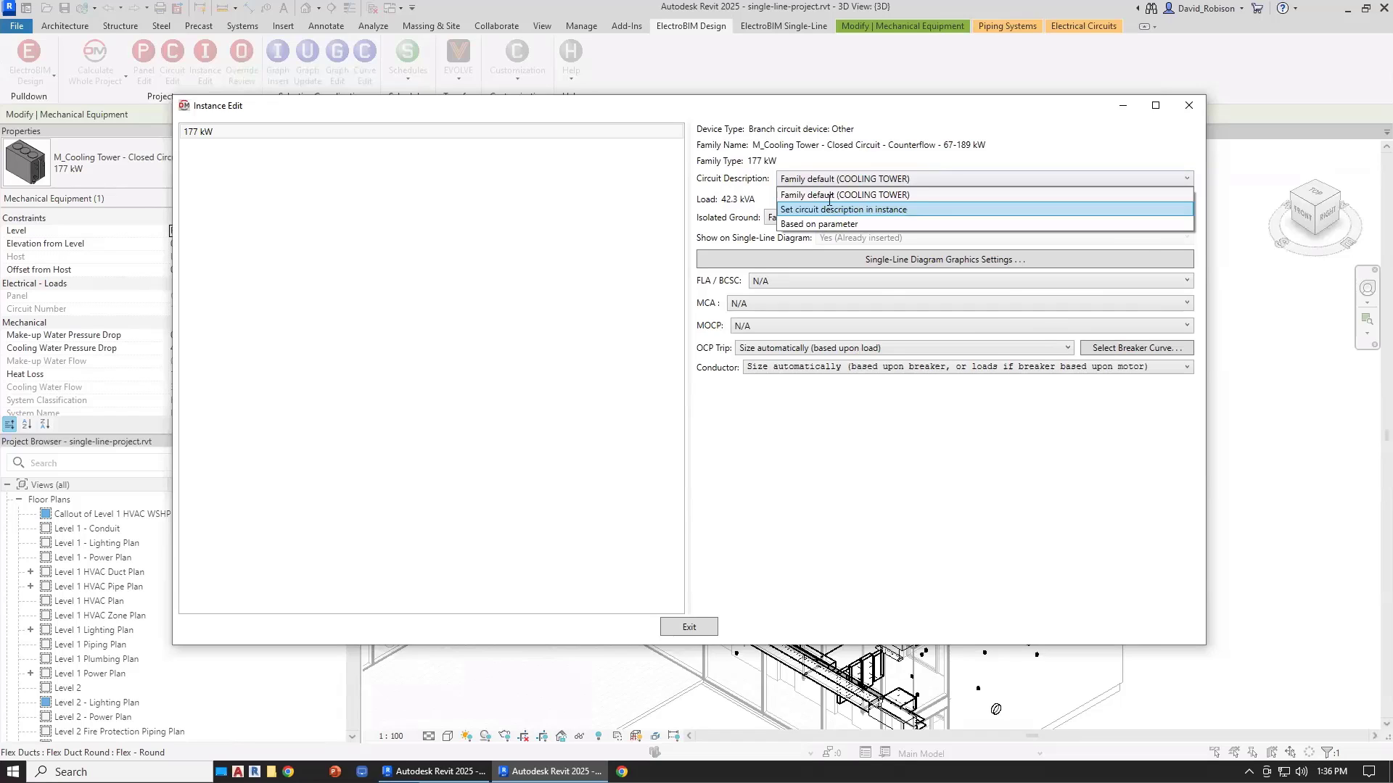
pyautogui.click(842, 210)
pyautogui.write('CT')
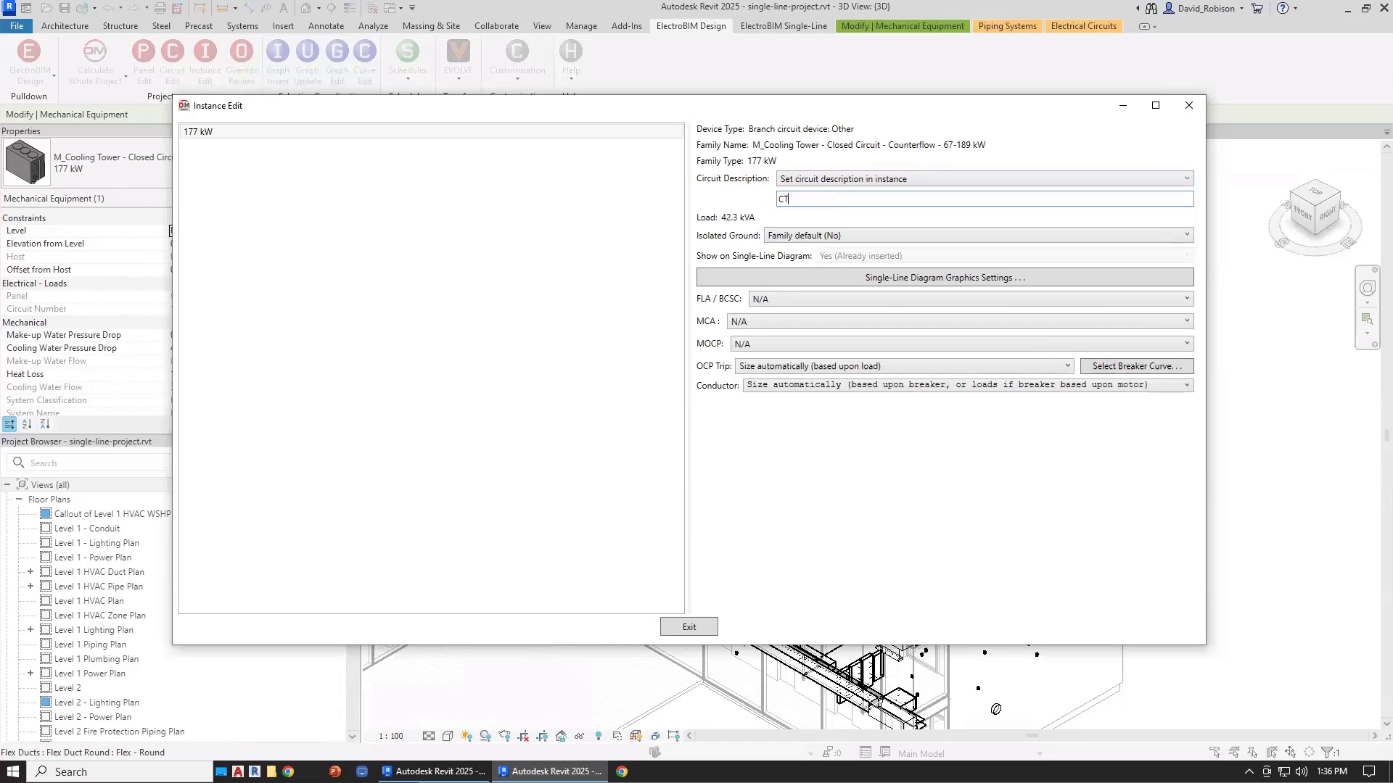
pyautogui.write('_')
pyautogui.press('BackSpace')
pyautogui.write('-1')
pyautogui.click(749, 225)
pyautogui.click(686, 628)
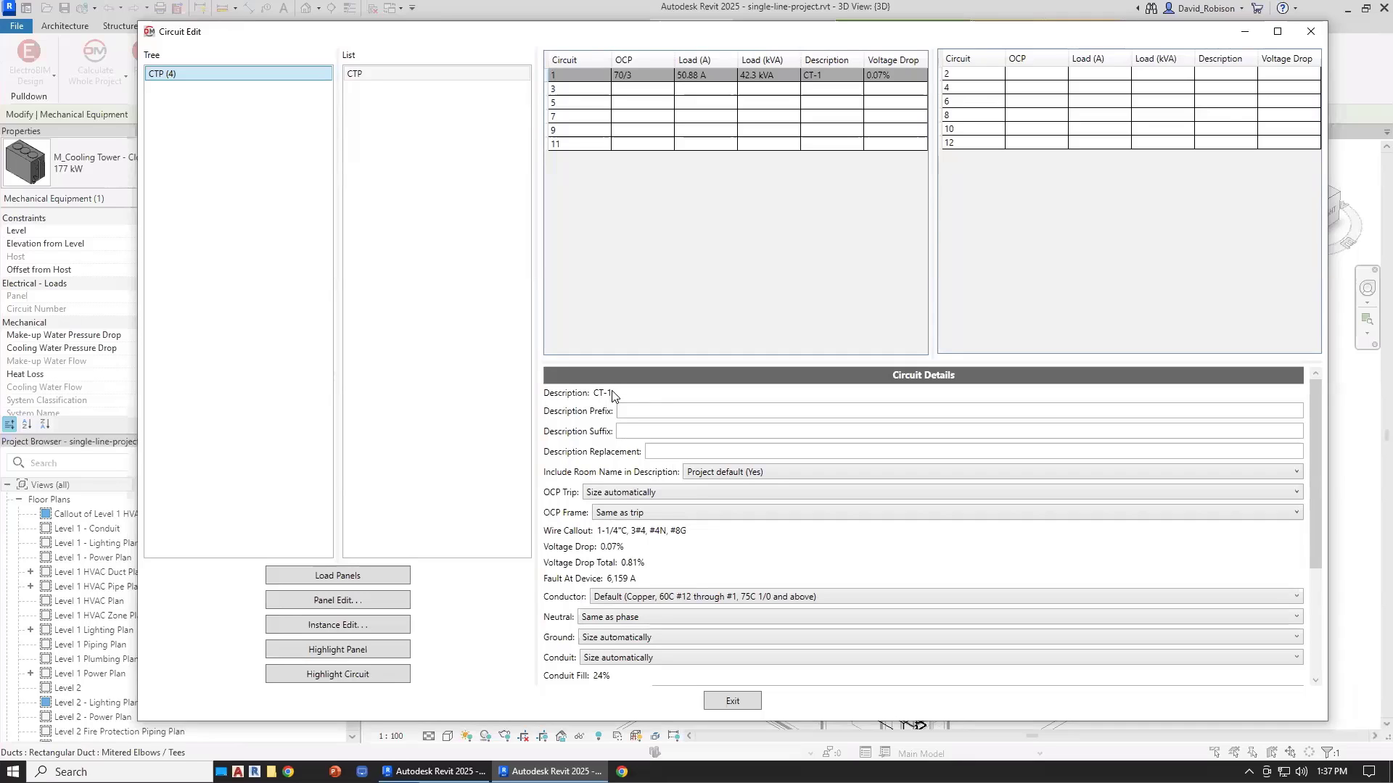
# Add the description prefix EXISTING and the description suffix SUFFIX to the cooling tower's circuit on panel CTP
pyautogui.click(655, 412)
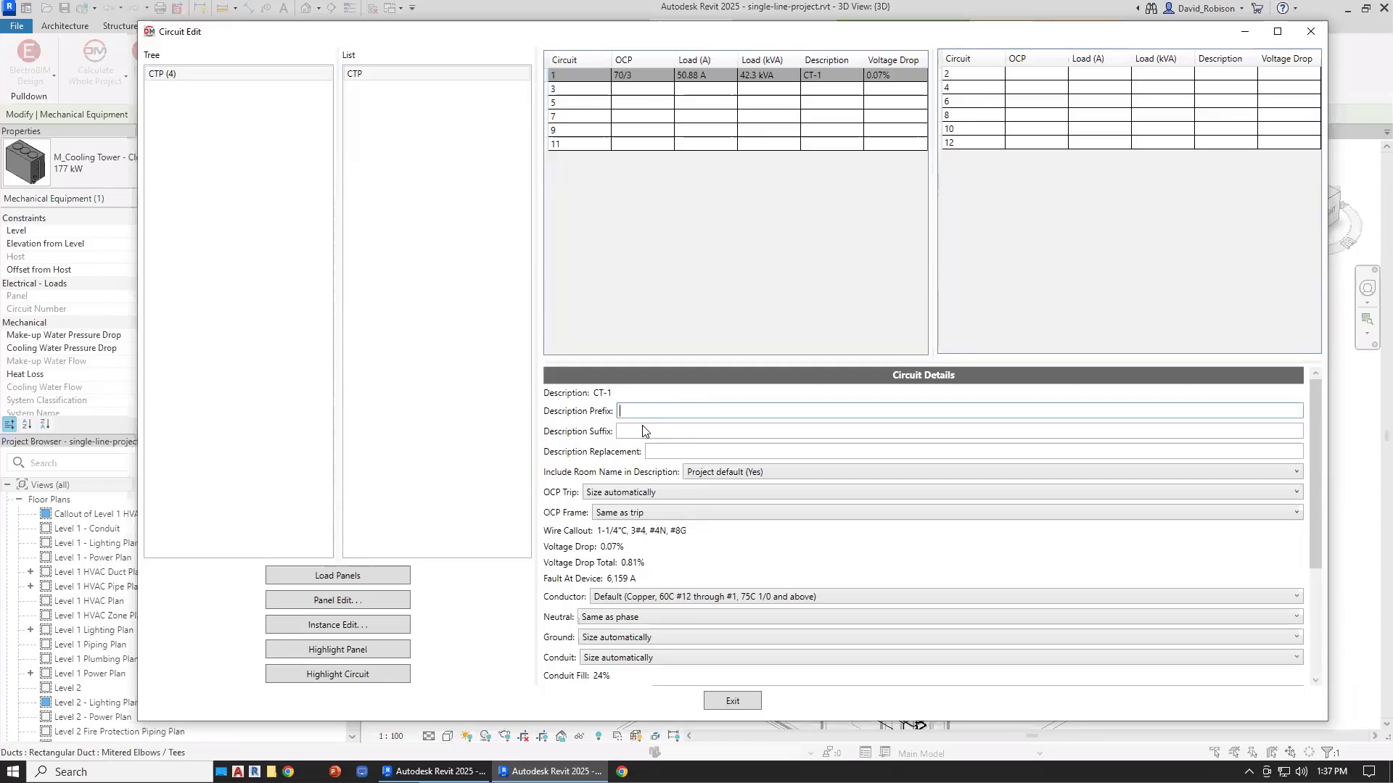
pyautogui.click(642, 431)
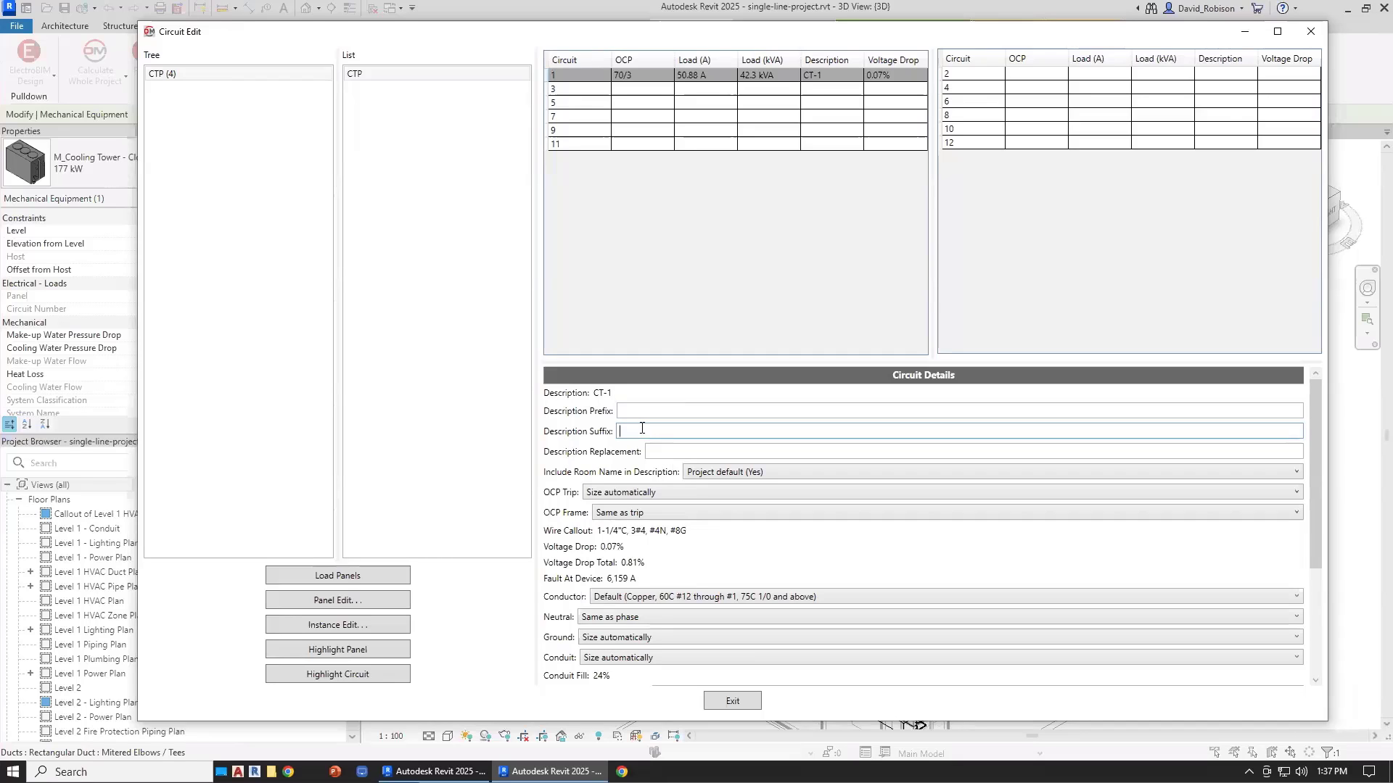
pyautogui.click(645, 409)
pyautogui.write('EXISTING')
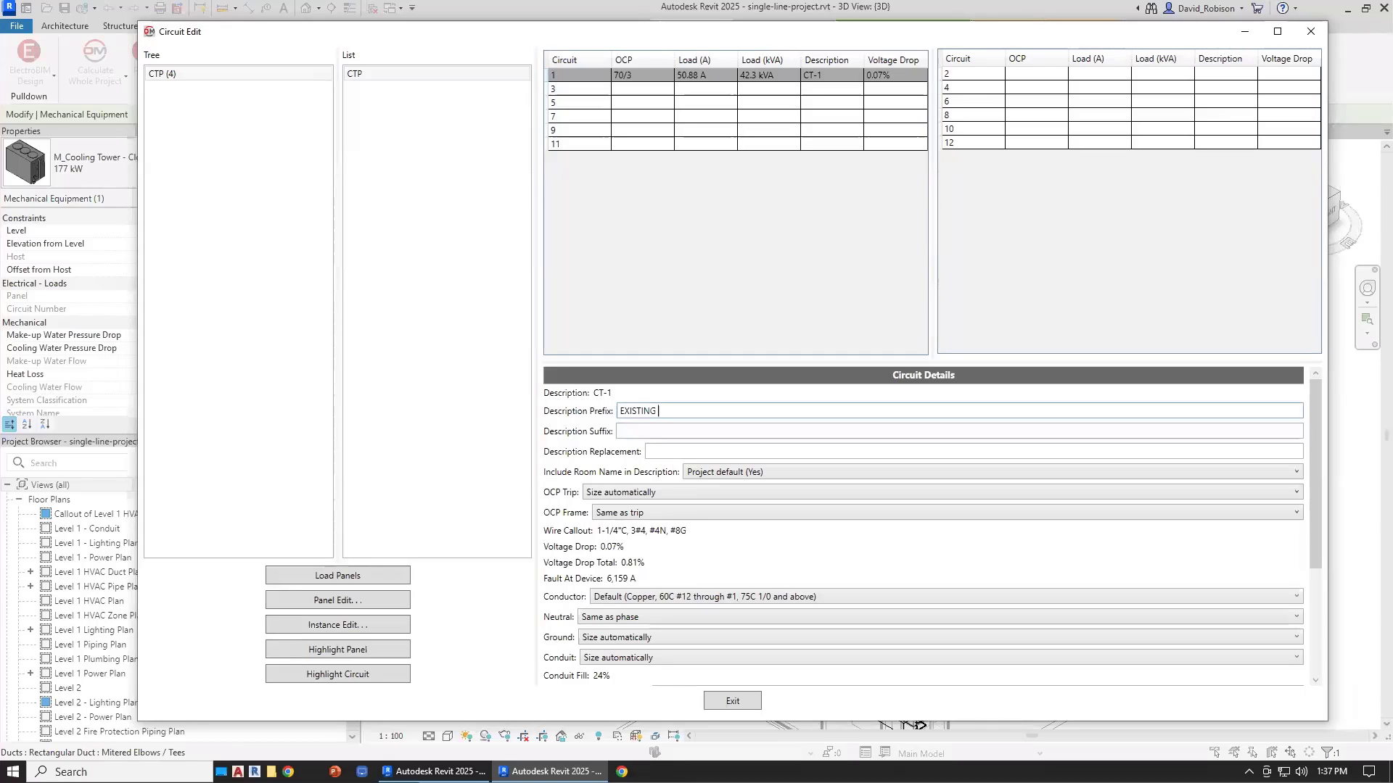
pyautogui.press('Tab')
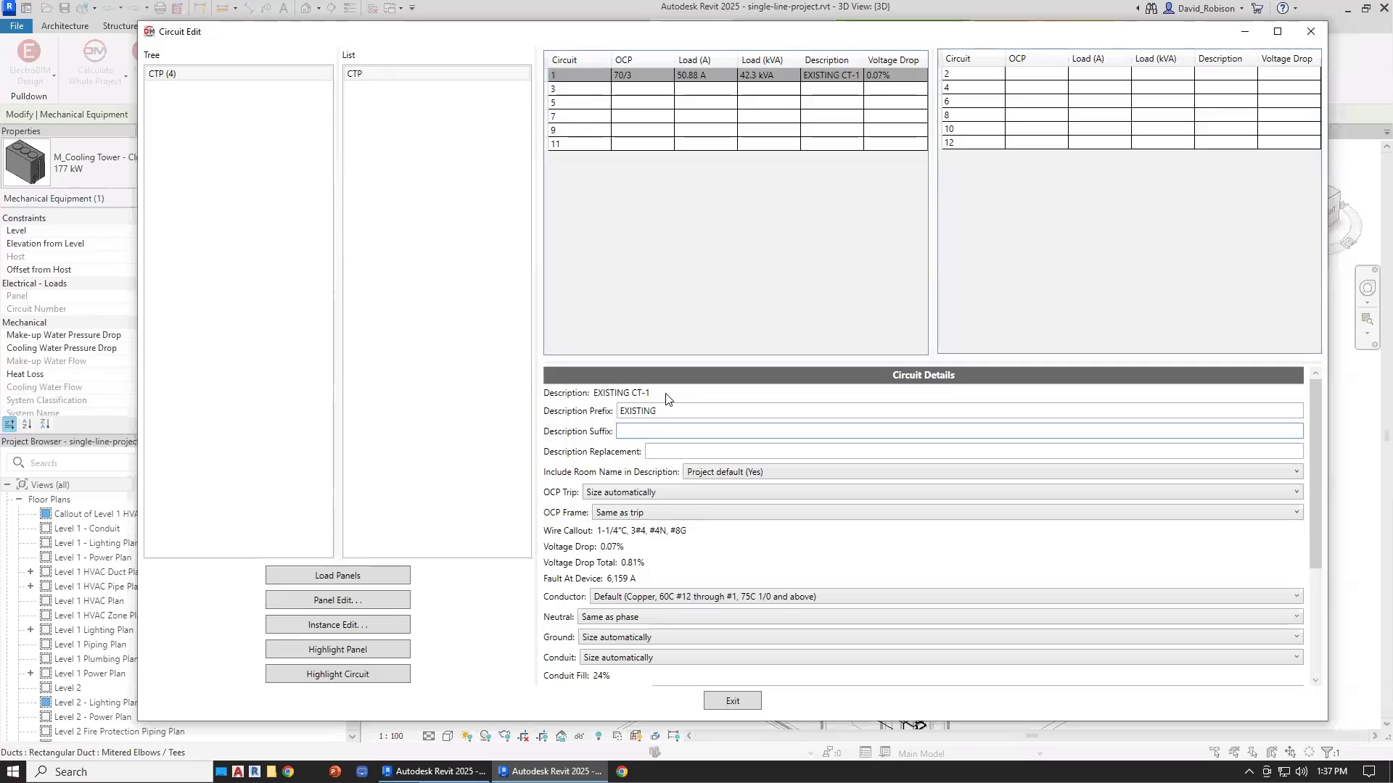
pyautogui.write('SUFFIX')
pyautogui.click(708, 411)
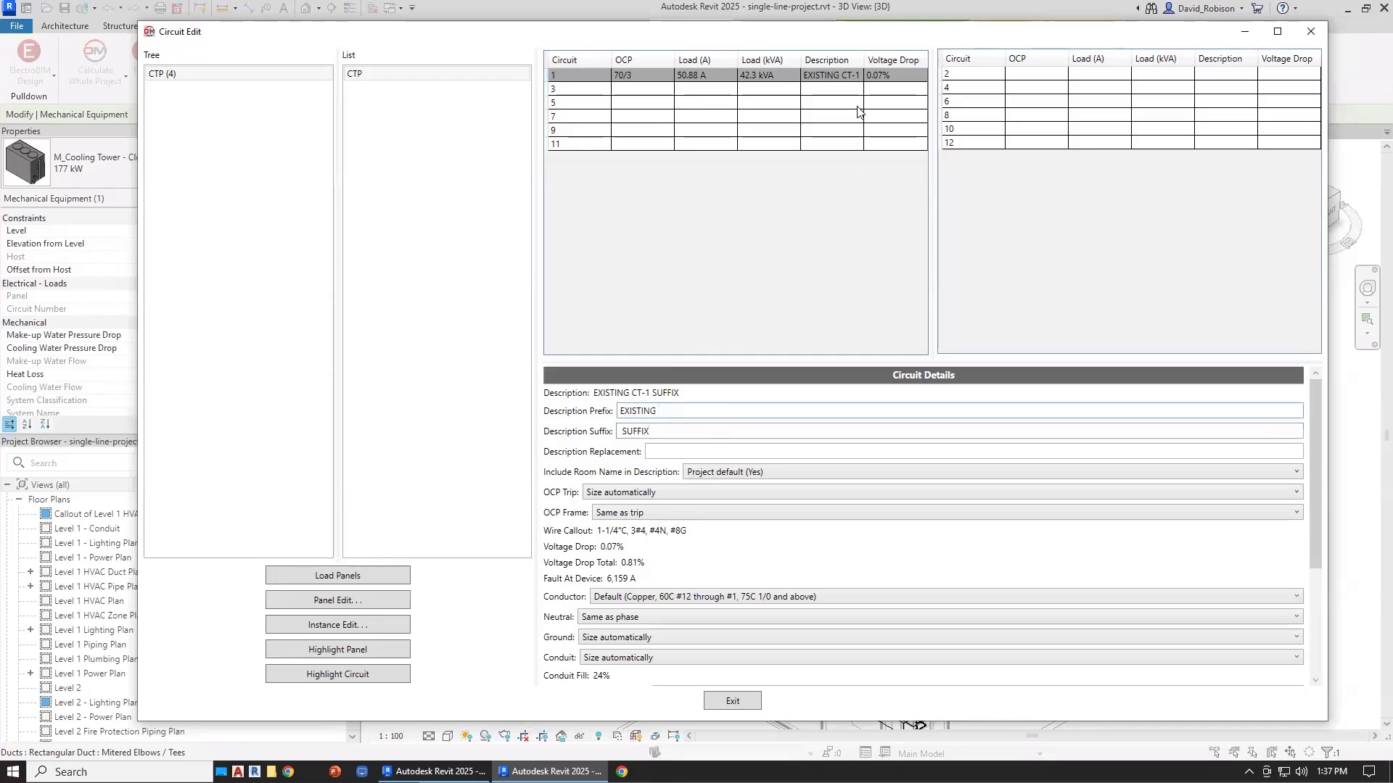
# Widen the circuit table's Description column and set the cooling tower circuit's description replacement to OVERRIDE
pyautogui.moveTo(801, 65); pyautogui.dragTo(775, 64)
pyautogui.moveTo(863, 62); pyautogui.dragTo(888, 61)
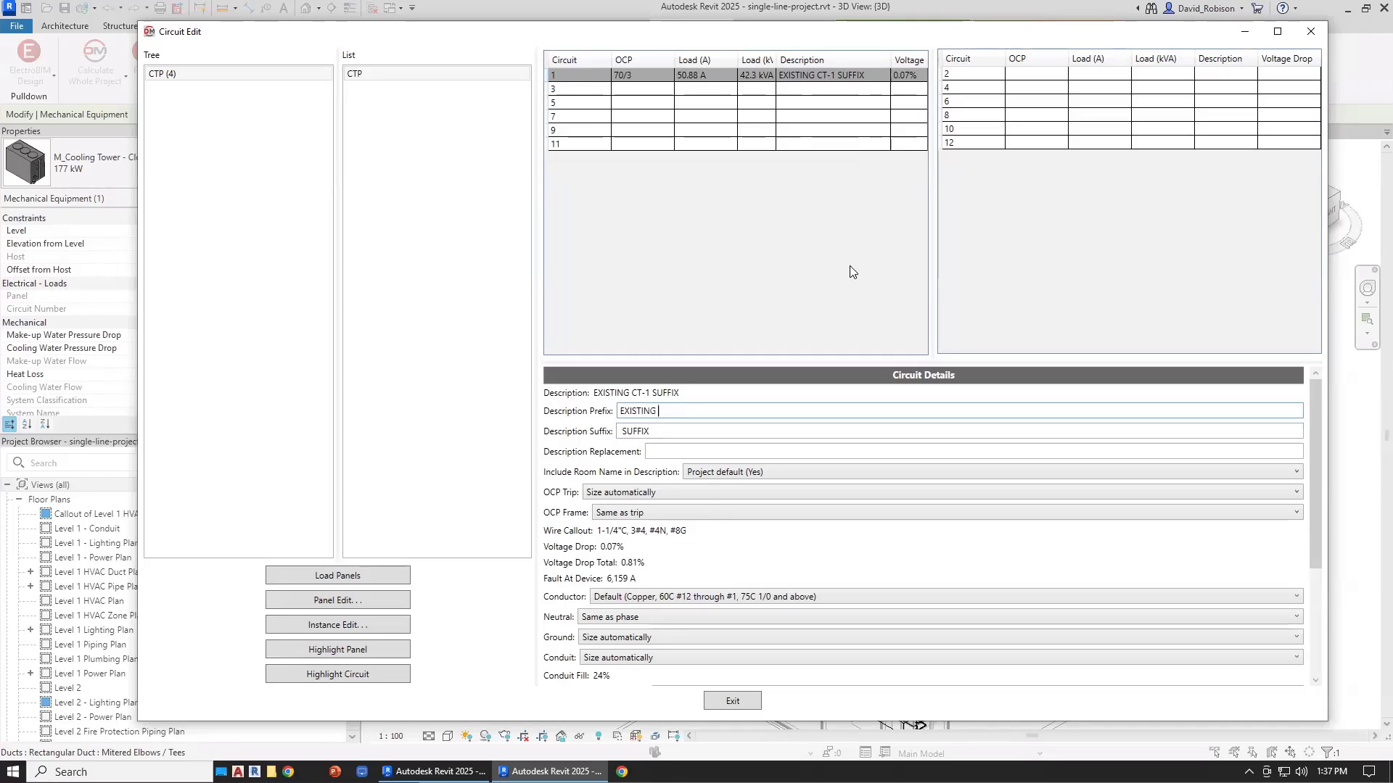
pyautogui.click(693, 445)
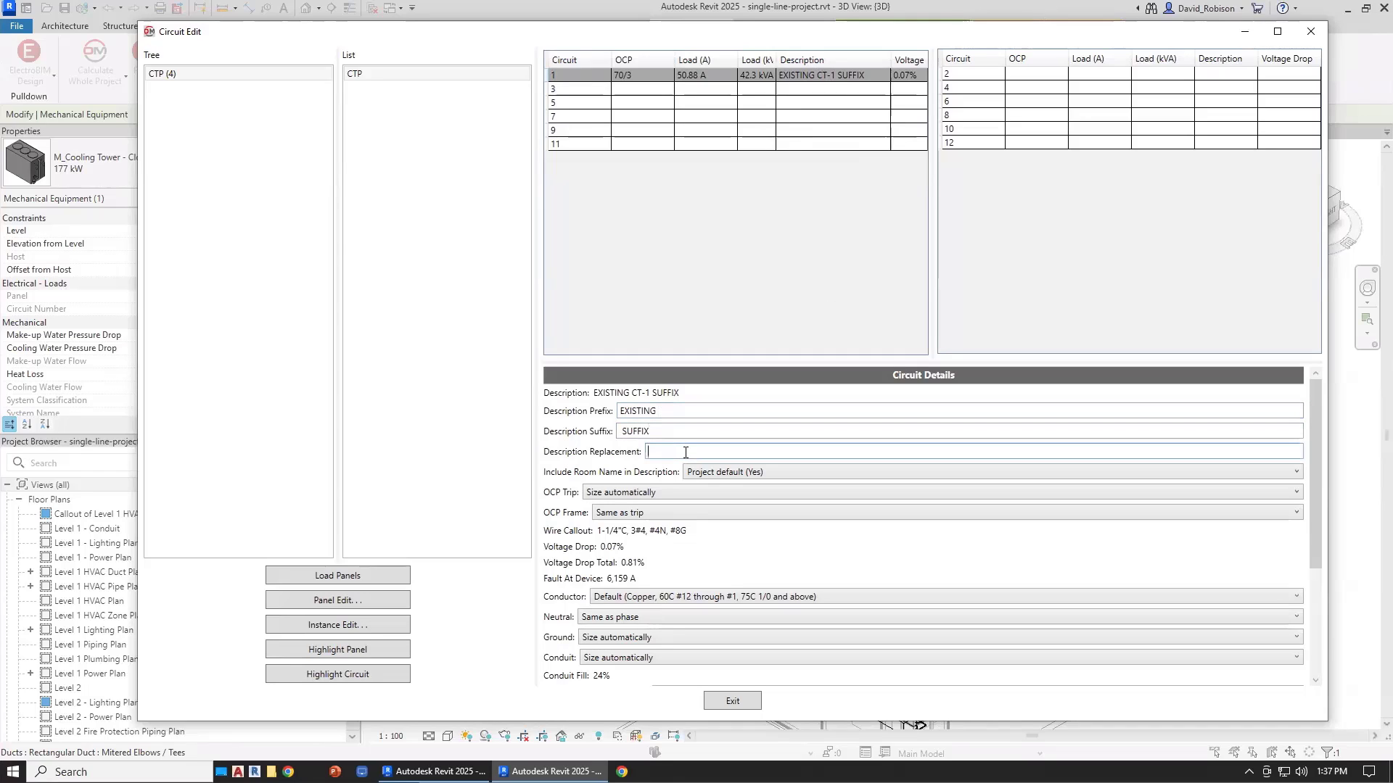
pyautogui.write('OVERRIDE')
pyautogui.click(668, 428)
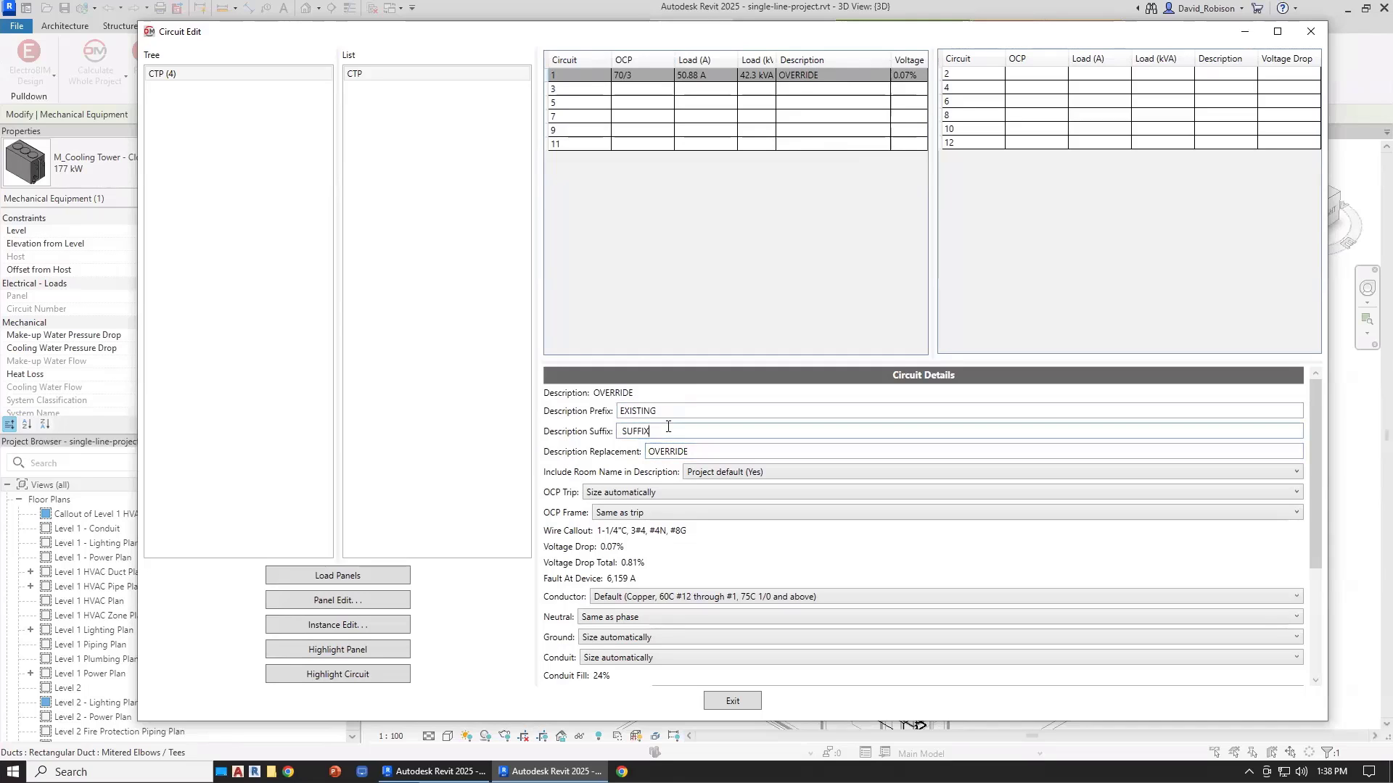
pyautogui.click(724, 448)
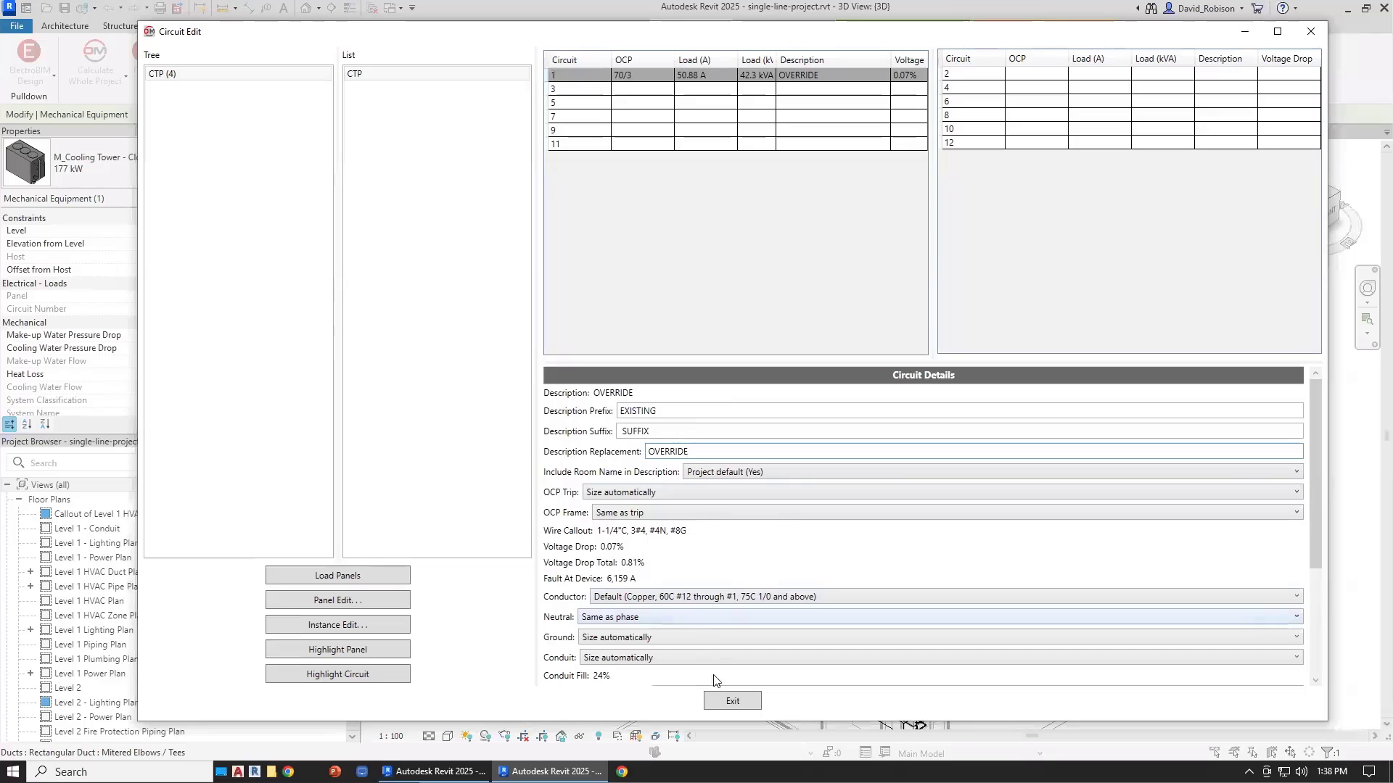
pyautogui.click(727, 698)
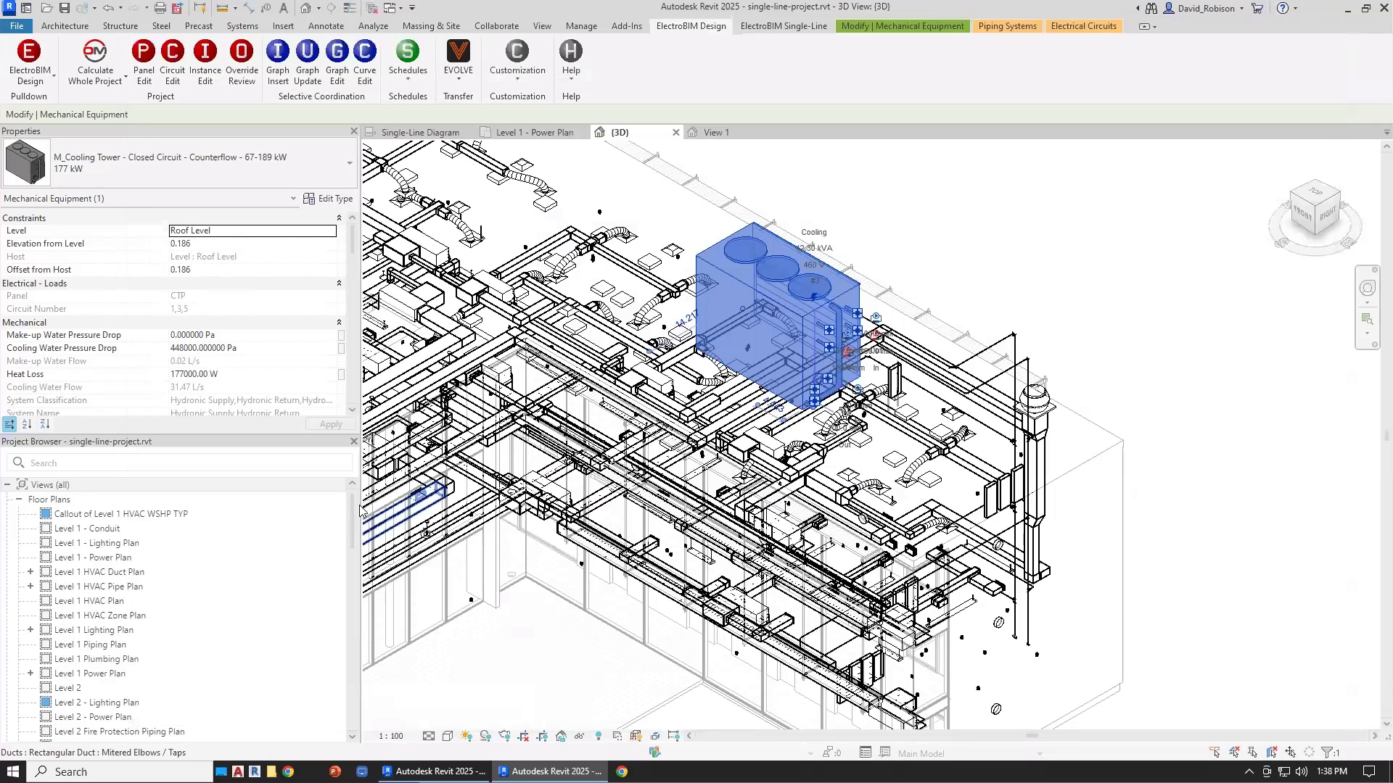
# Open the CTP panel schedule and manually change circuit 1's description to SOMETHING ELSE
pyautogui.moveTo(356, 516); pyautogui.dragTo(351, 651)
pyautogui.click(132, 662)
pyautogui.doubleClick(50, 692)
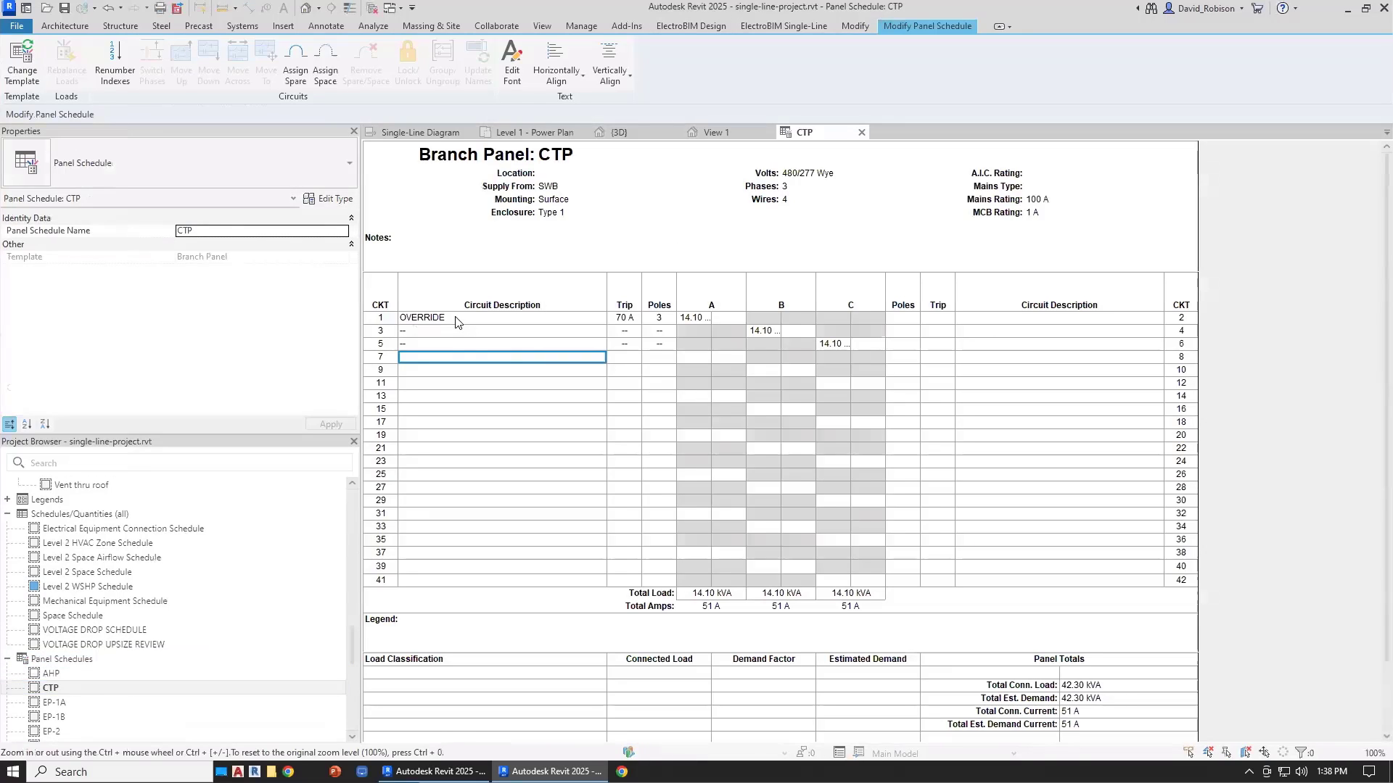
pyautogui.click(462, 319)
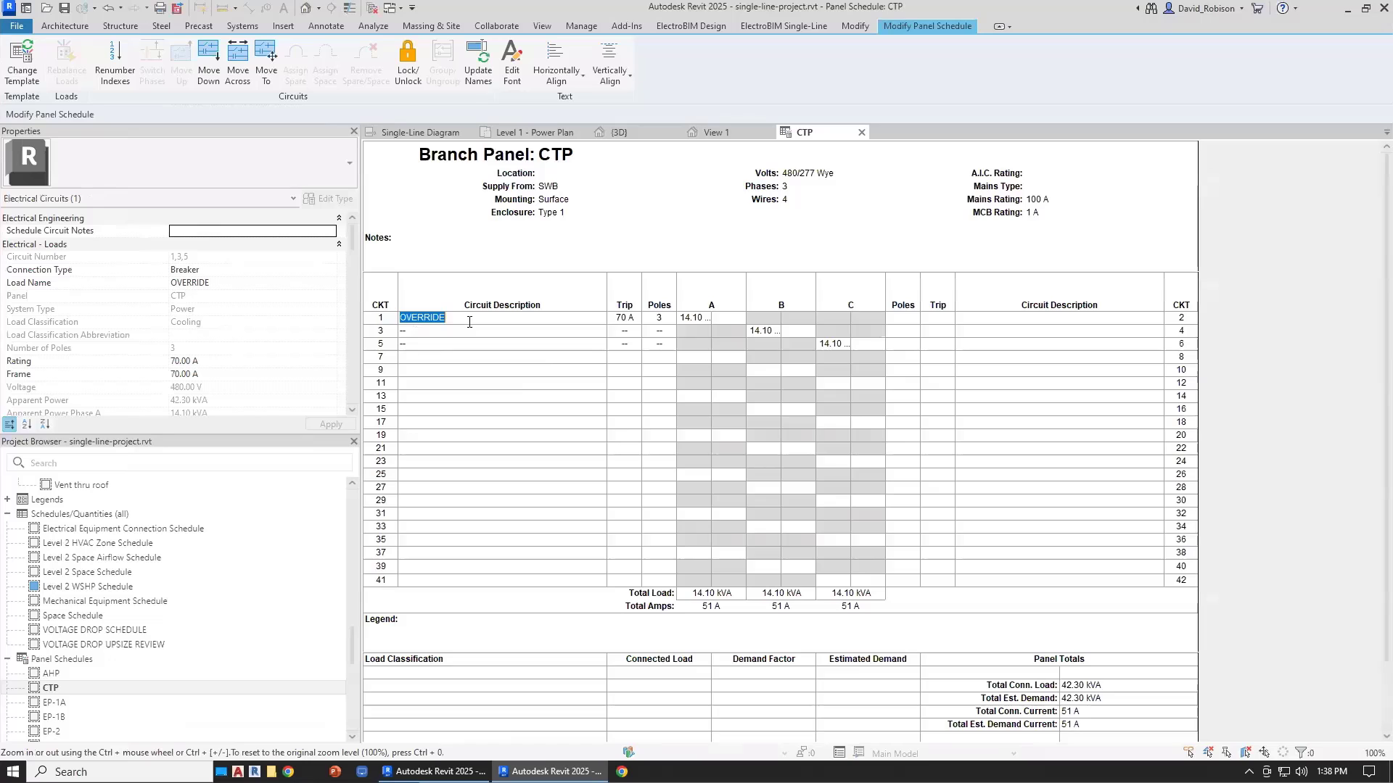
pyautogui.write('SOMETHING ELSE')
pyautogui.click(470, 328)
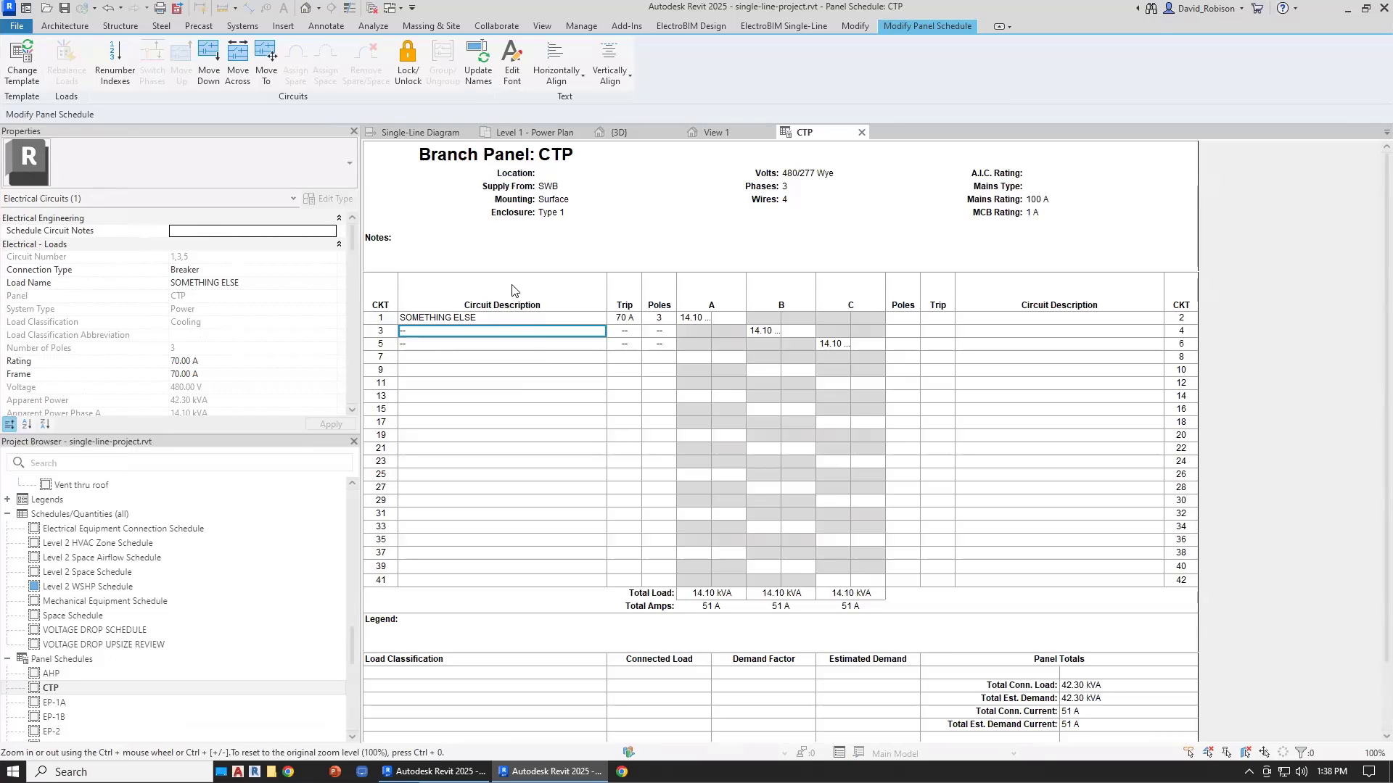
# Run Circuit Edit on panel CTP to reapply the ElectroBIM description to circuit 1 in the panel schedule
pyautogui.click(708, 27)
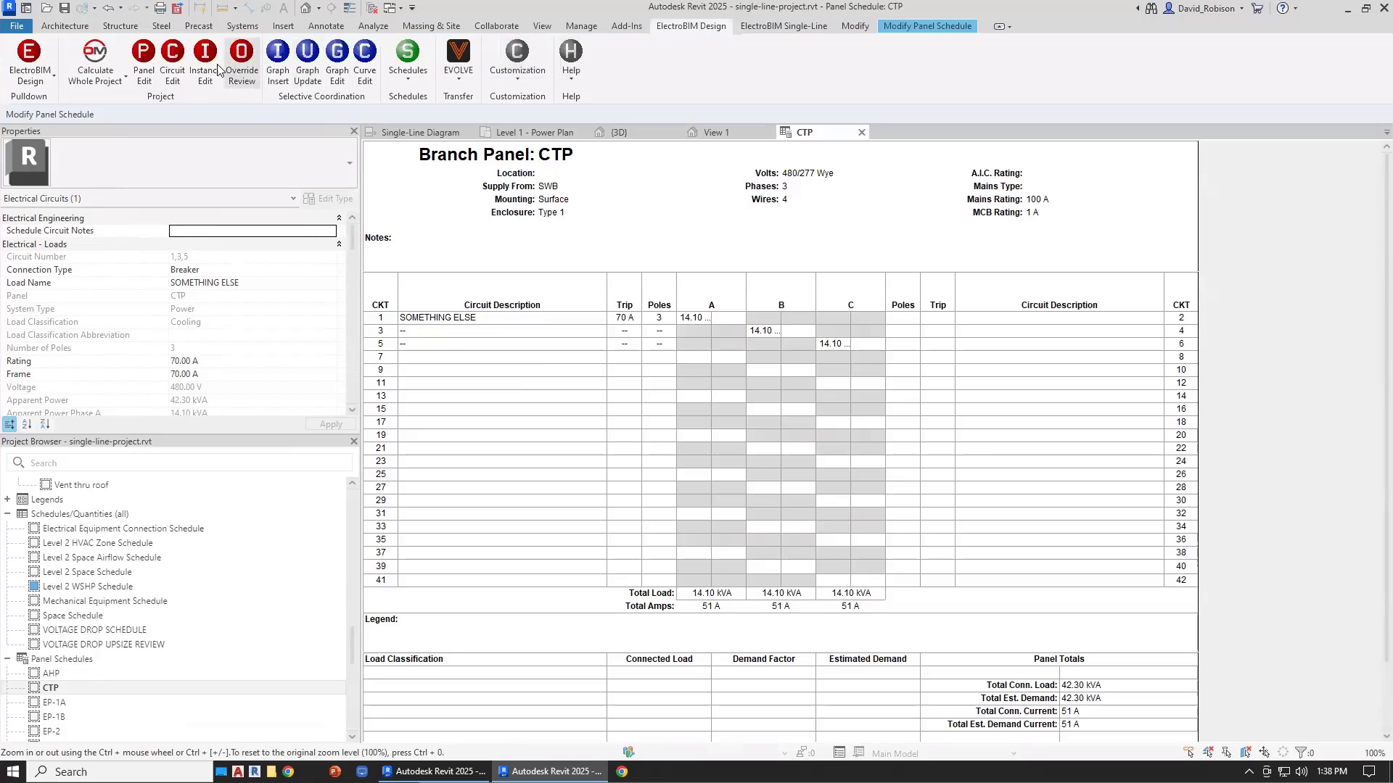
pyautogui.click(172, 62)
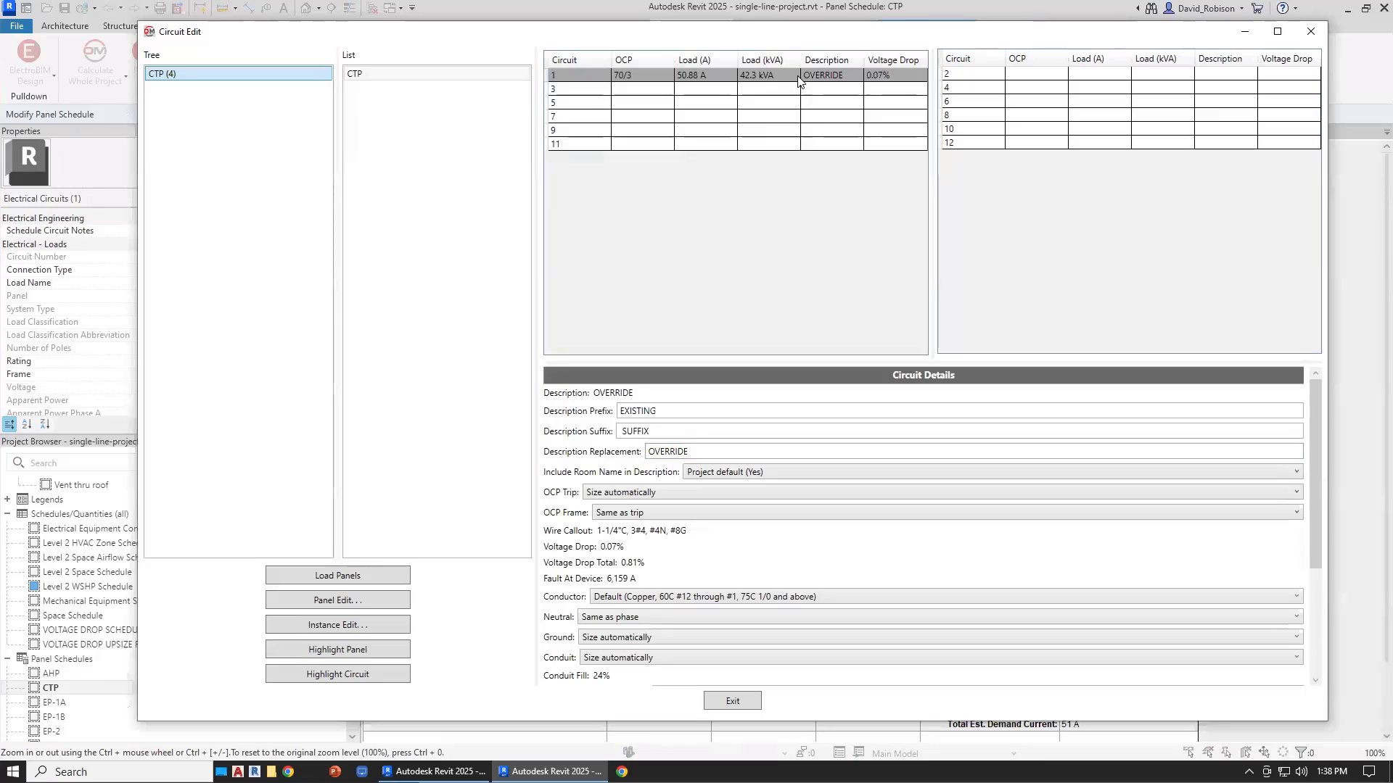
pyautogui.click(733, 701)
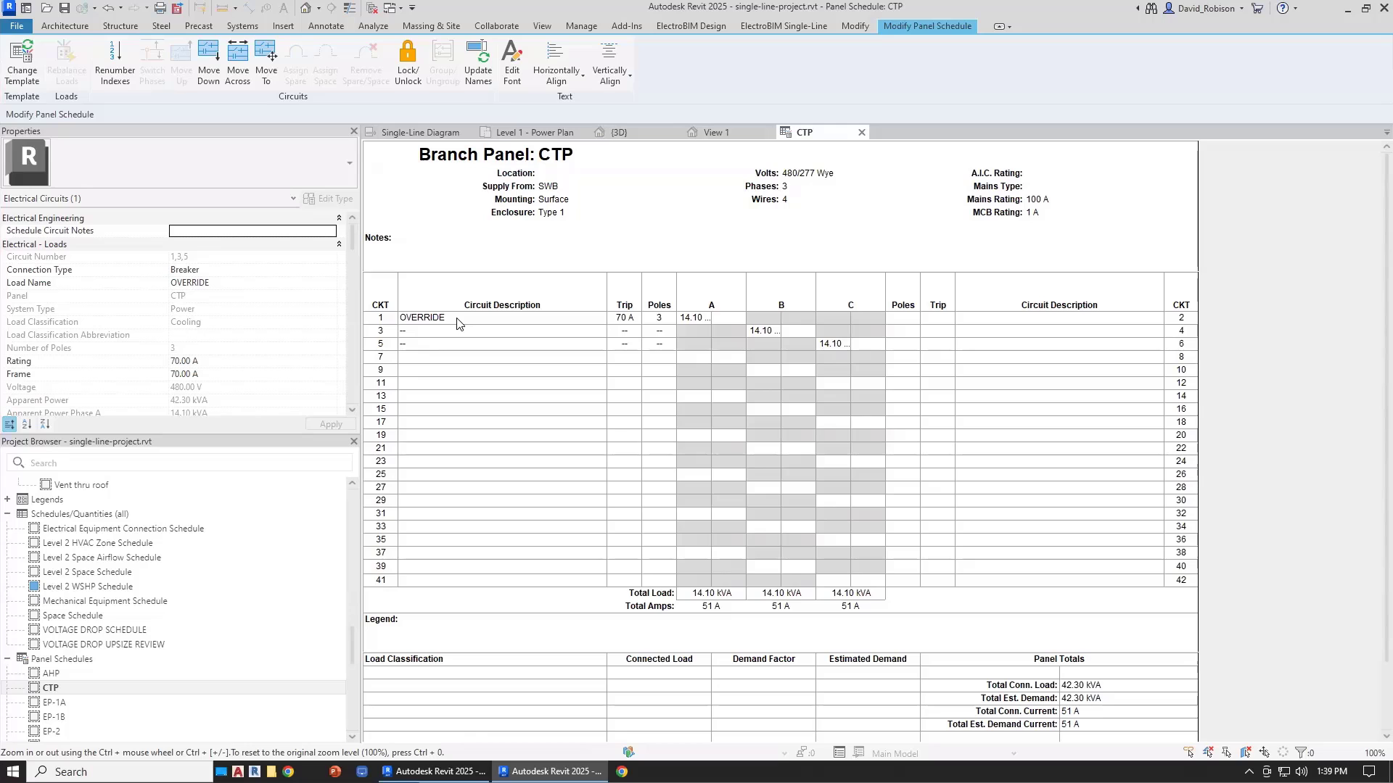
# Open the panel schedule of distribution panel MDP-1
pyautogui.click(690, 26)
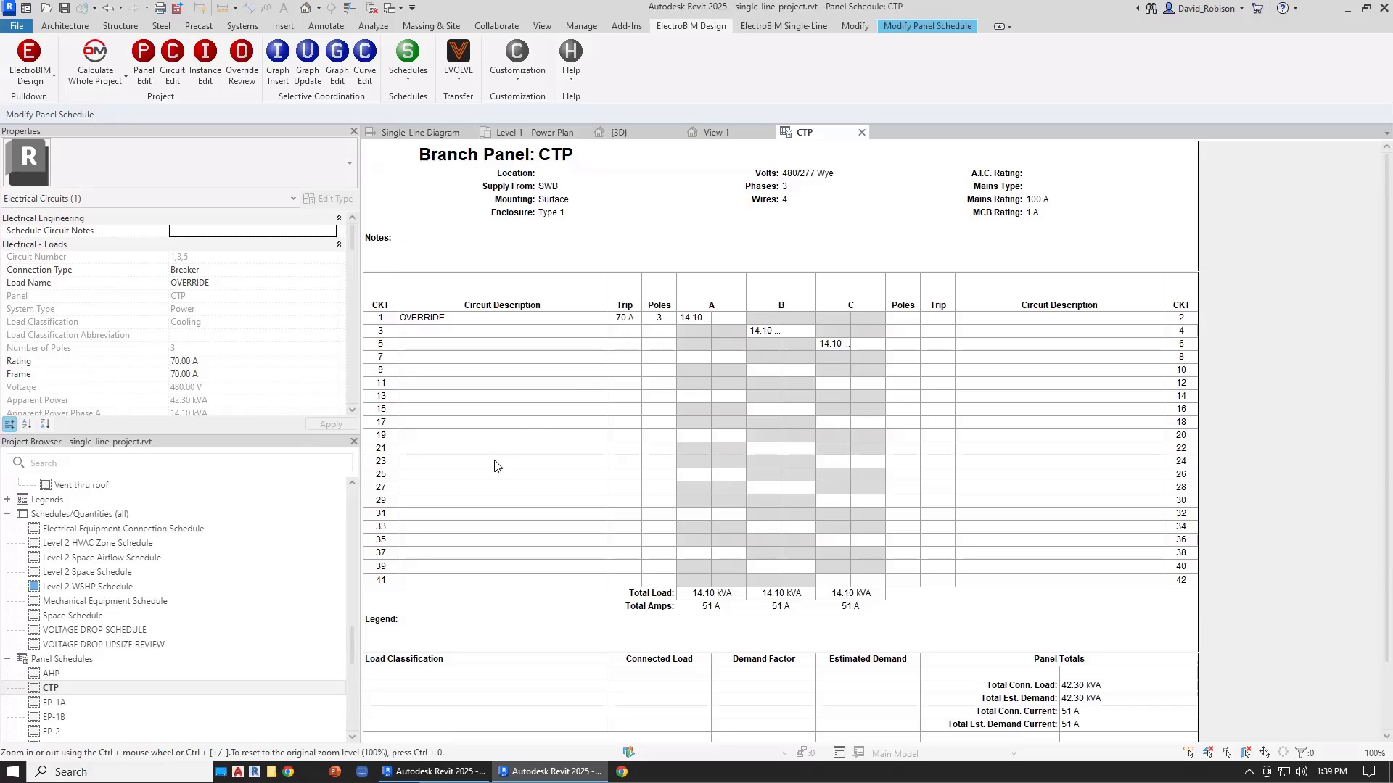
pyautogui.scroll(-4, 243, 572)
pyautogui.scroll(-1, 244, 573)
pyautogui.click(72, 645)
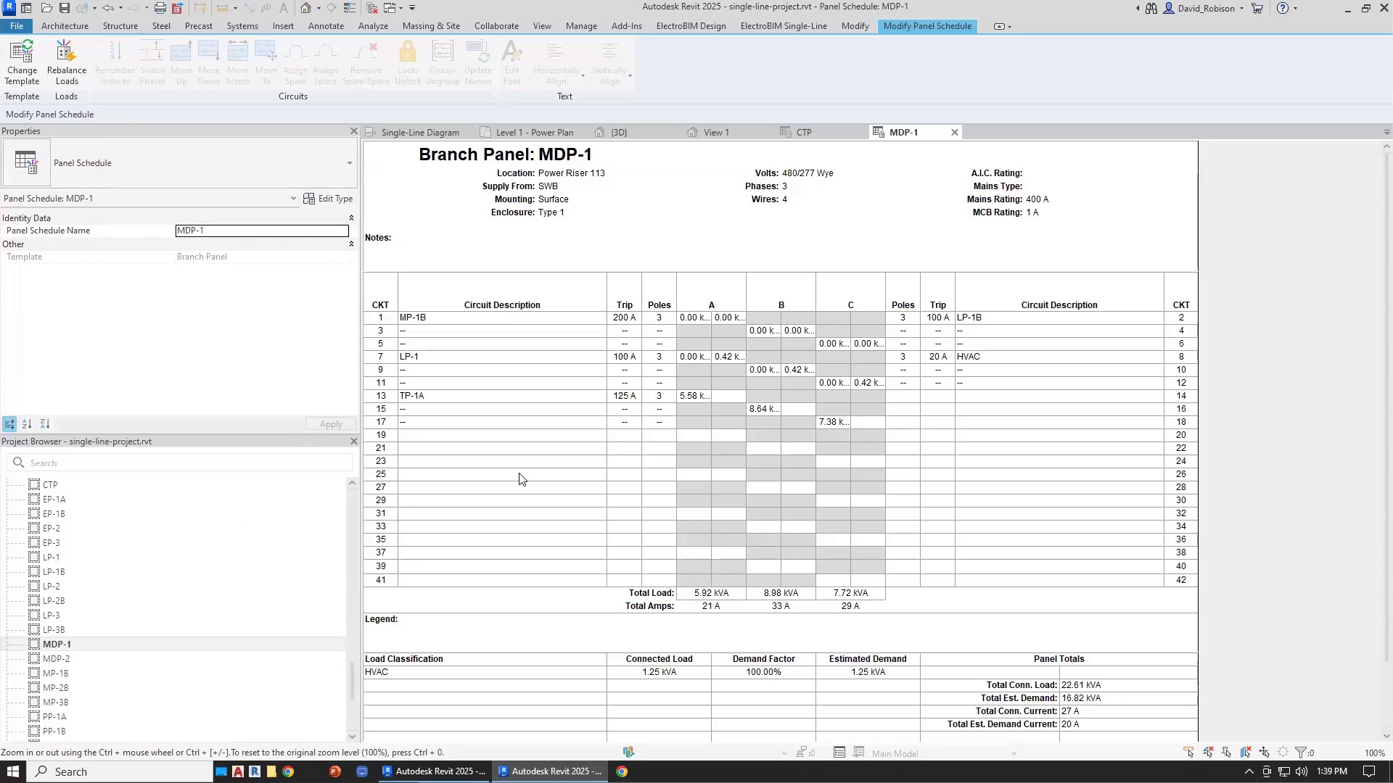
# Review the circuit details of the LP-1 and TP-1A feeders on panel MDP-1 in Circuit Edit
pyautogui.click(698, 29)
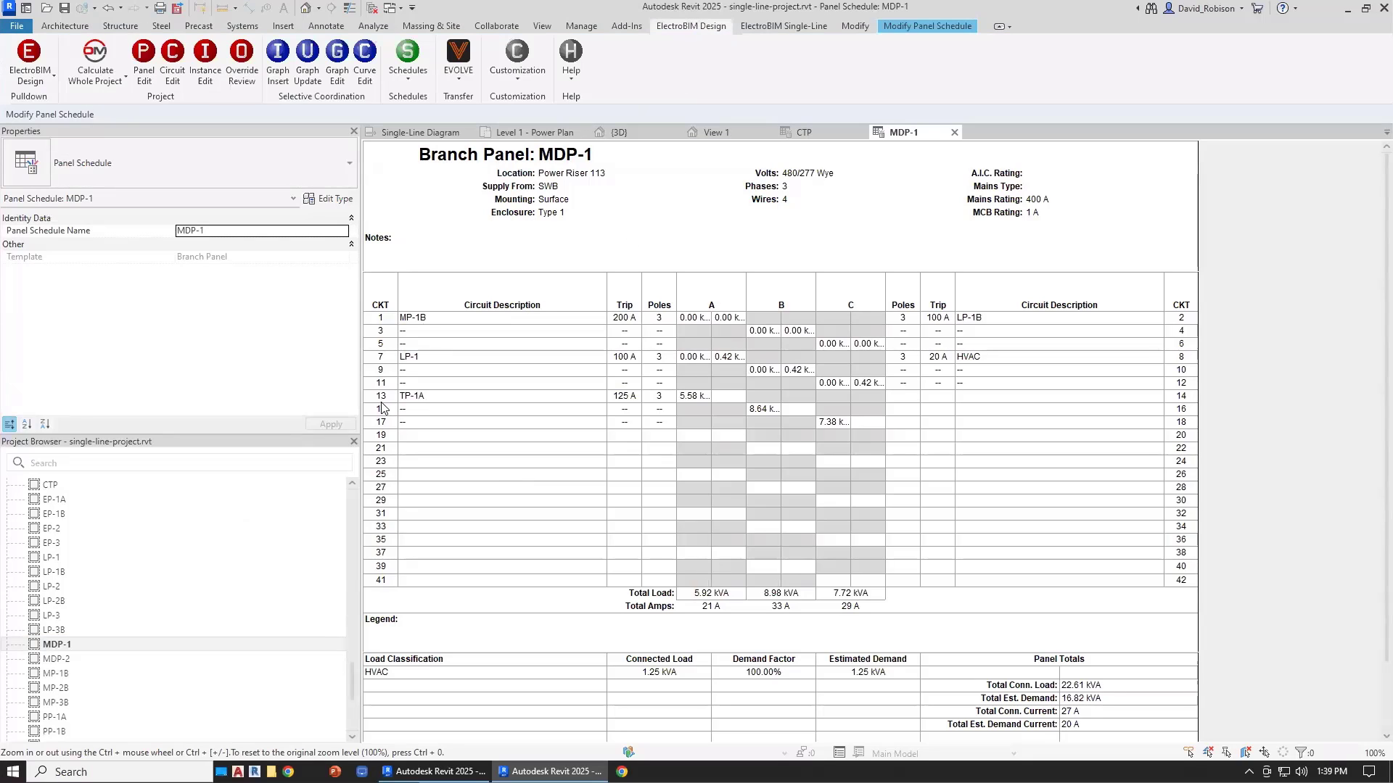
pyautogui.click(172, 61)
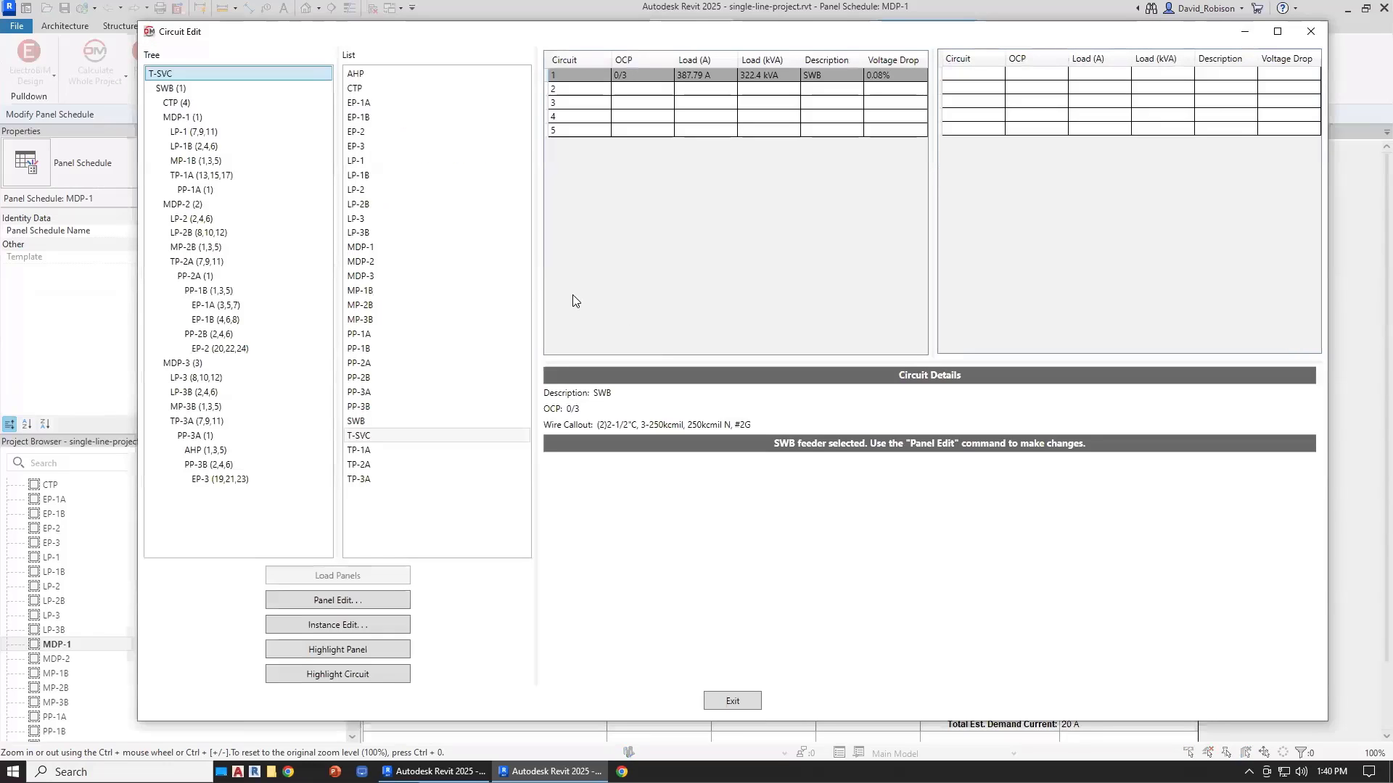
pyautogui.click(181, 117)
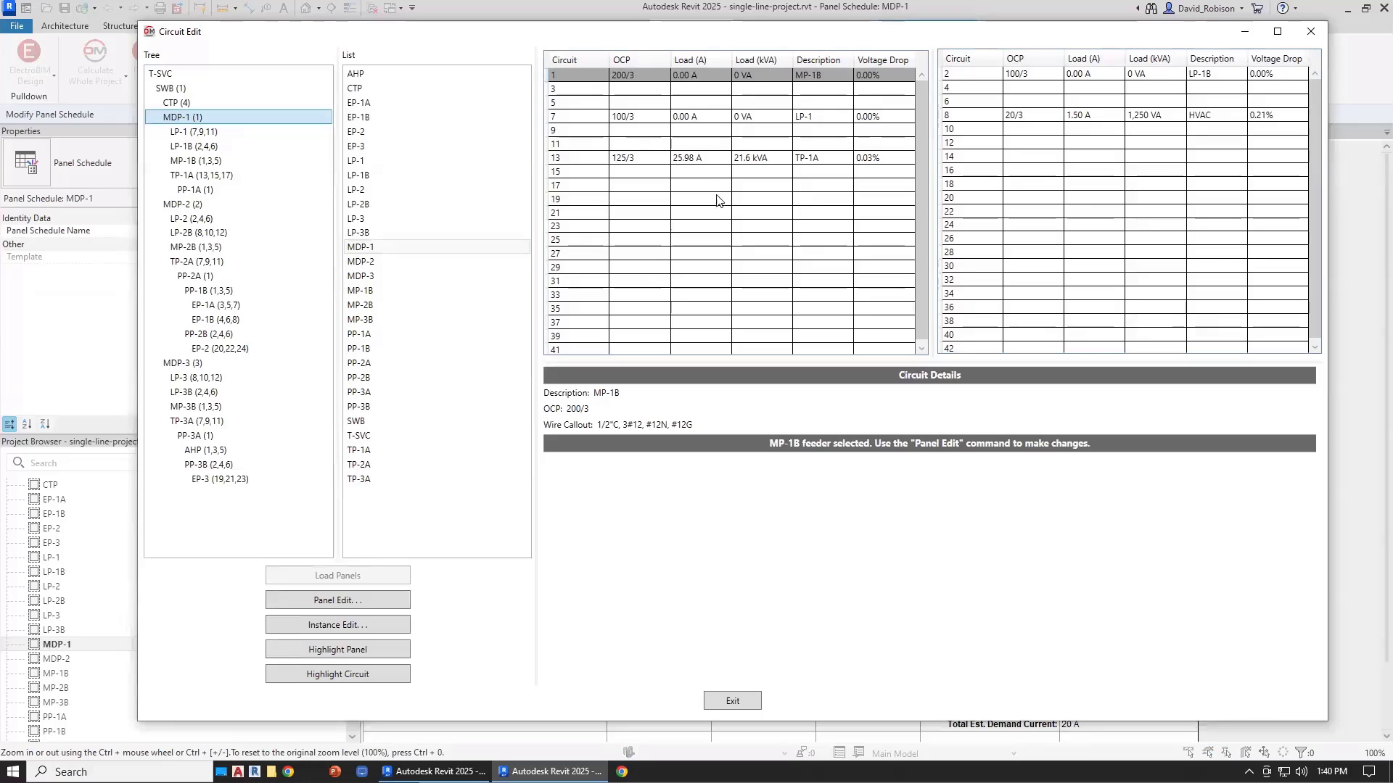
pyautogui.click(699, 118)
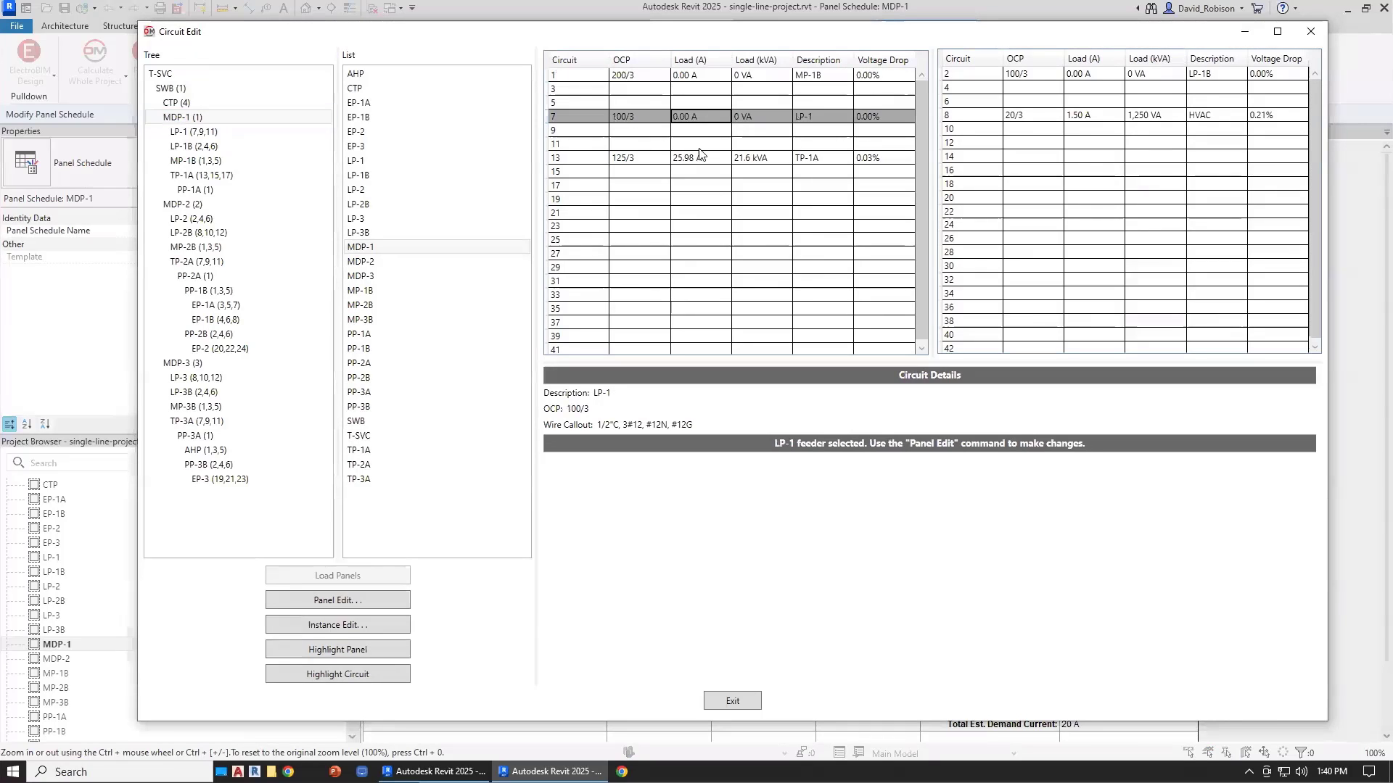
pyautogui.click(699, 159)
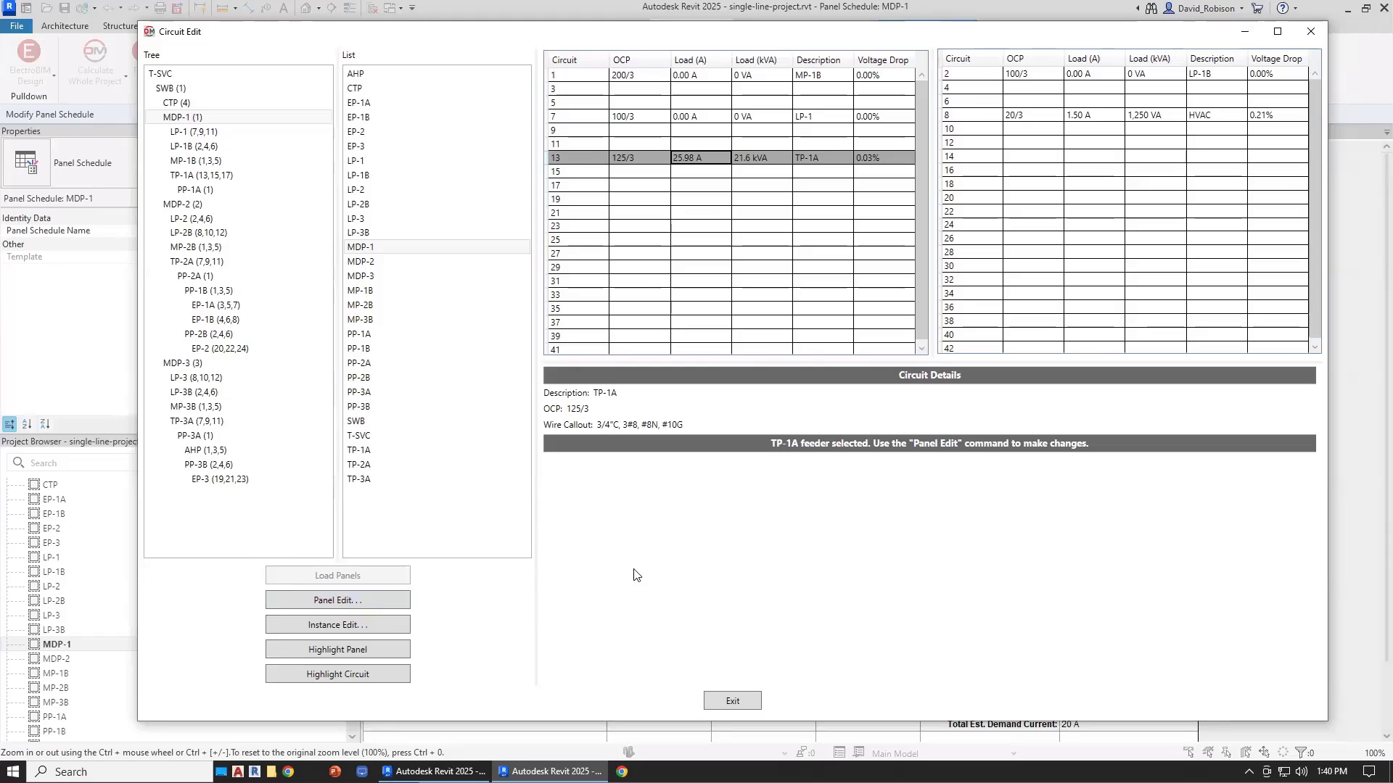
pyautogui.click(728, 702)
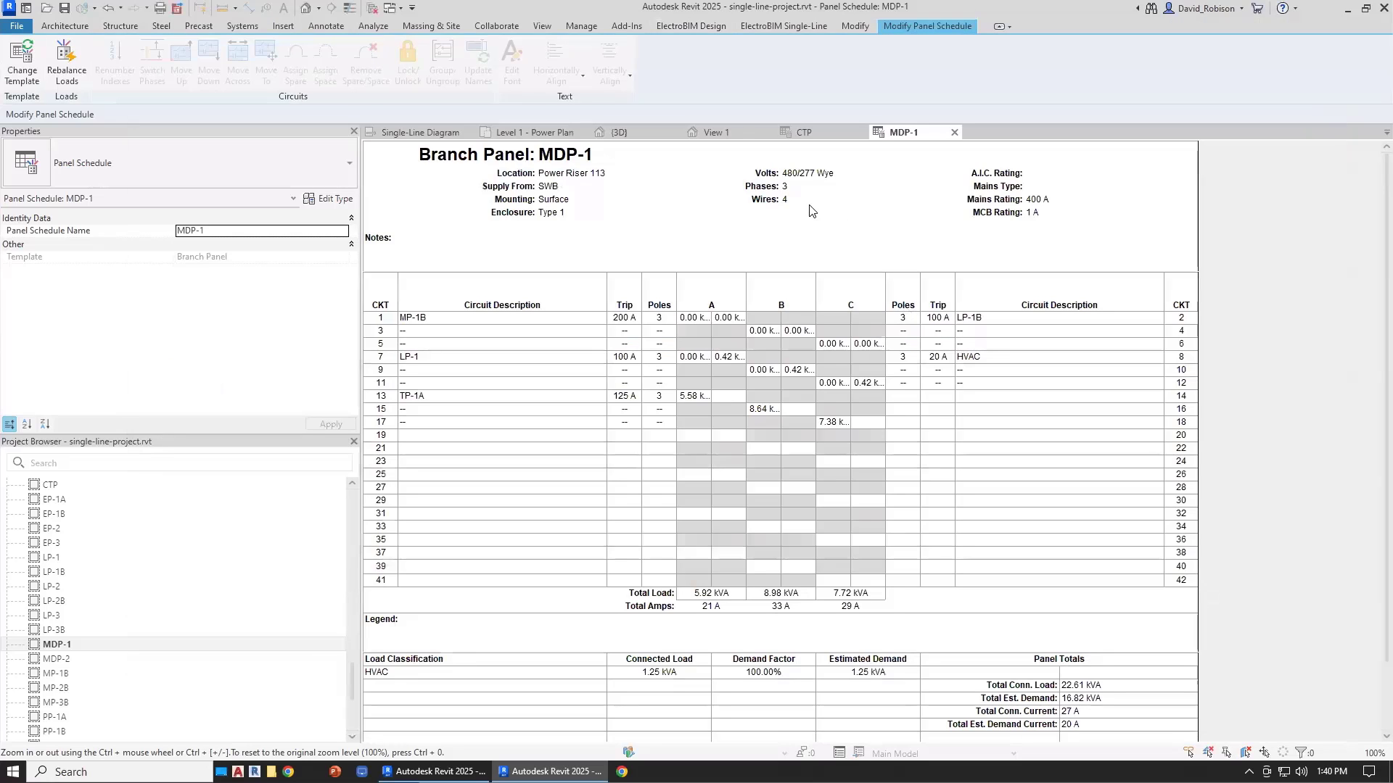
# Open the family of panel LP-1 for editing from the Level 1 - Power Plan
pyautogui.click(535, 132)
pyautogui.click(1016, 525)
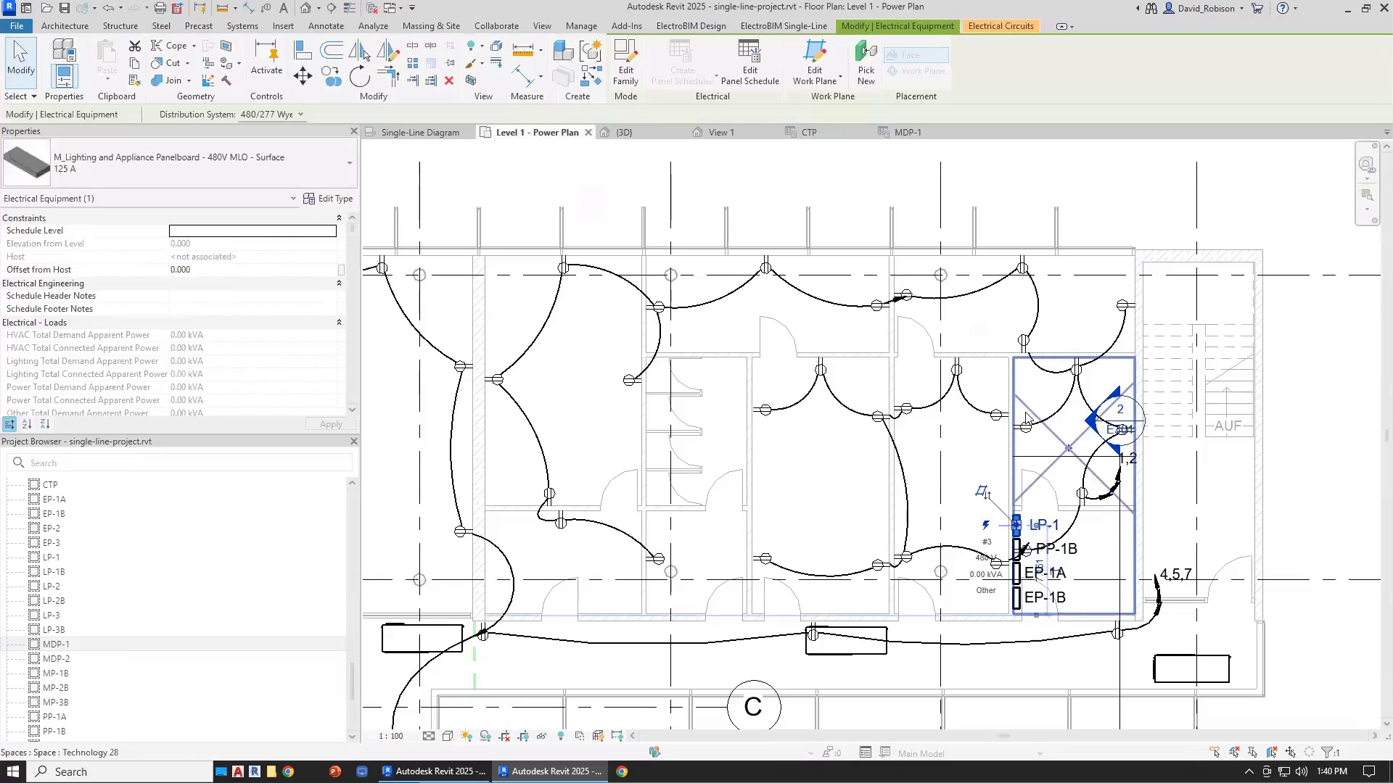
pyautogui.click(625, 71)
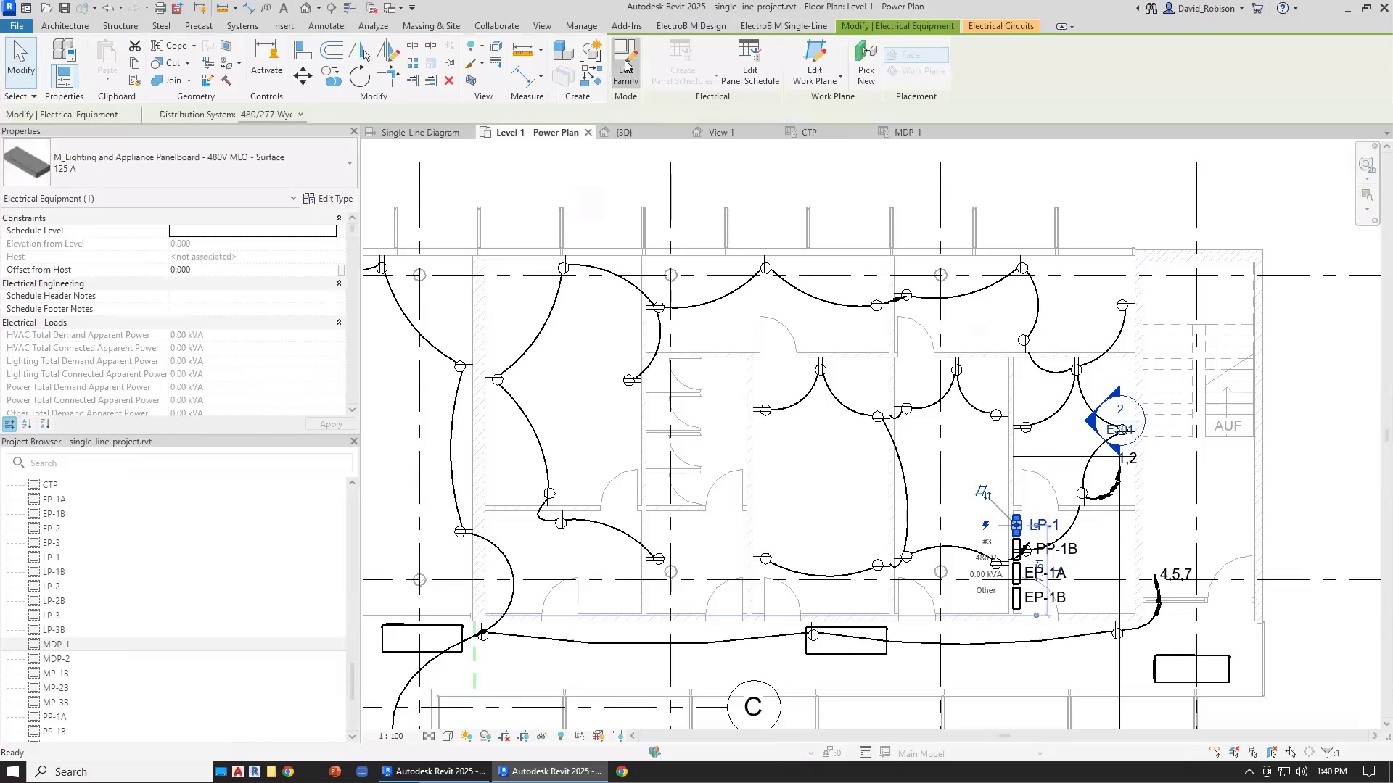
# Set the panelboard family's device type to Distribution equipment: Panel in ElectroBIM Family Edit
pyautogui.click(337, 26)
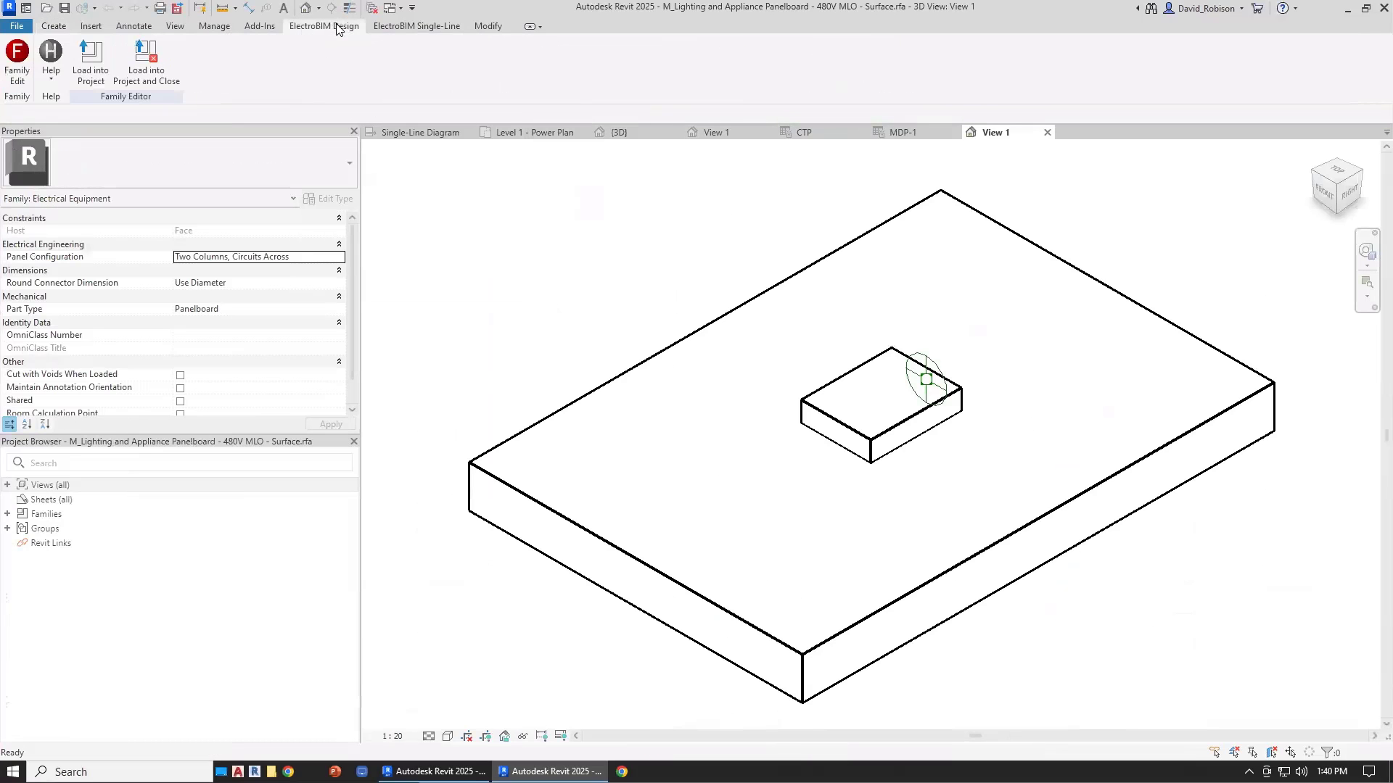
pyautogui.click(16, 64)
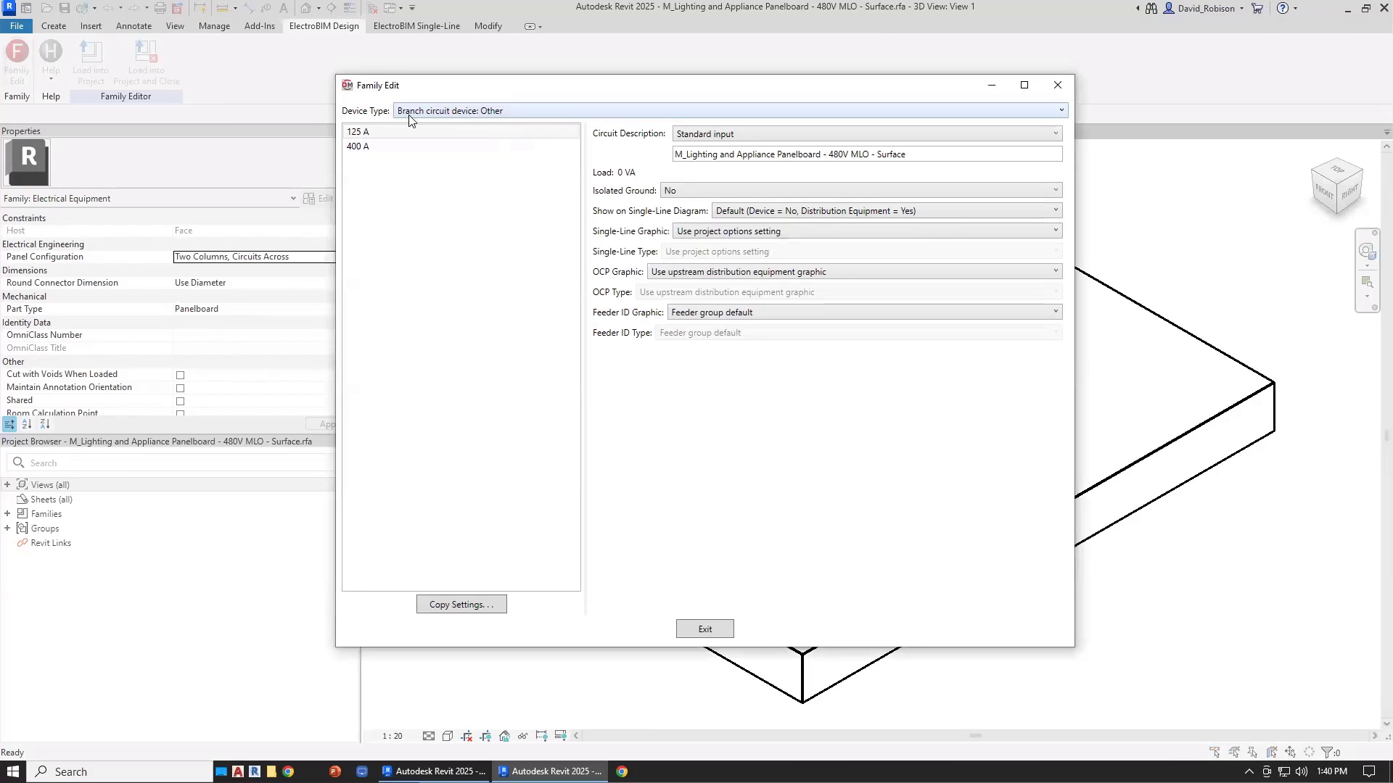
pyautogui.click(456, 115)
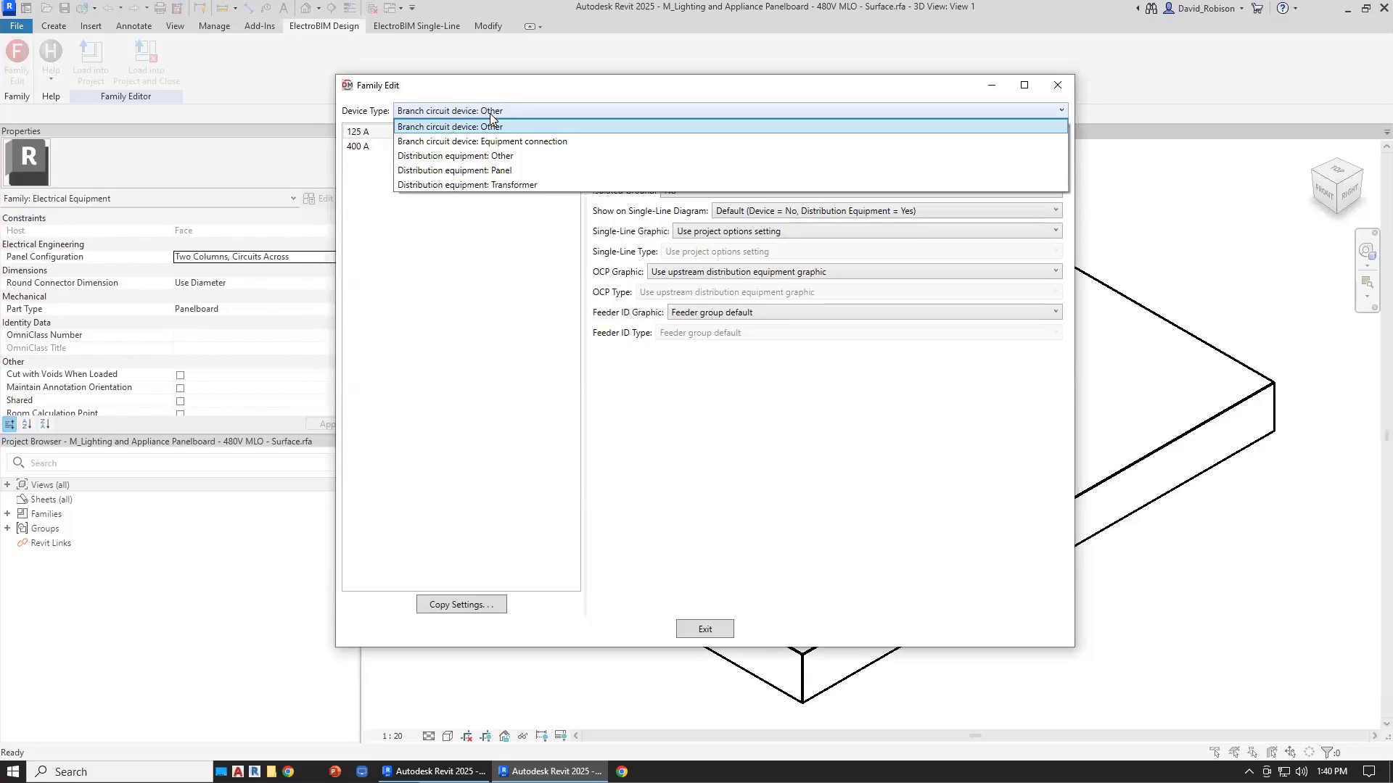
pyautogui.click(512, 170)
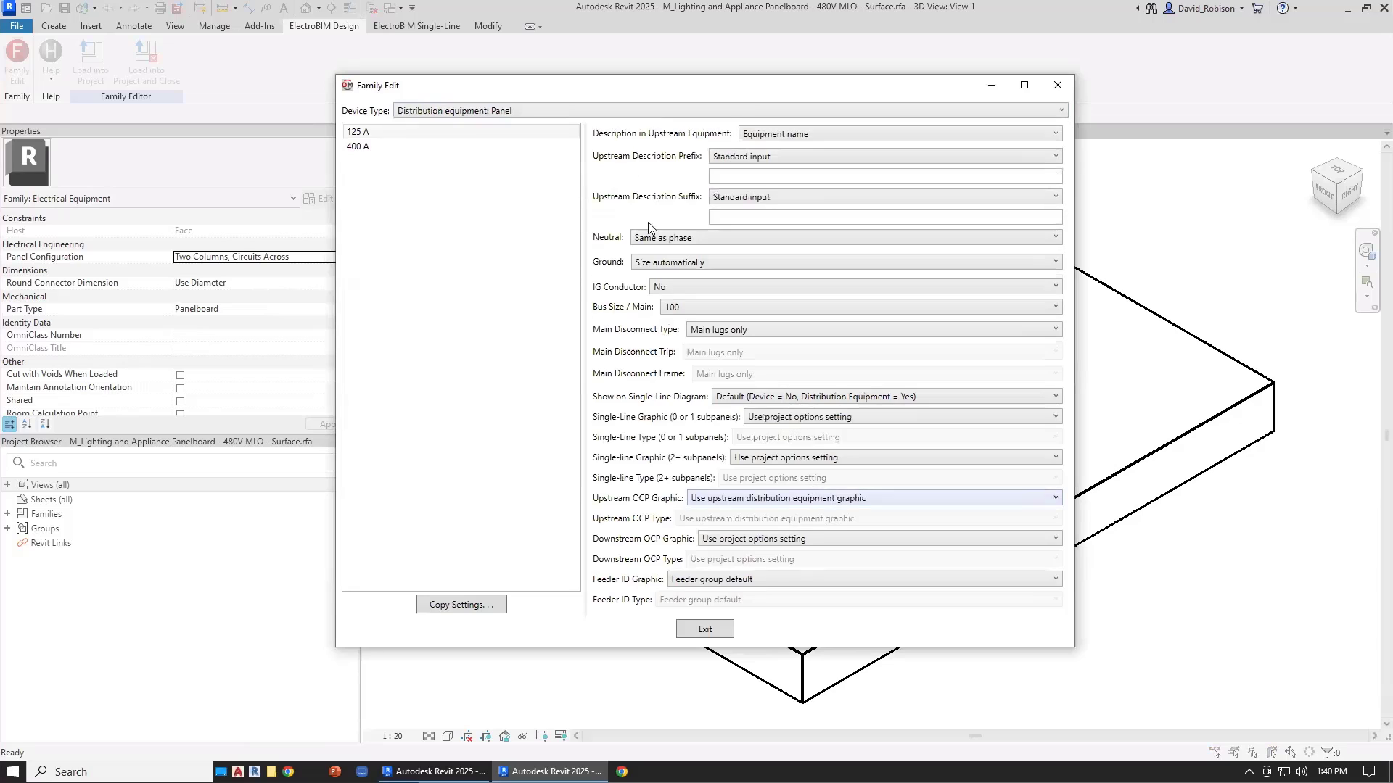
pyautogui.click(591, 114)
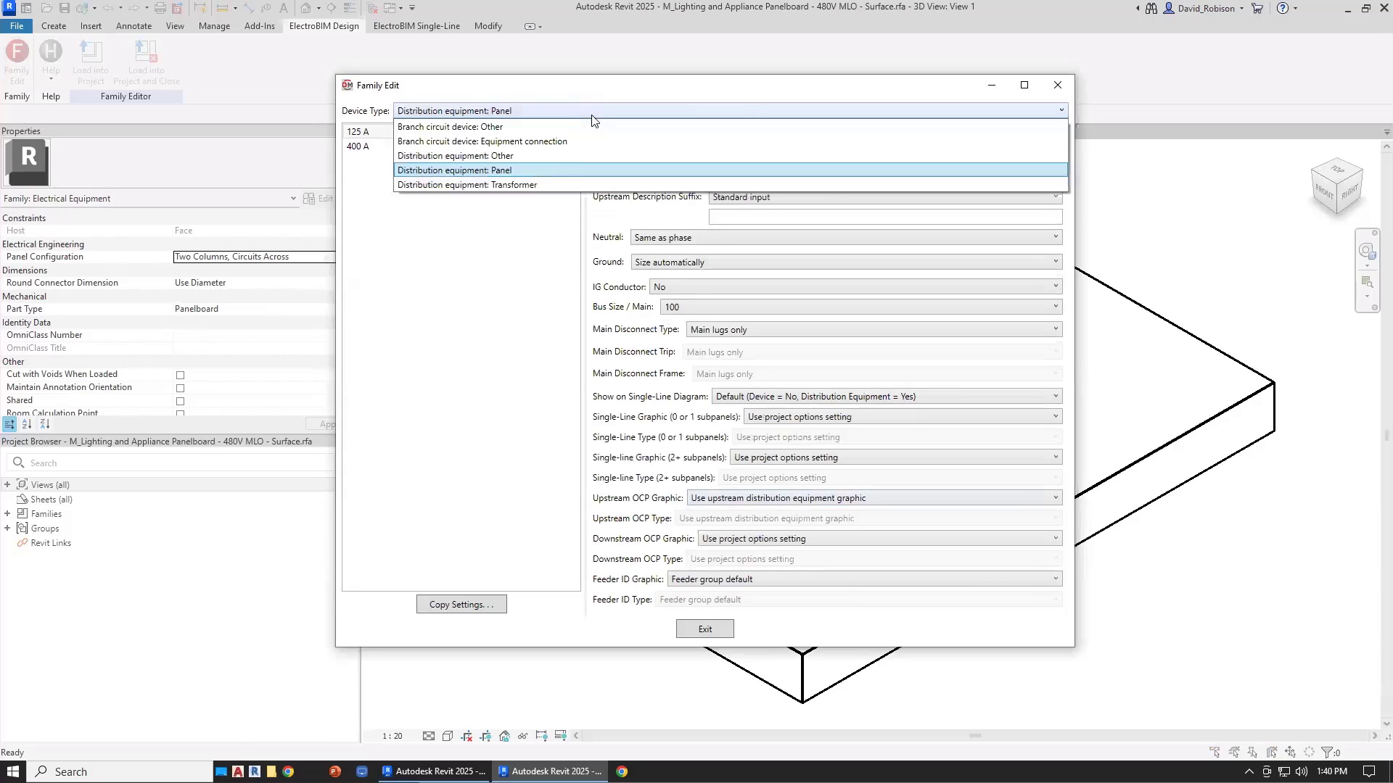
pyautogui.click(553, 173)
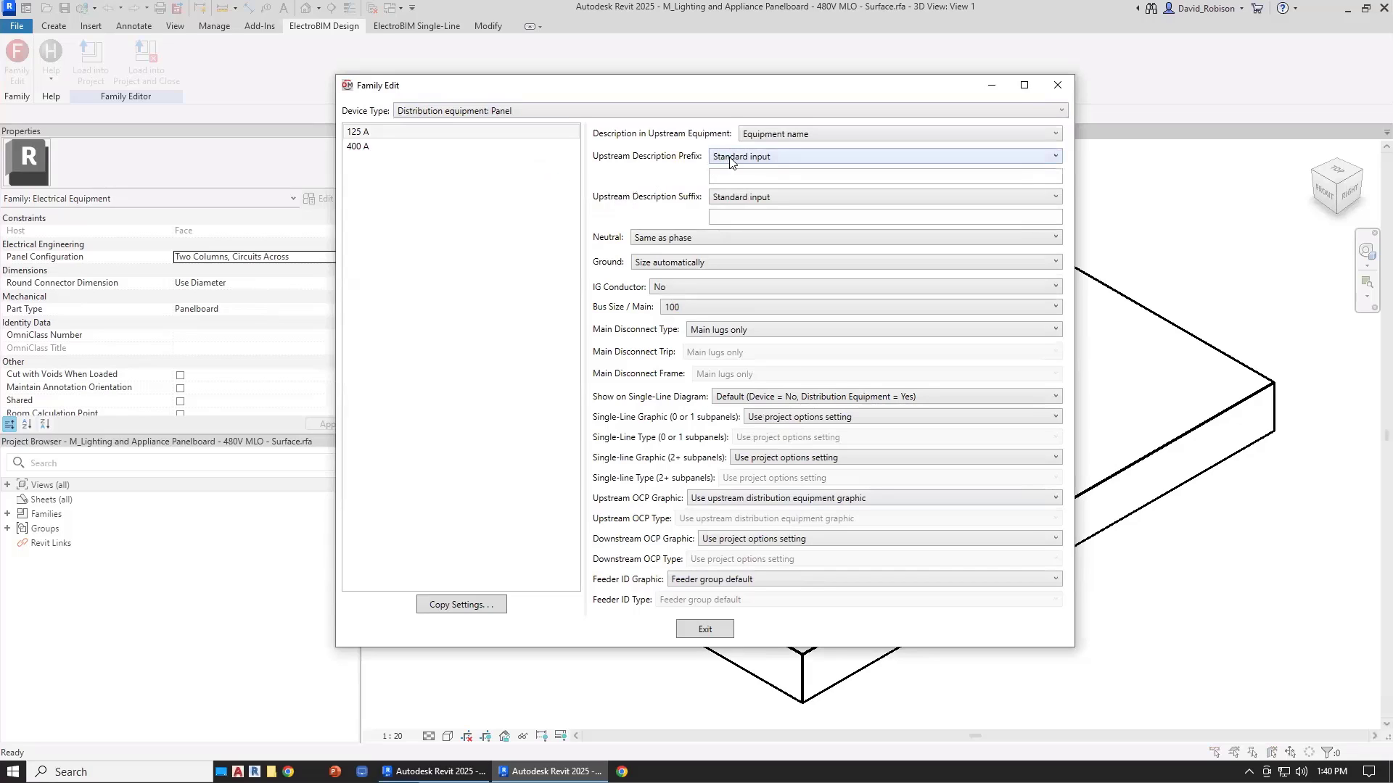
# Keep Equipment name as the upstream description, set its prefix to PANEL, and load the family into the project
pyautogui.click(773, 136)
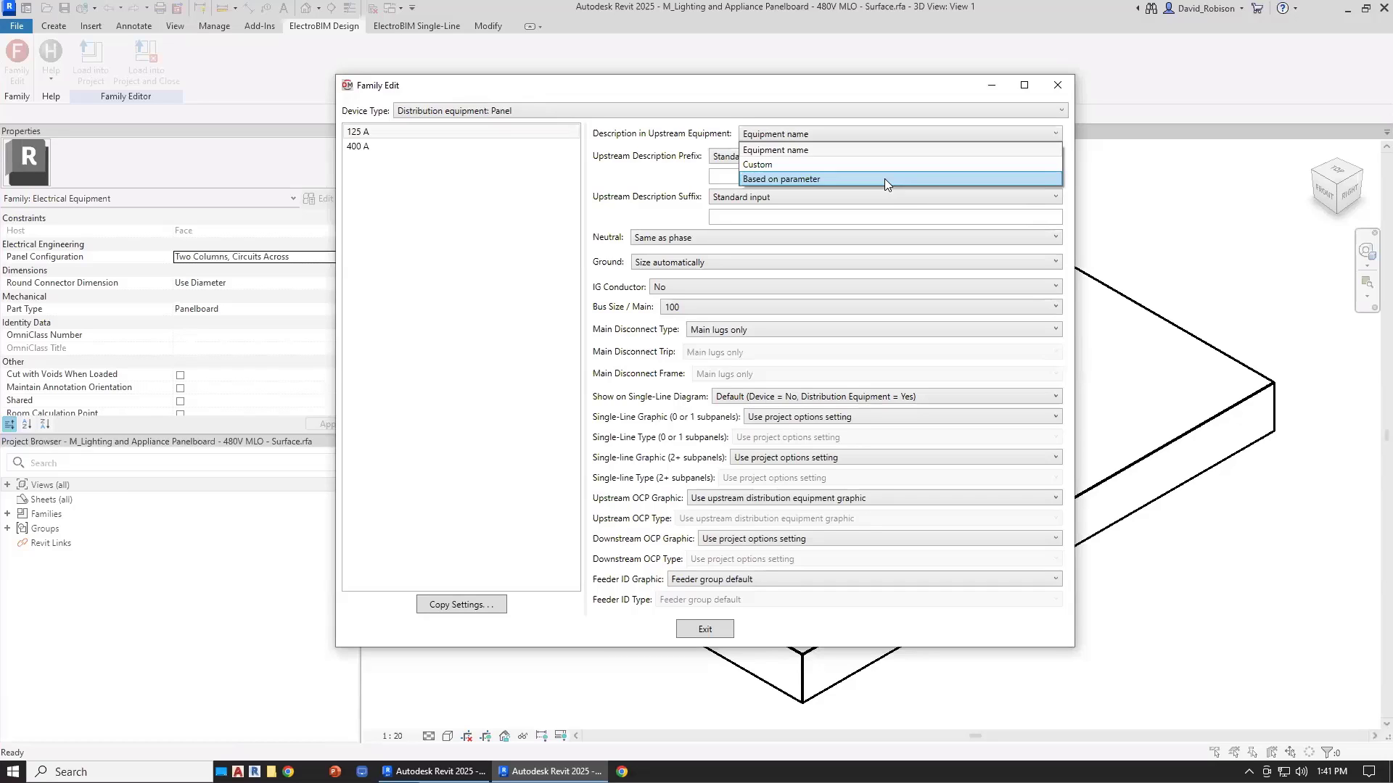
pyautogui.click(834, 151)
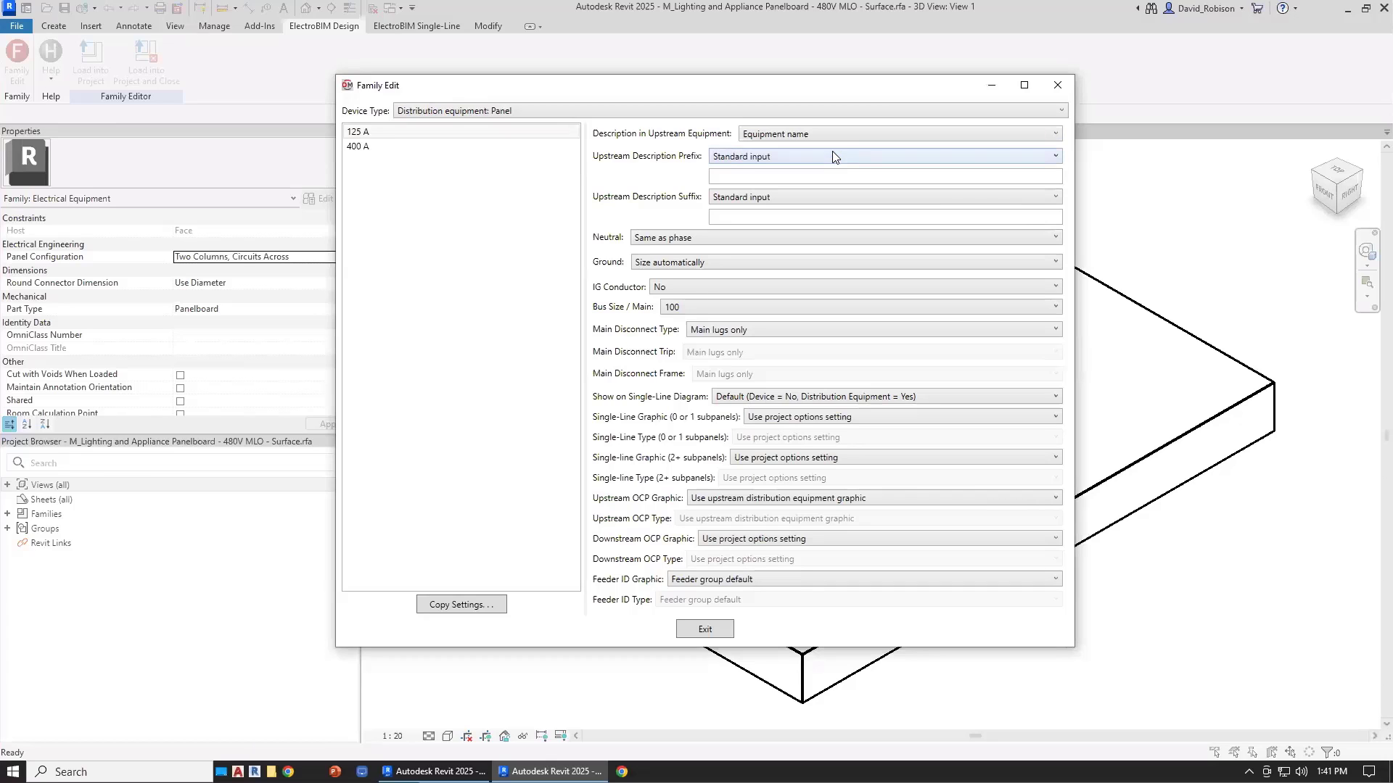
pyautogui.click(749, 176)
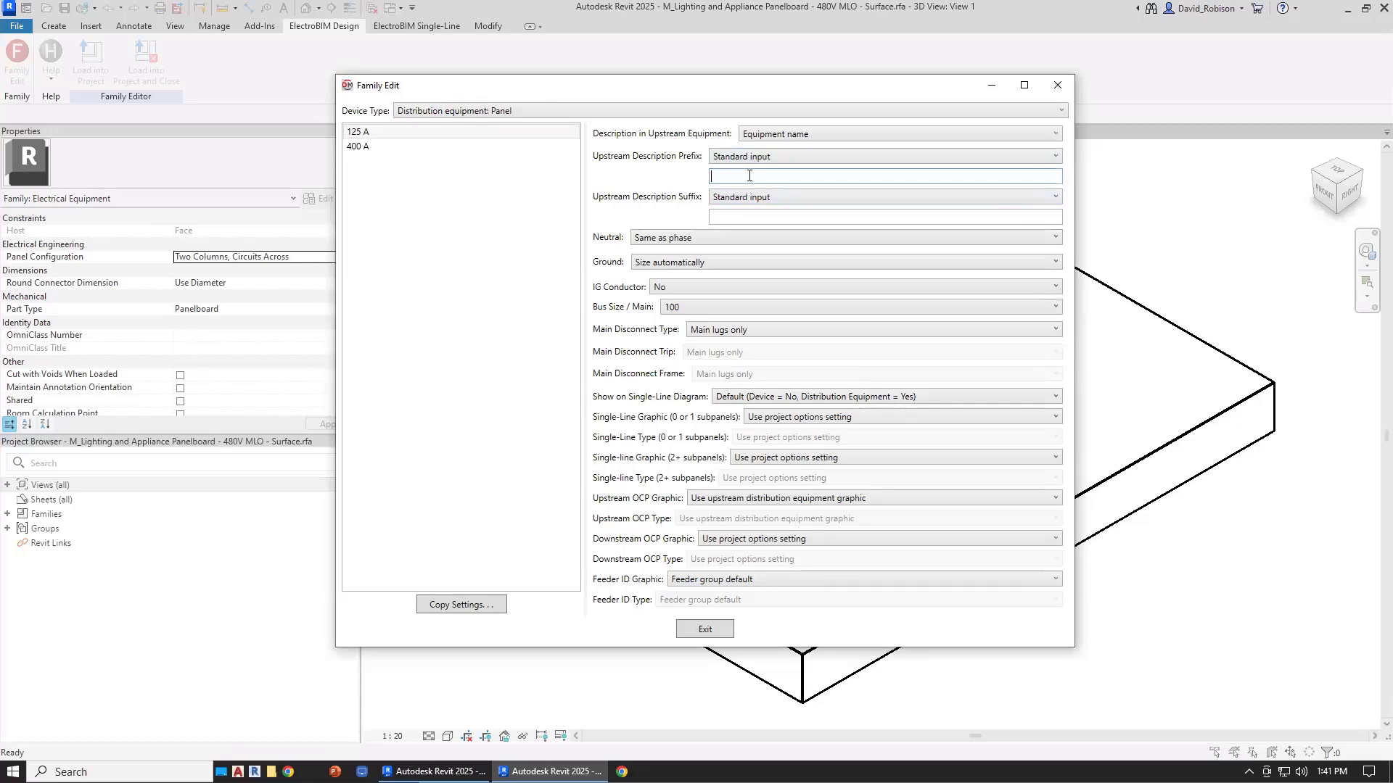
pyautogui.write('PANEL')
pyautogui.click(693, 632)
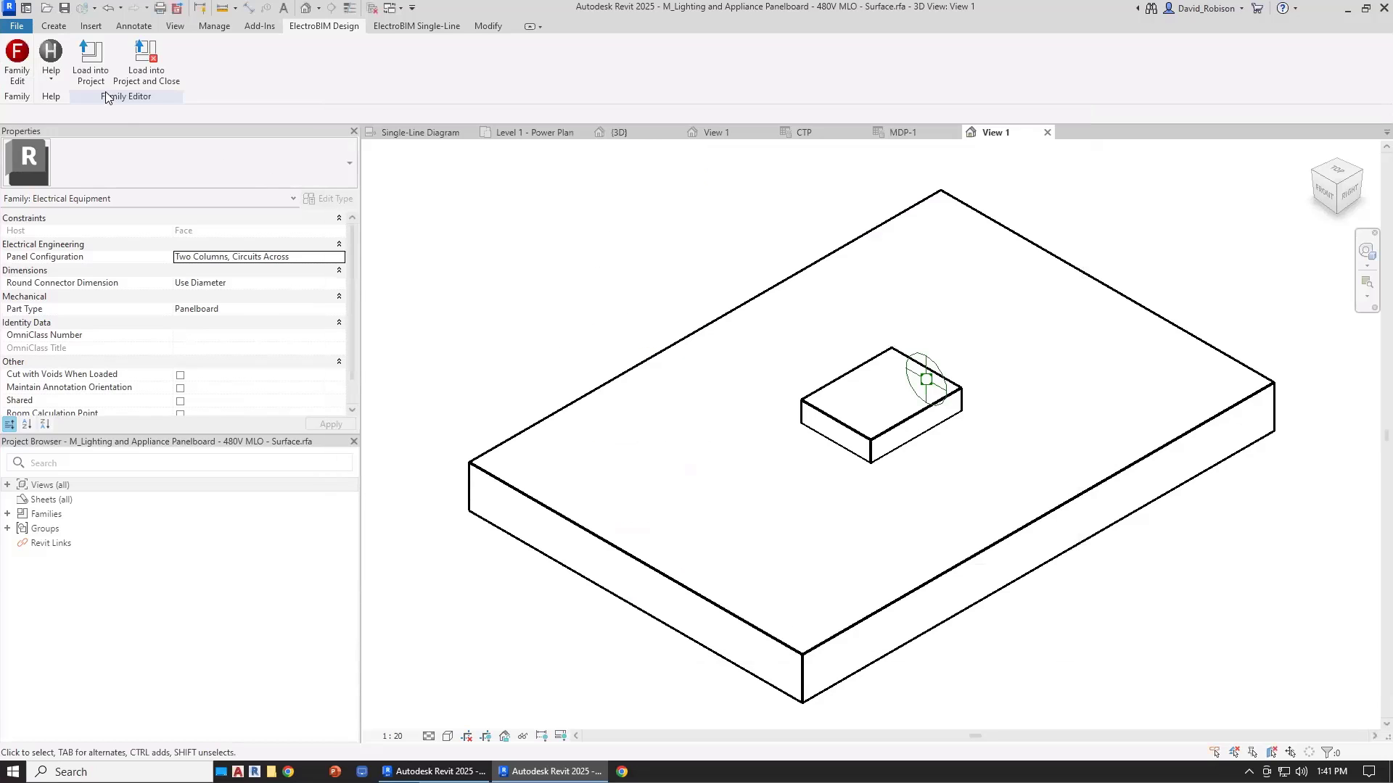
pyautogui.click(92, 69)
pyautogui.click(659, 495)
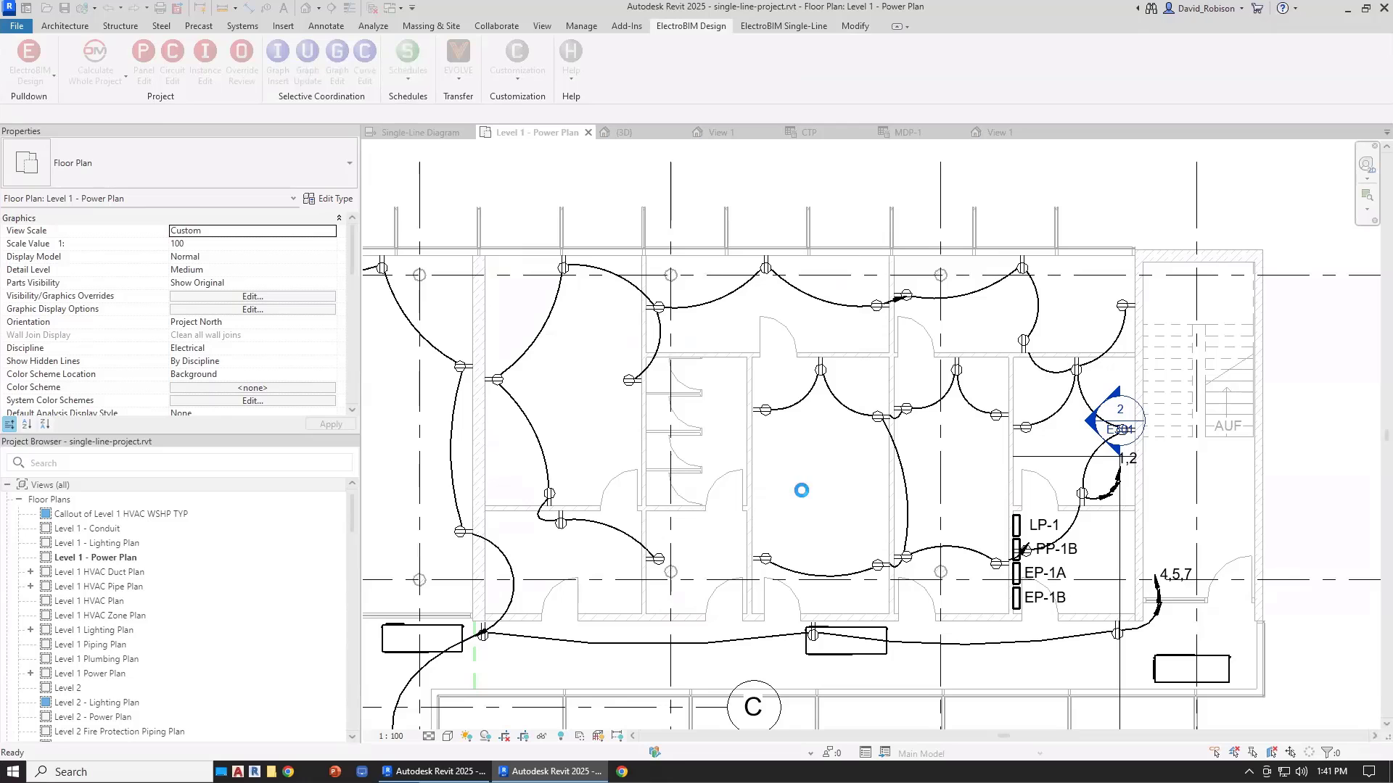
# Check the description of the LP-1 feeder, circuit 7 on panel MDP-1, in Circuit Edit
pyautogui.click(173, 69)
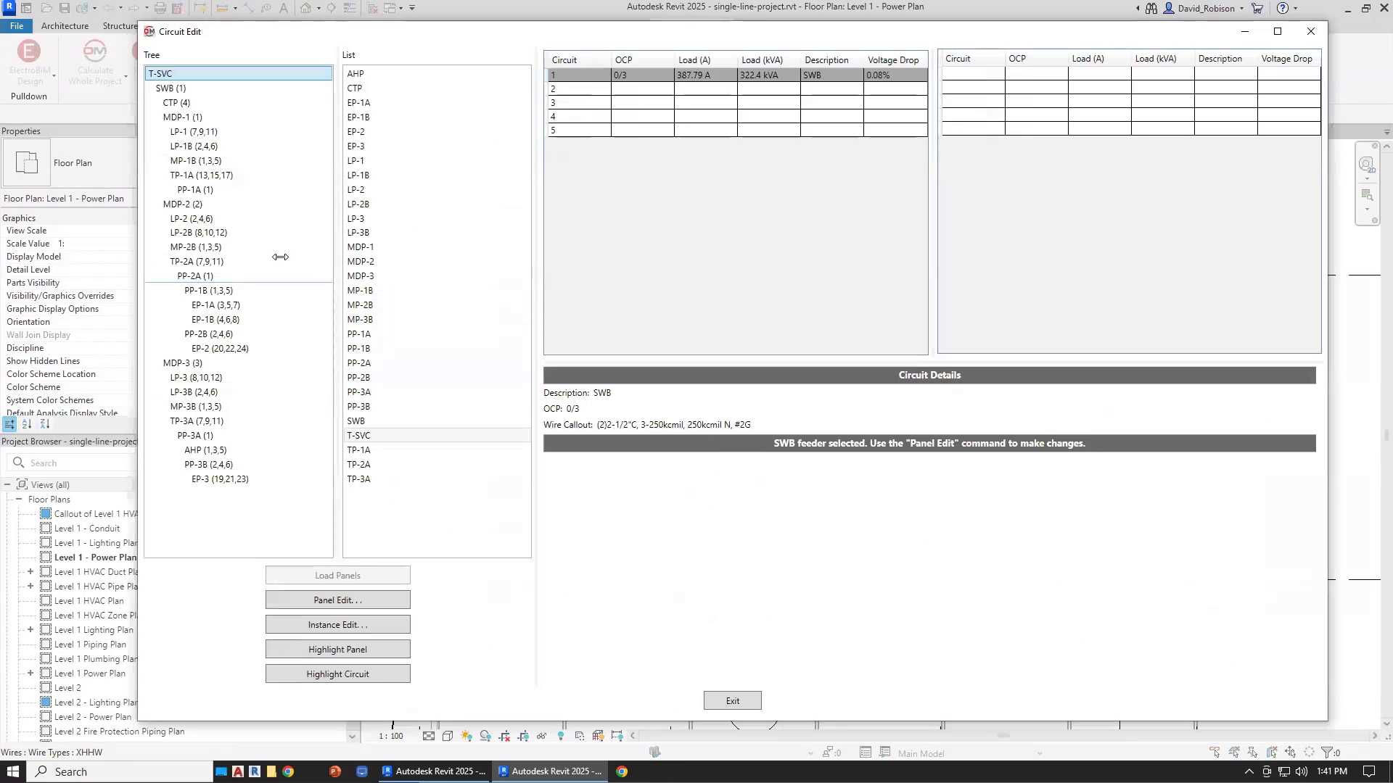
pyautogui.click(197, 117)
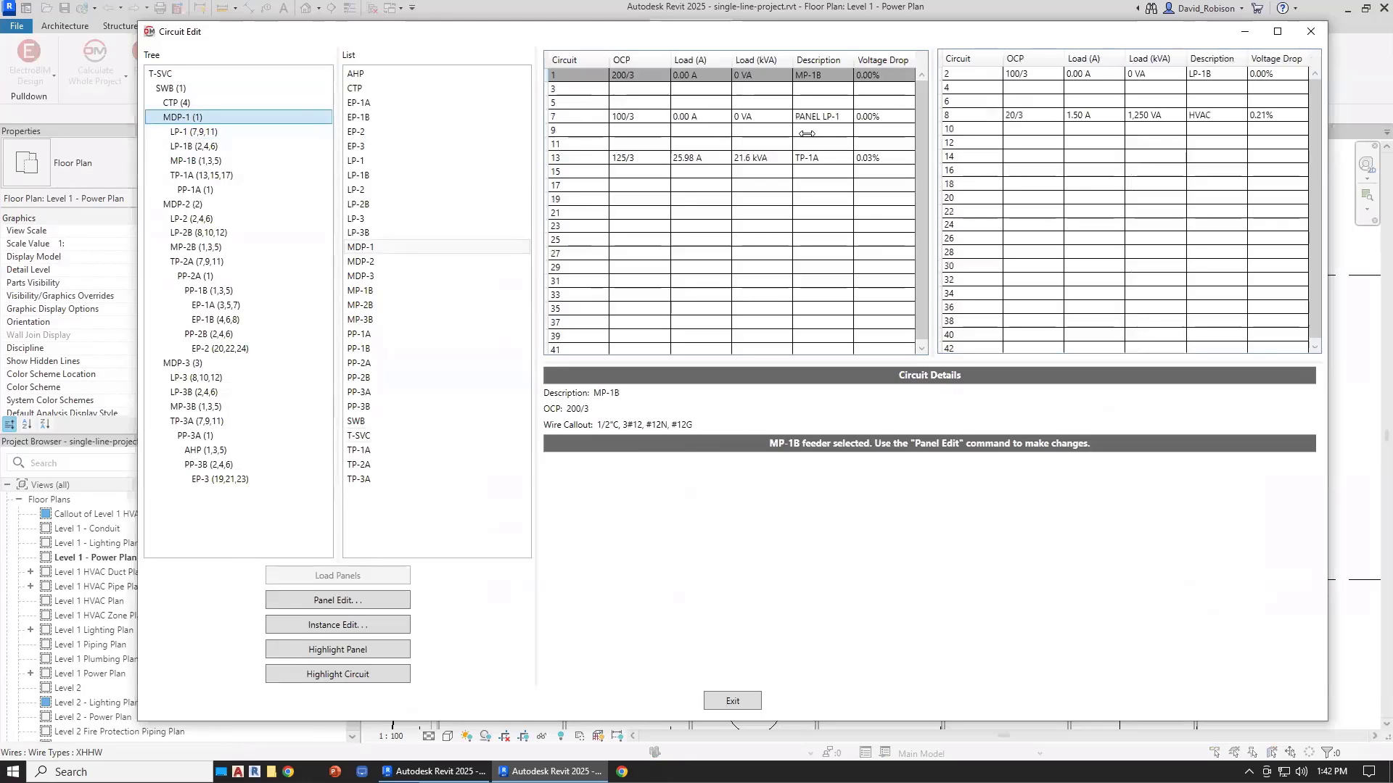
pyautogui.click(666, 117)
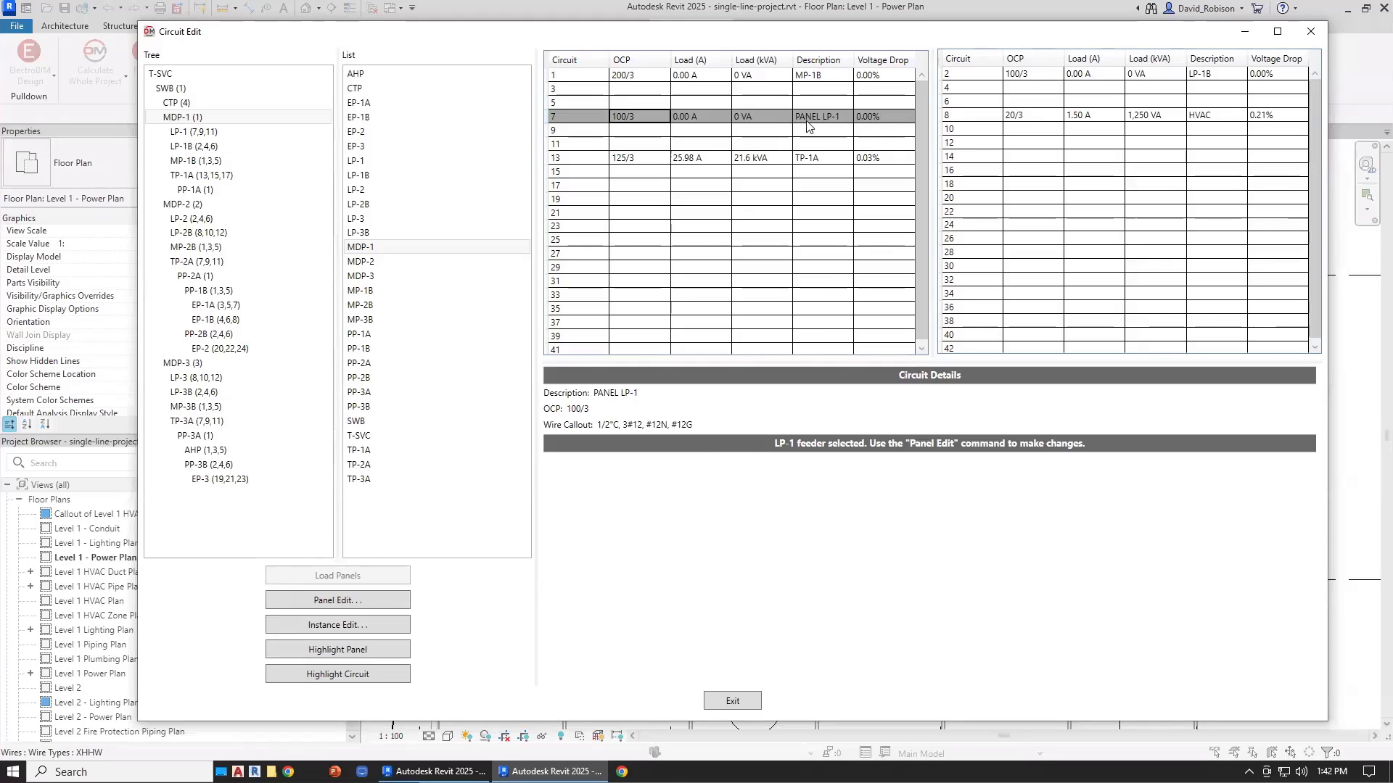
# Set panel LP-1's description in upstream equipment to Custom and add (E) in front of PANEL LP-1 in Panel Edit
pyautogui.click(202, 133)
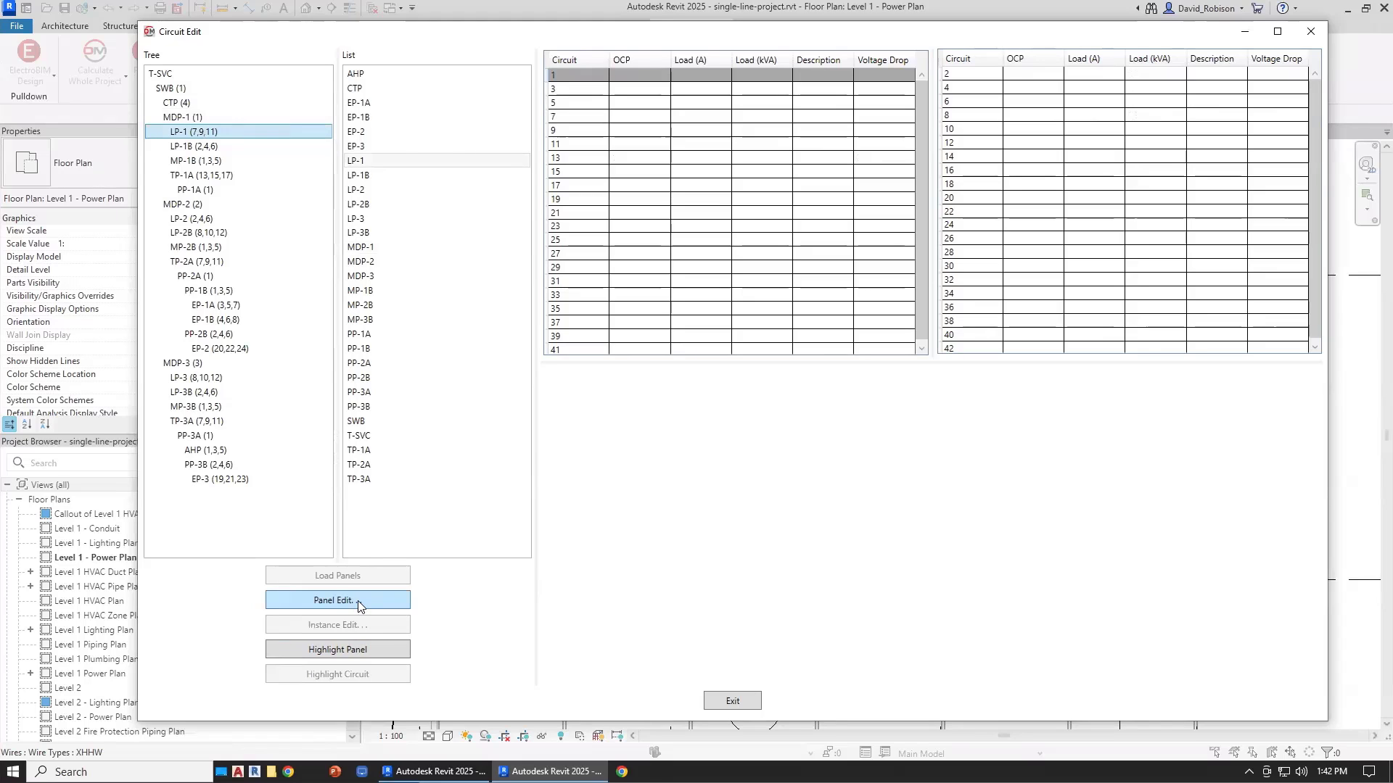
pyautogui.click(358, 601)
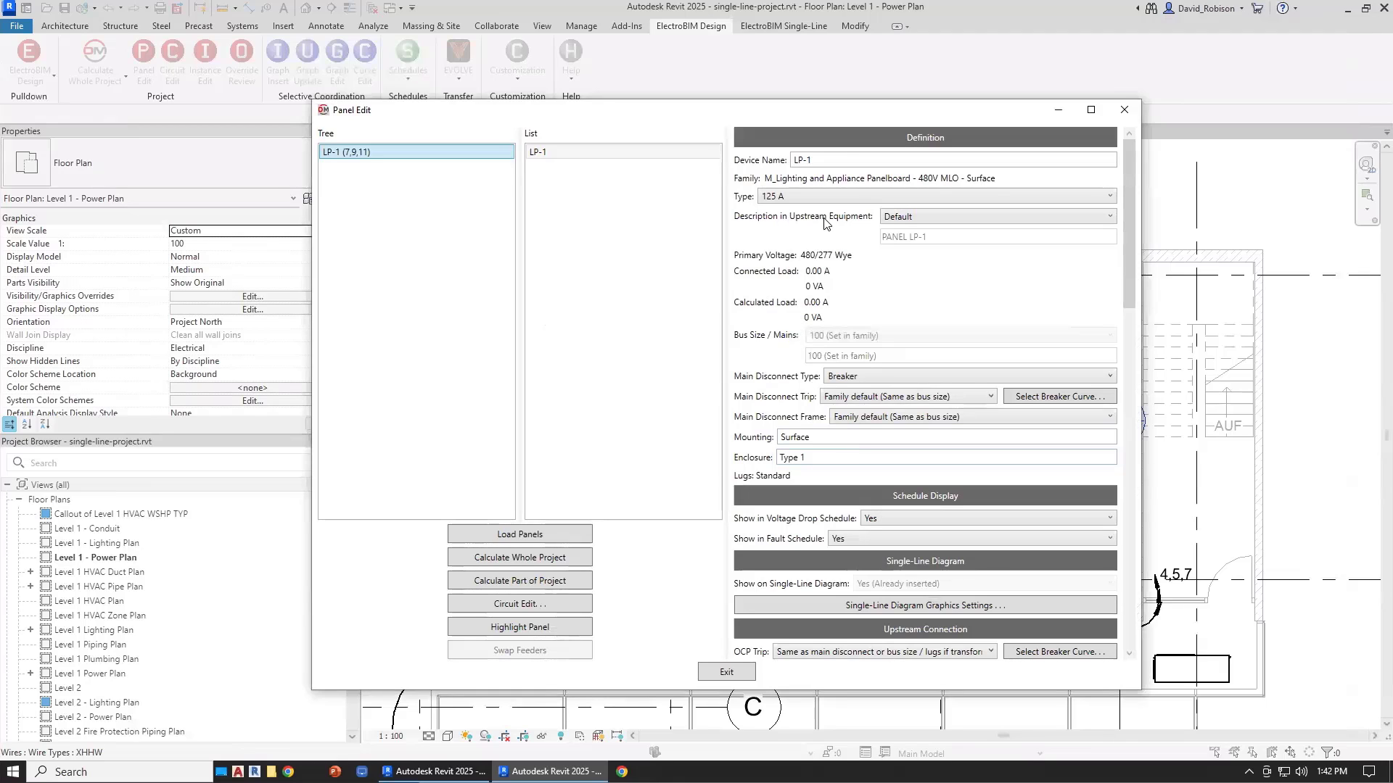
pyautogui.click(910, 218)
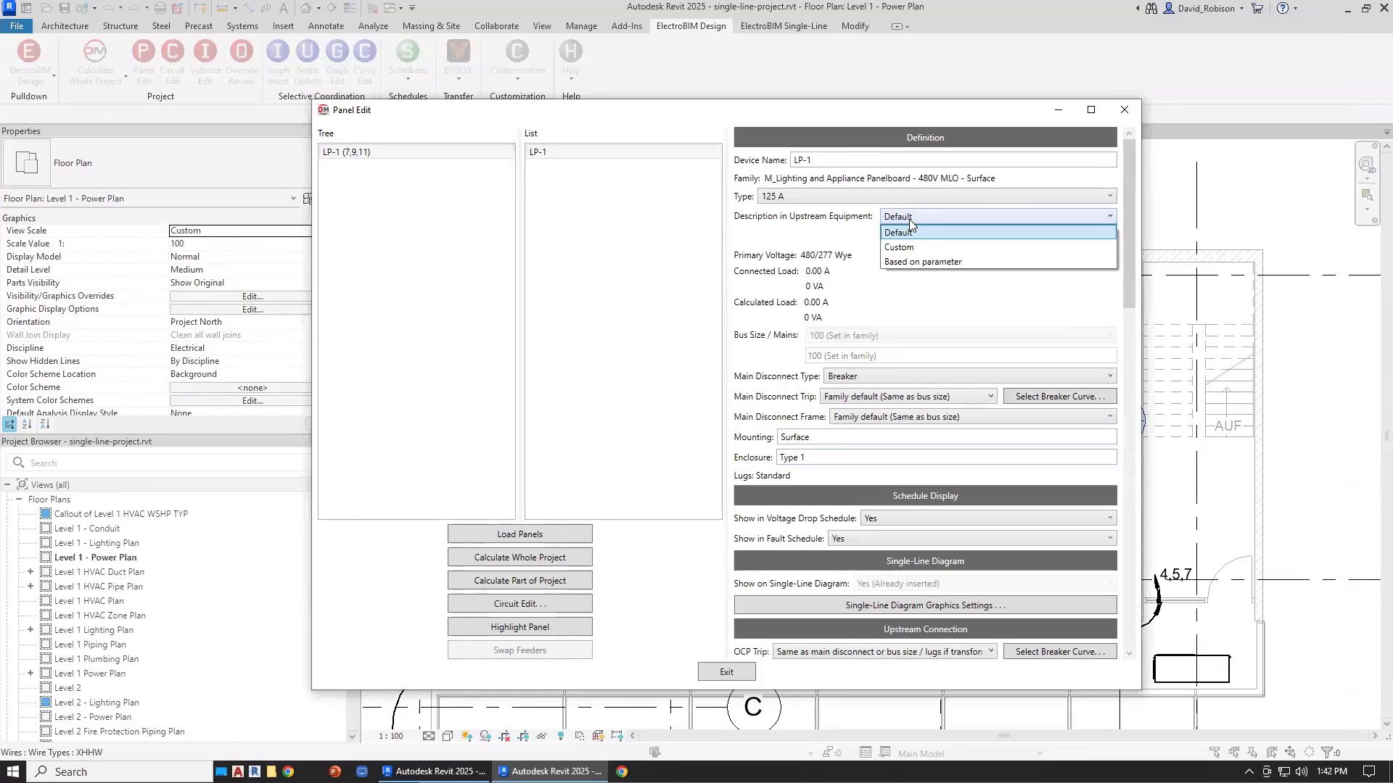
pyautogui.click(981, 247)
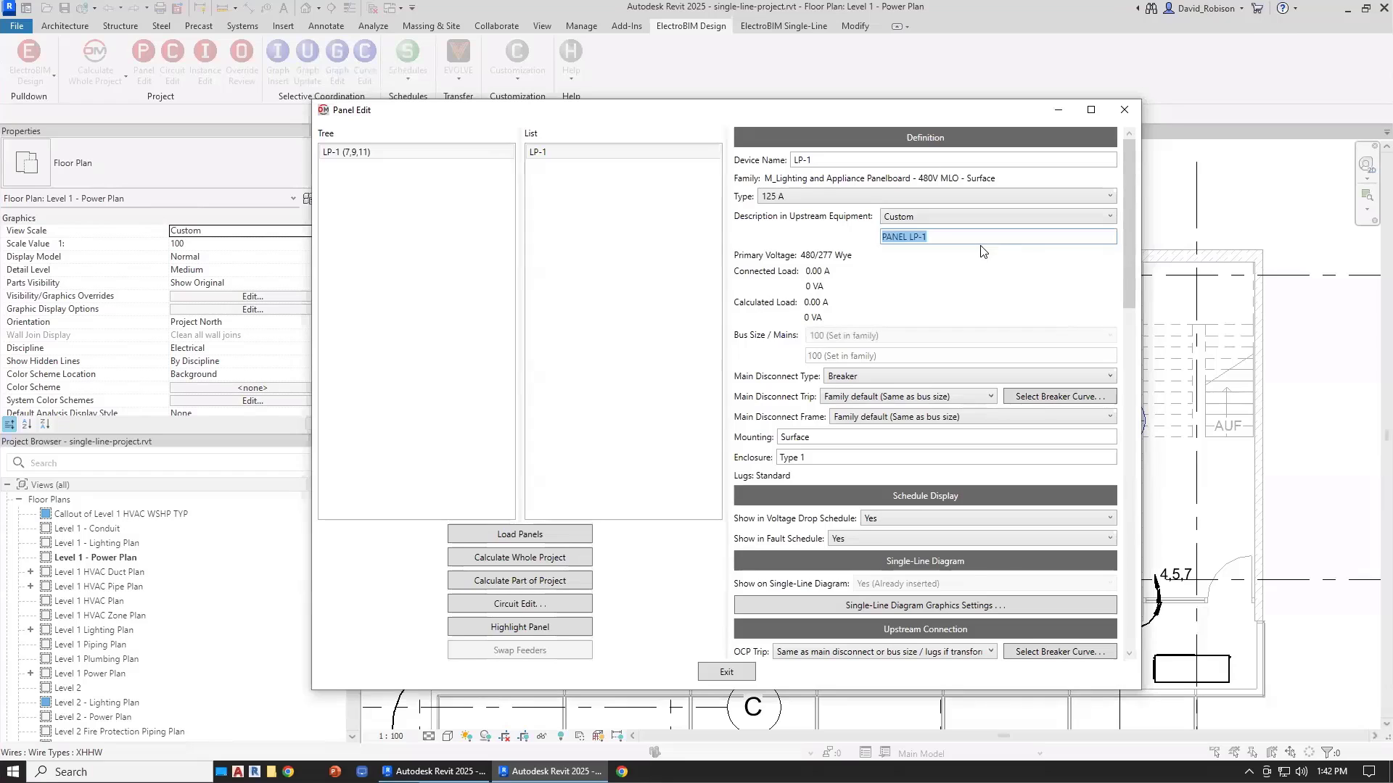
pyautogui.click(936, 238)
pyautogui.press('Home')
pyautogui.write('(E)')
pyautogui.click(727, 674)
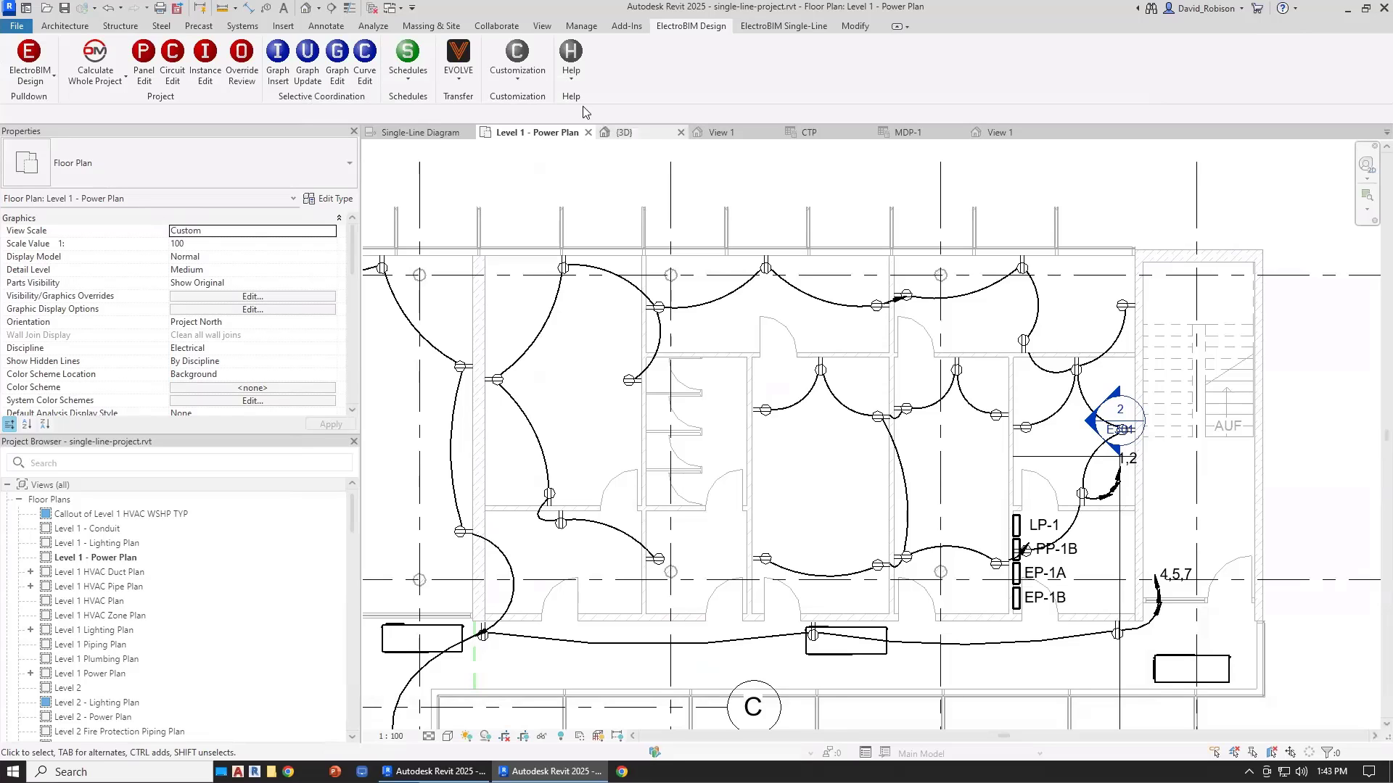
# Check the project-wide option for including room names in circuit descriptions and keep it at Yes
pyautogui.click(533, 72)
pyautogui.click(541, 118)
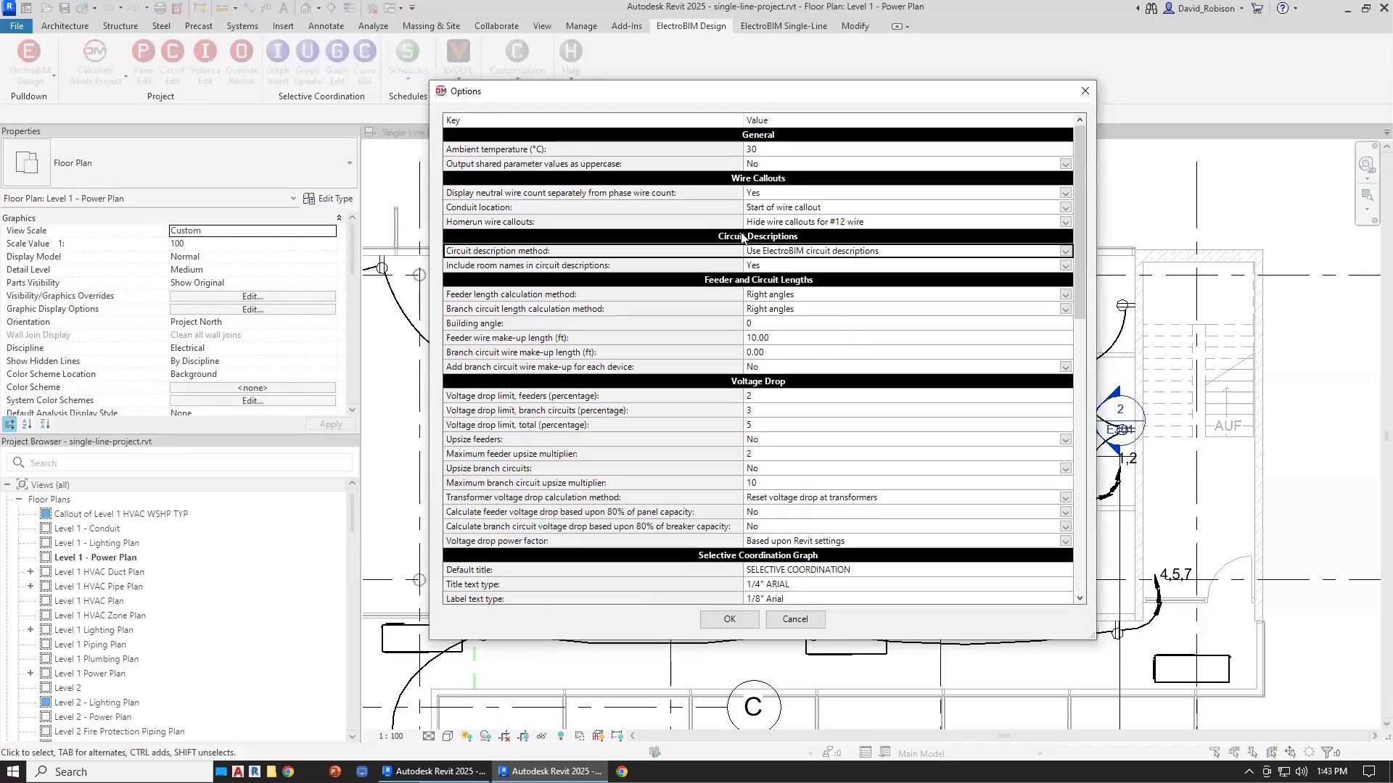
pyautogui.click(790, 266)
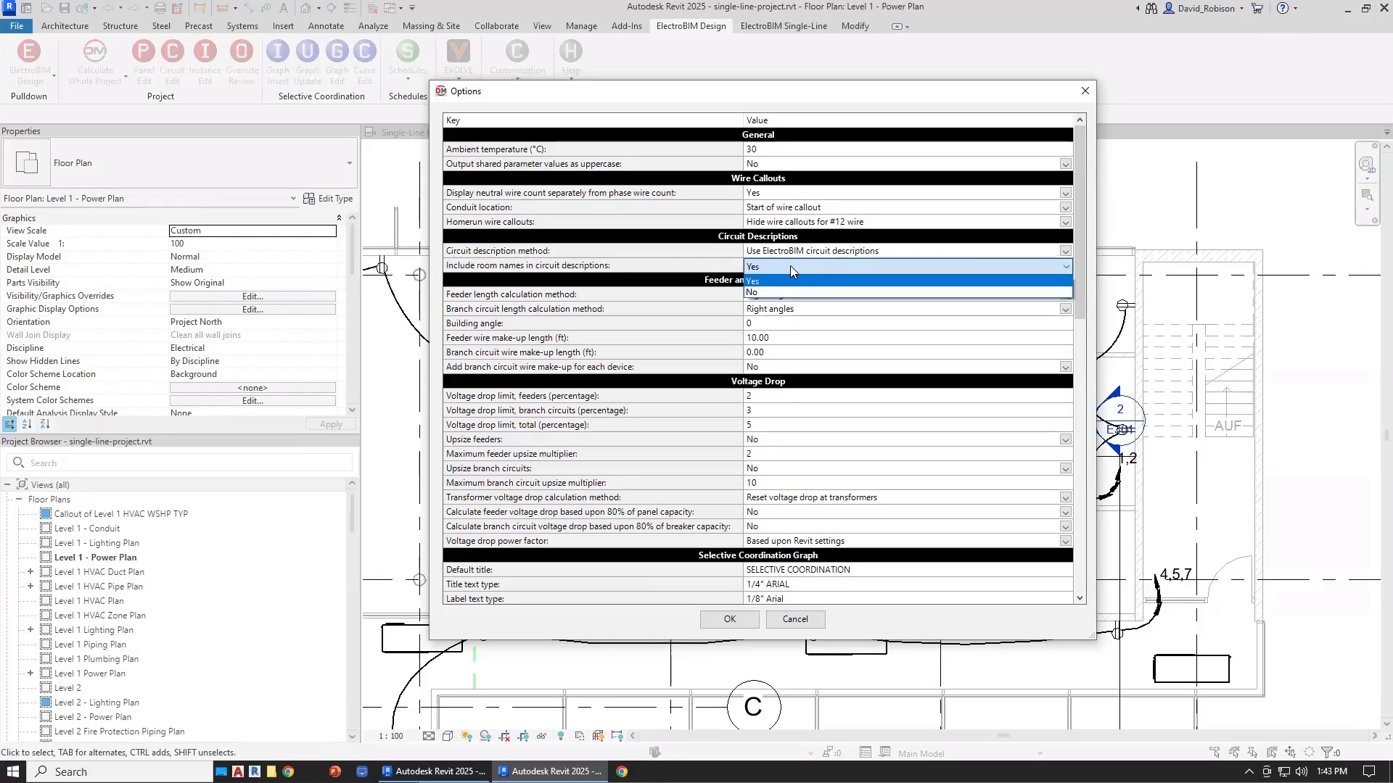
pyautogui.click(789, 266)
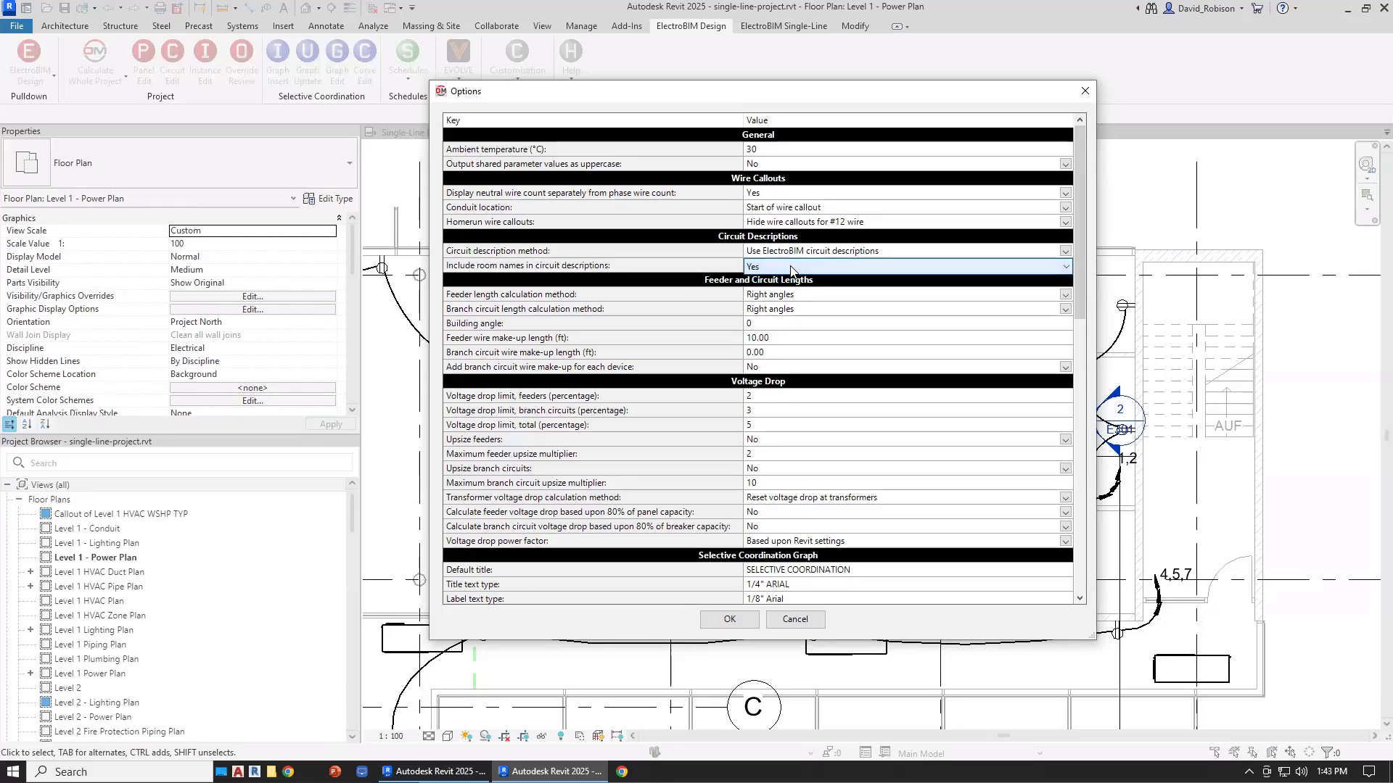
pyautogui.click(728, 620)
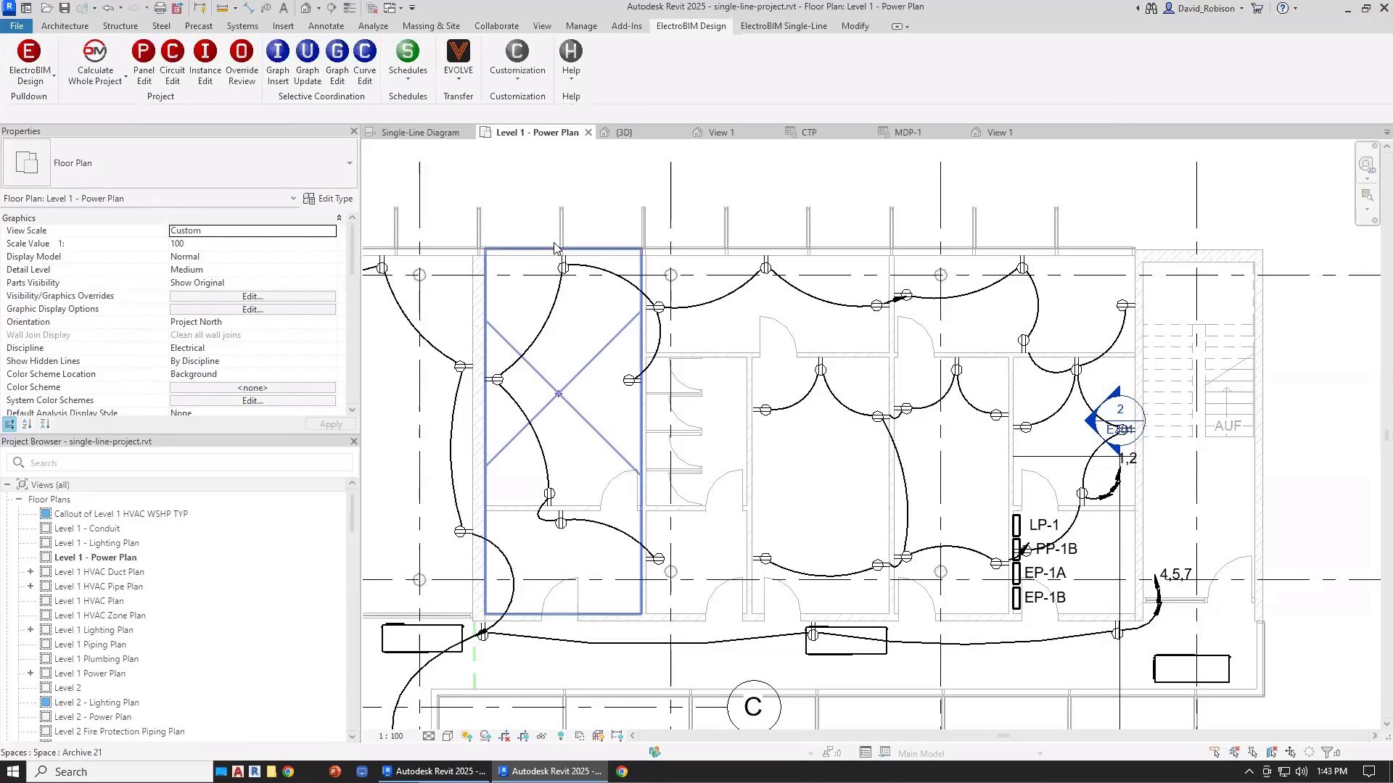
# Exclude the room name from the description of circuit 3 on panel LP-2 in Circuit Edit
pyautogui.click(172, 65)
pyautogui.click(206, 233)
pyautogui.click(205, 219)
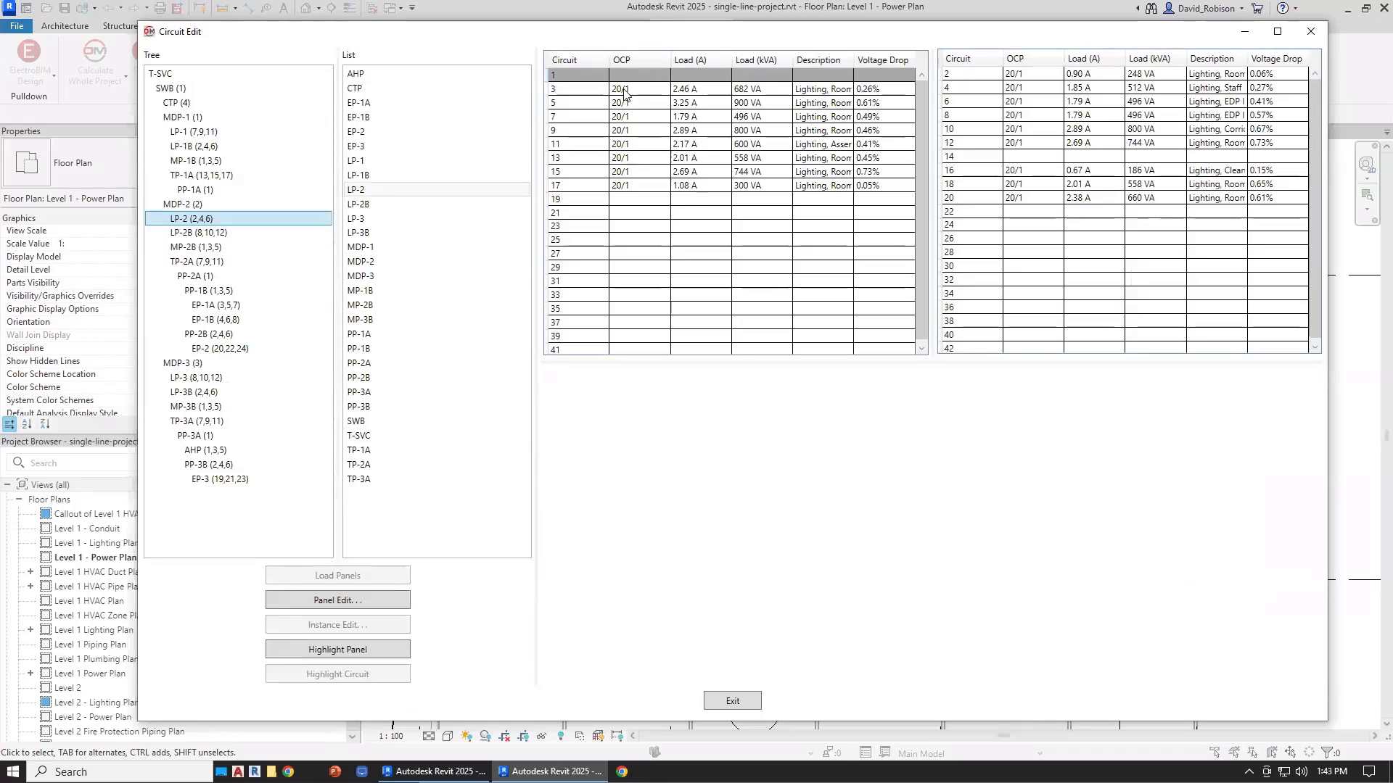
pyautogui.click(624, 88)
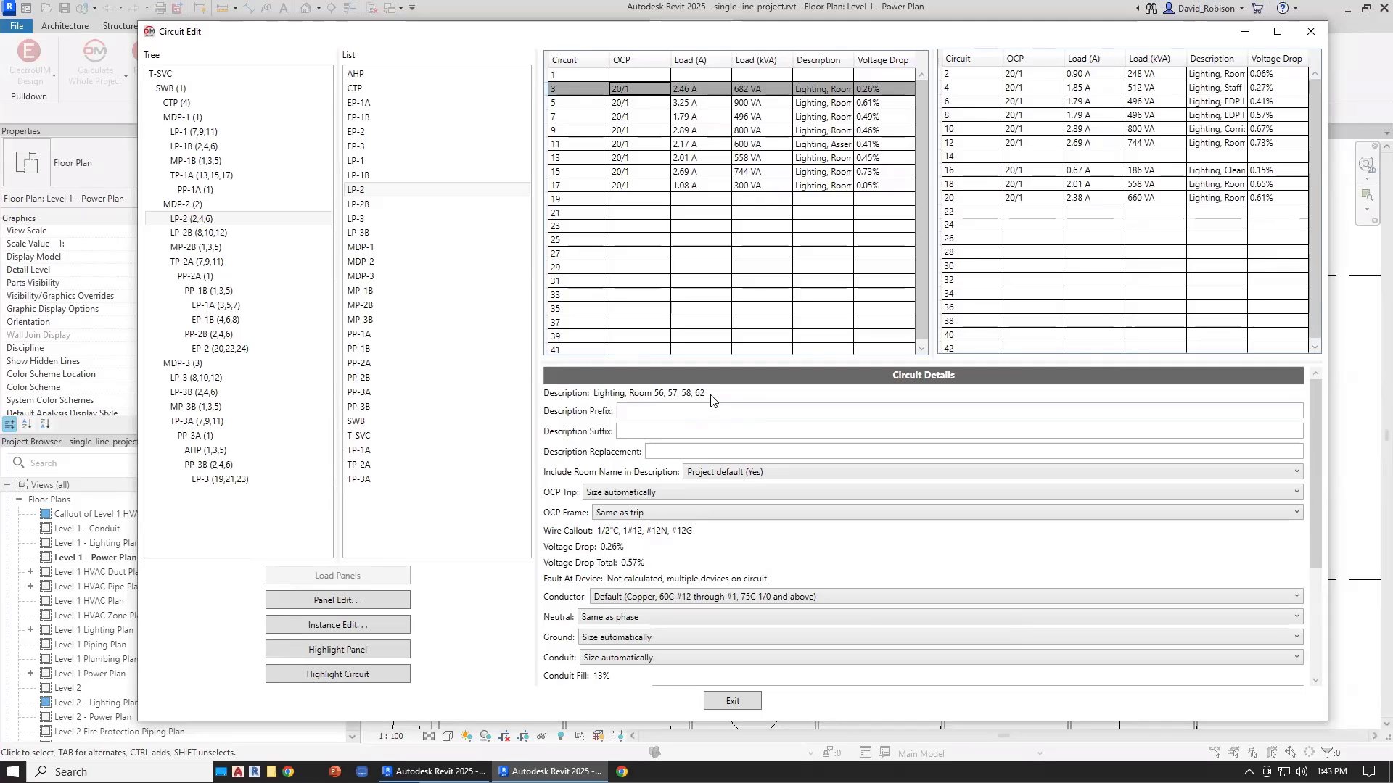
pyautogui.click(726, 473)
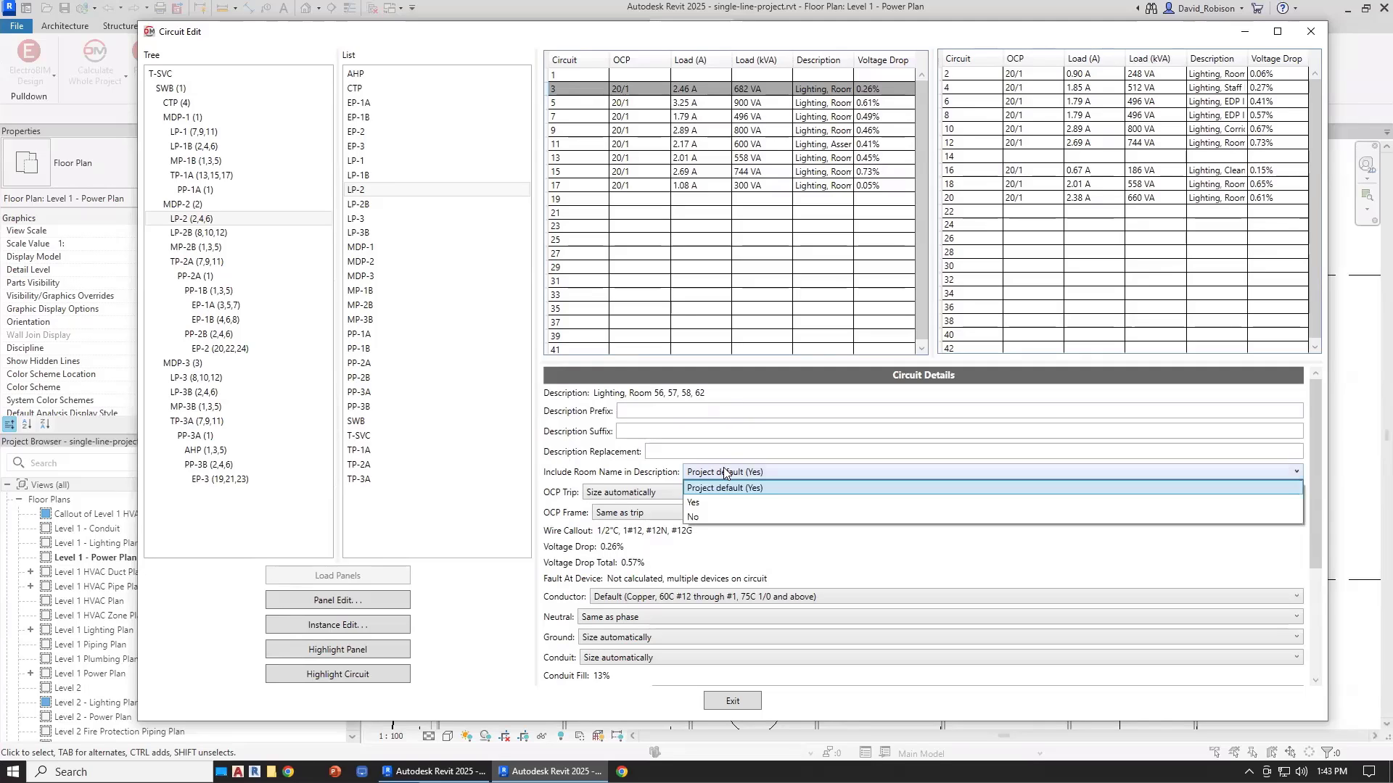
pyautogui.click(721, 518)
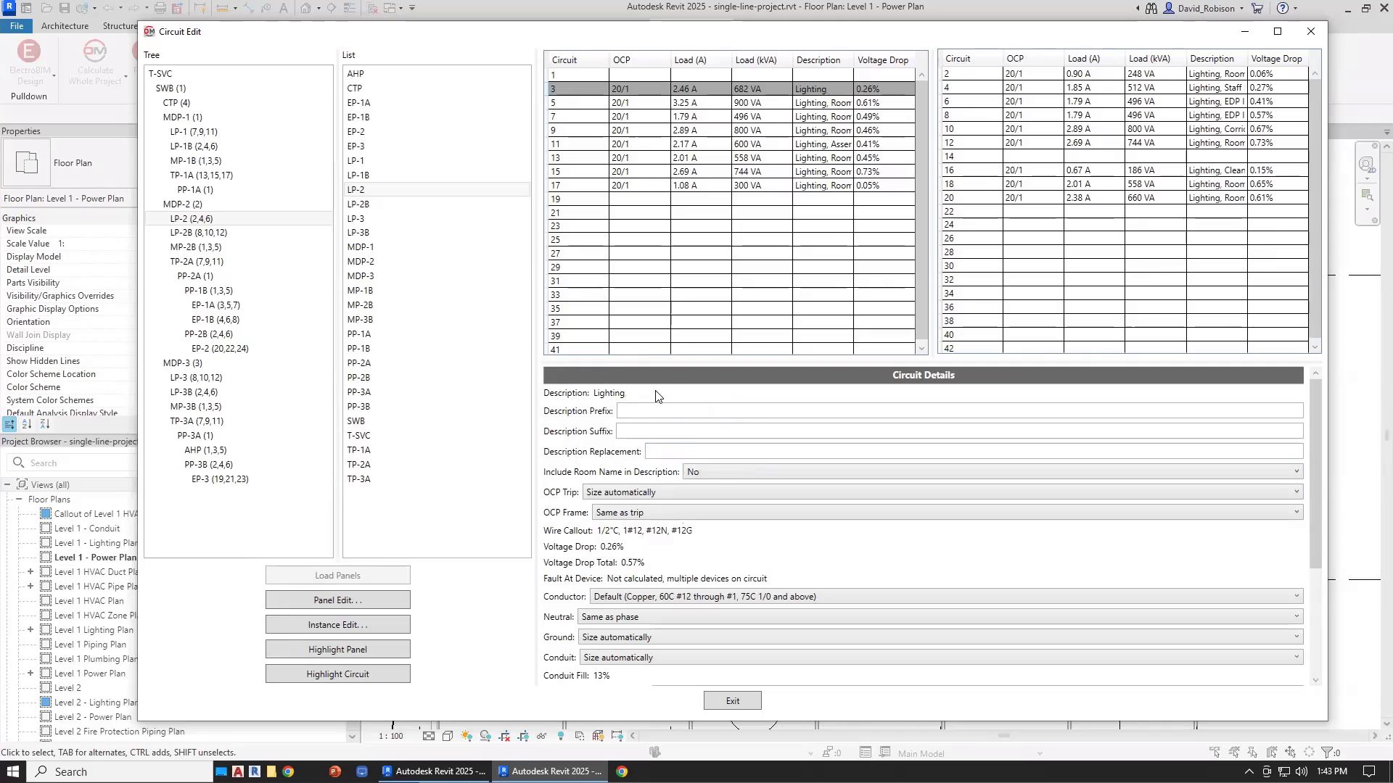
pyautogui.click(661, 411)
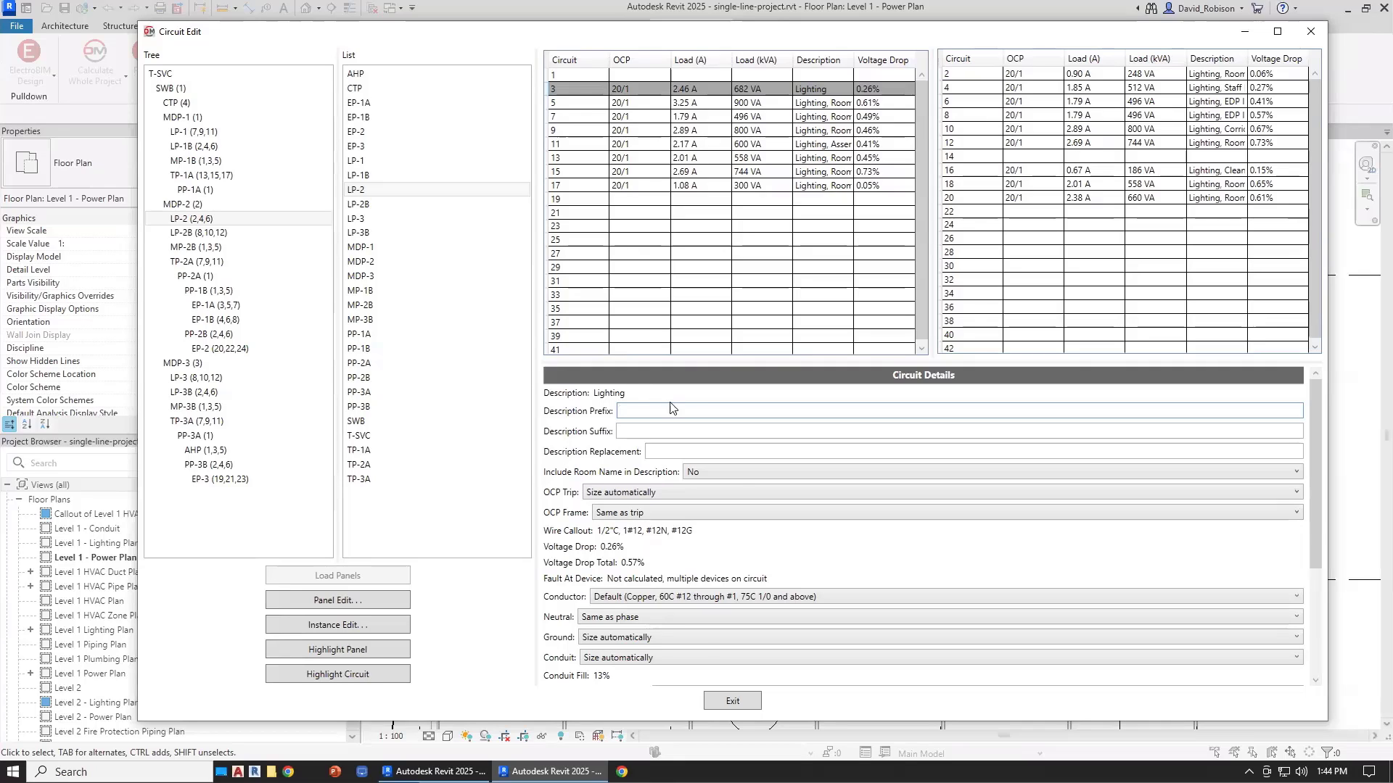
pyautogui.click(731, 698)
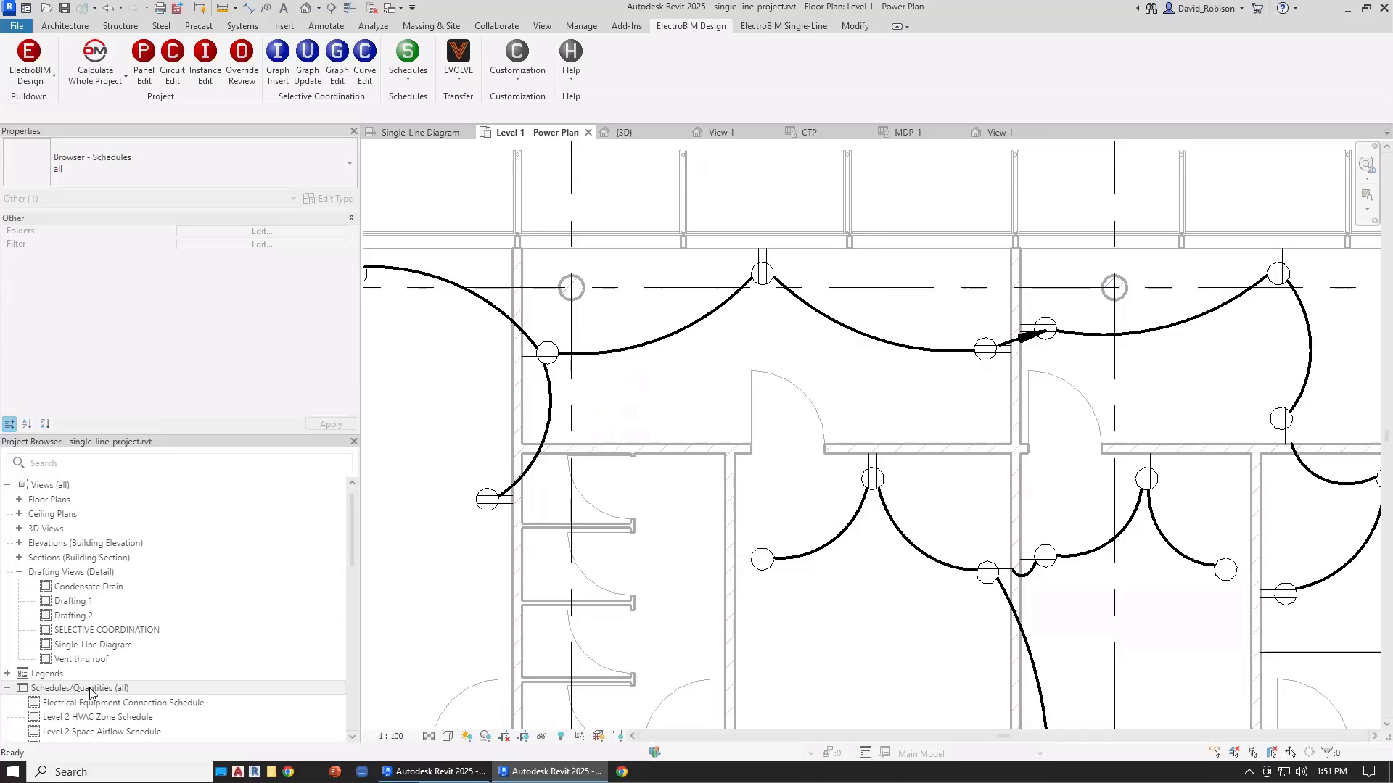
# Create a new schedule for the Electrical Fixtures category
pyautogui.rightClick(90, 692)
pyautogui.click(160, 505)
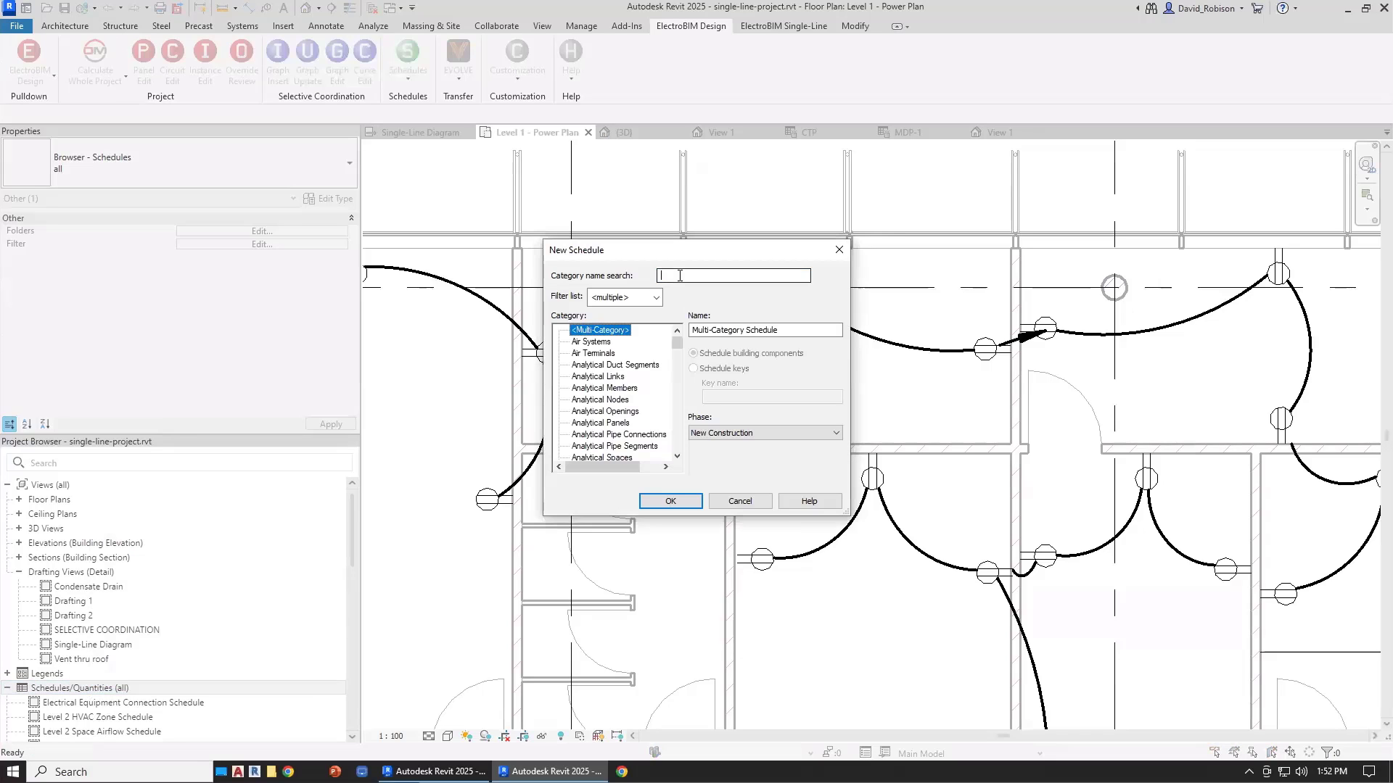
pyautogui.write('elec')
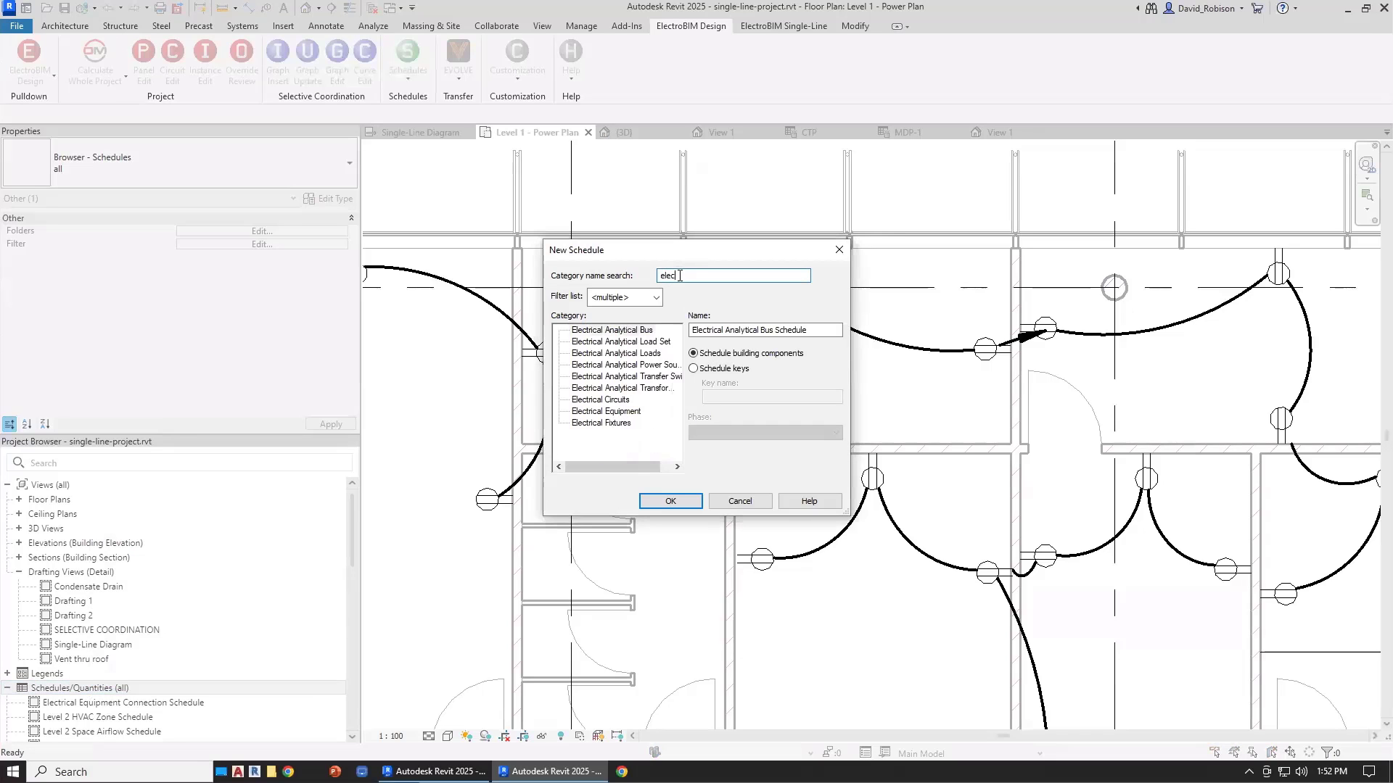
pyautogui.click(617, 423)
pyautogui.click(668, 500)
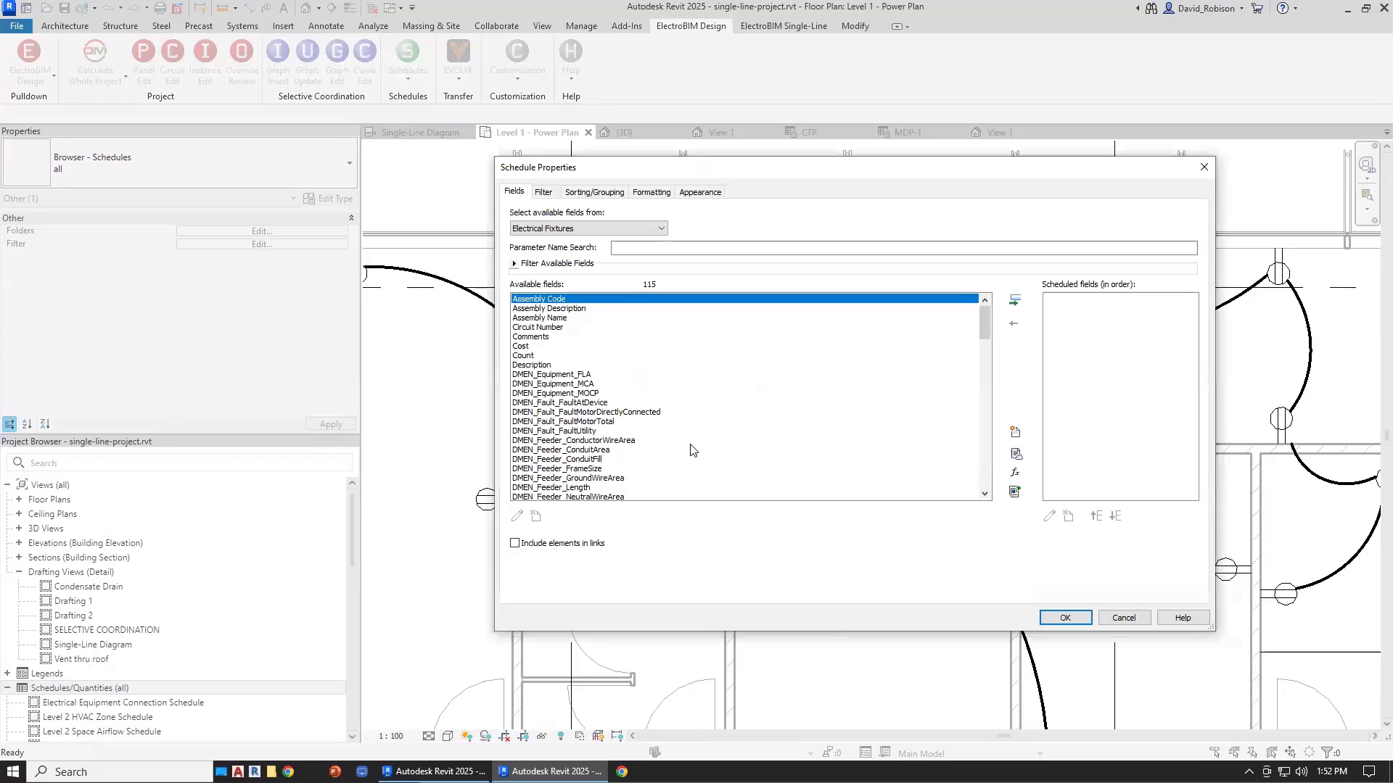
# Add the fixtures' Description field and the Room: Name field to the new schedule
pyautogui.click(547, 366)
pyautogui.click(1014, 300)
pyautogui.click(610, 228)
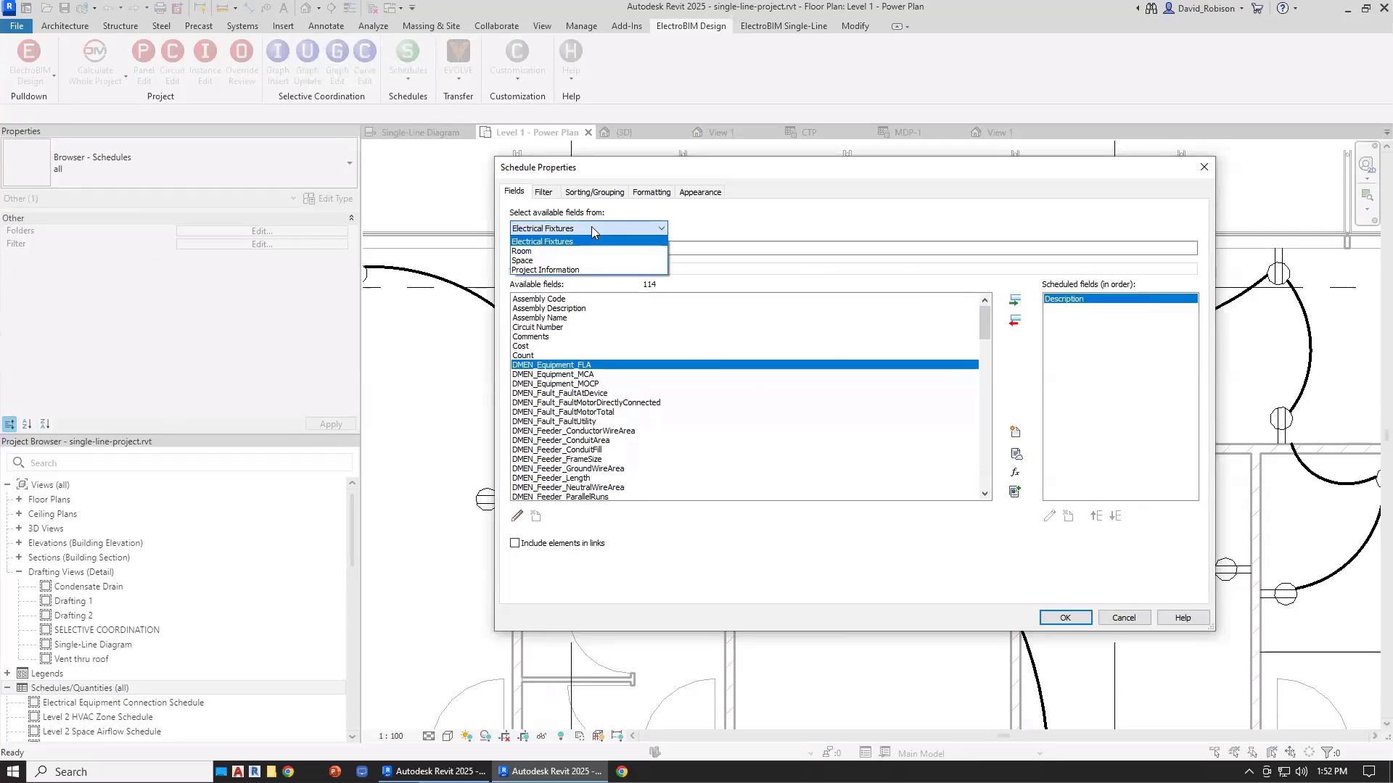
pyautogui.click(545, 251)
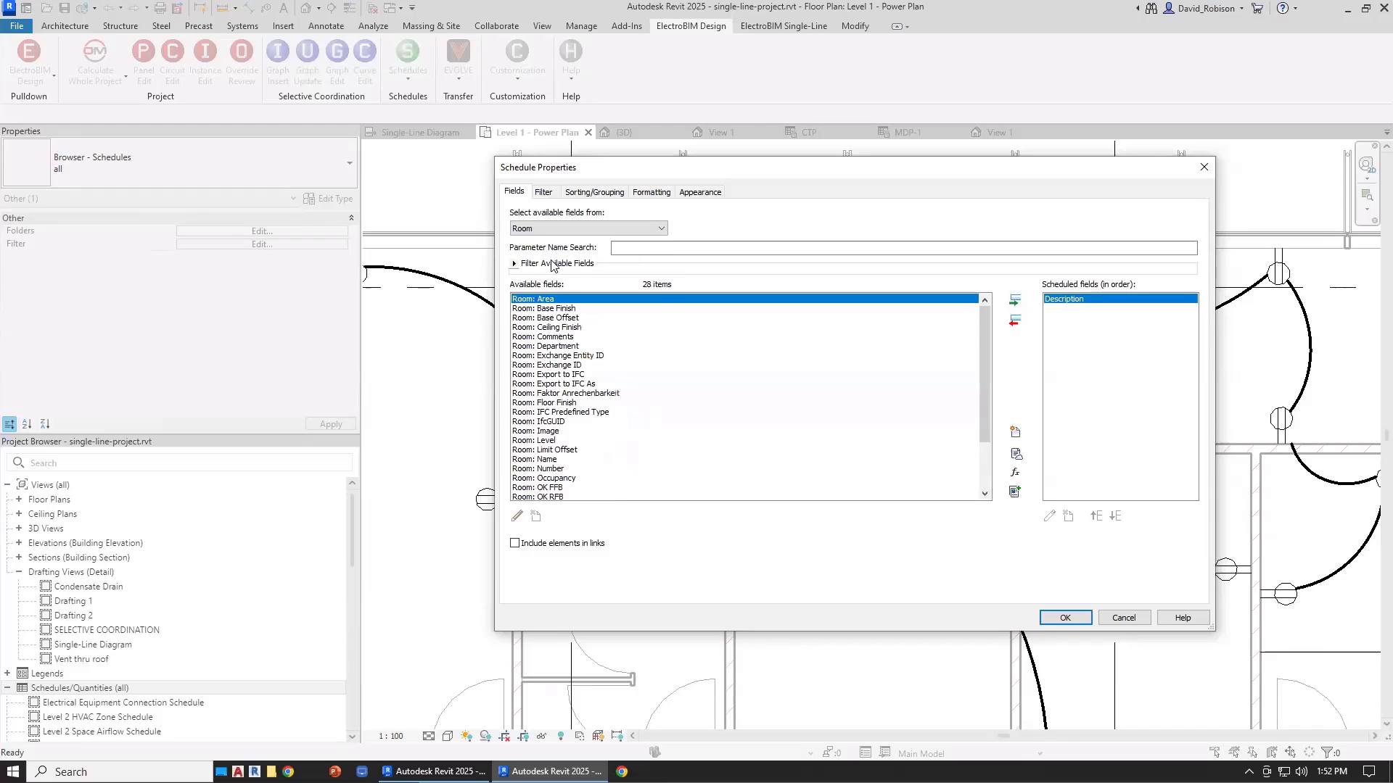
pyautogui.click(556, 459)
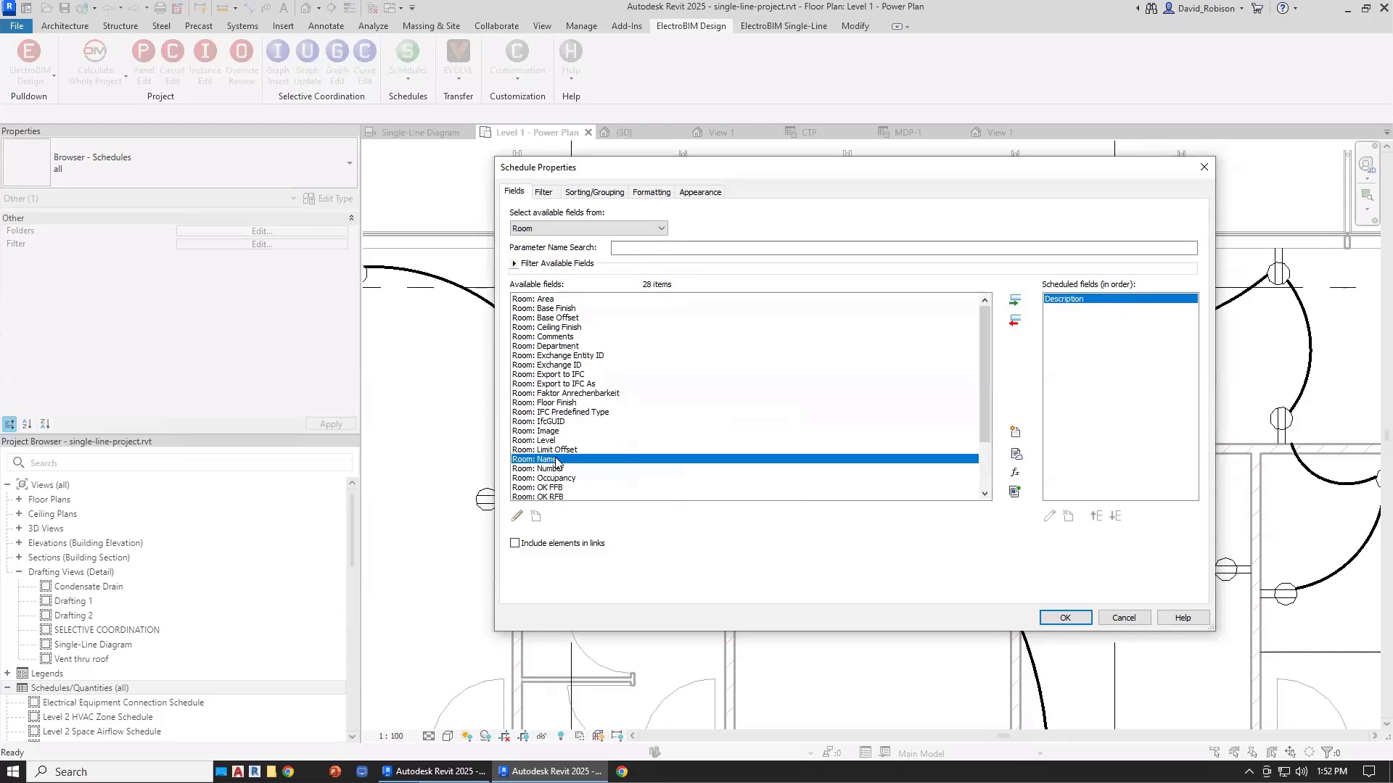
pyautogui.click(1014, 300)
# Add the Space: Name field to the schedule and accept its properties
pyautogui.click(661, 228)
pyautogui.click(553, 261)
pyautogui.click(656, 248)
pyautogui.write('nam')
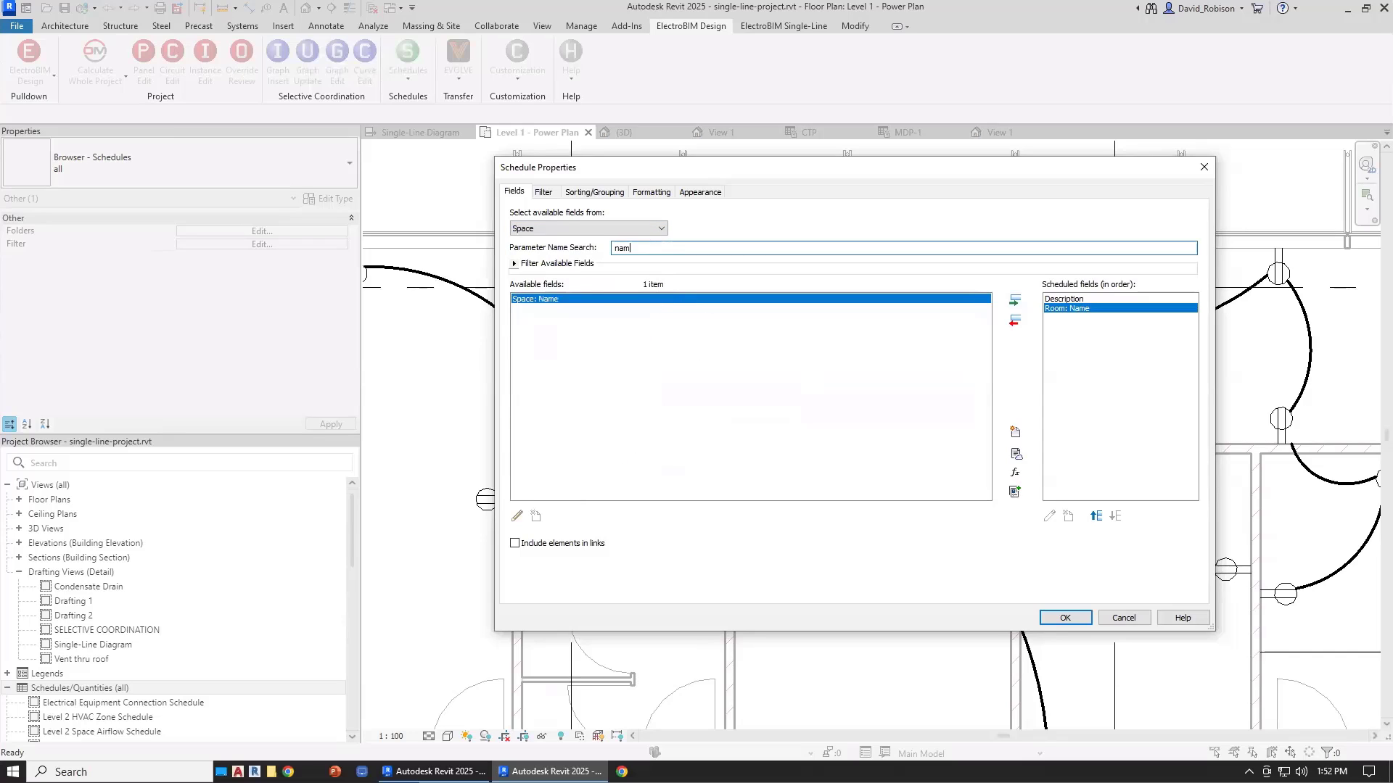
pyautogui.click(1014, 301)
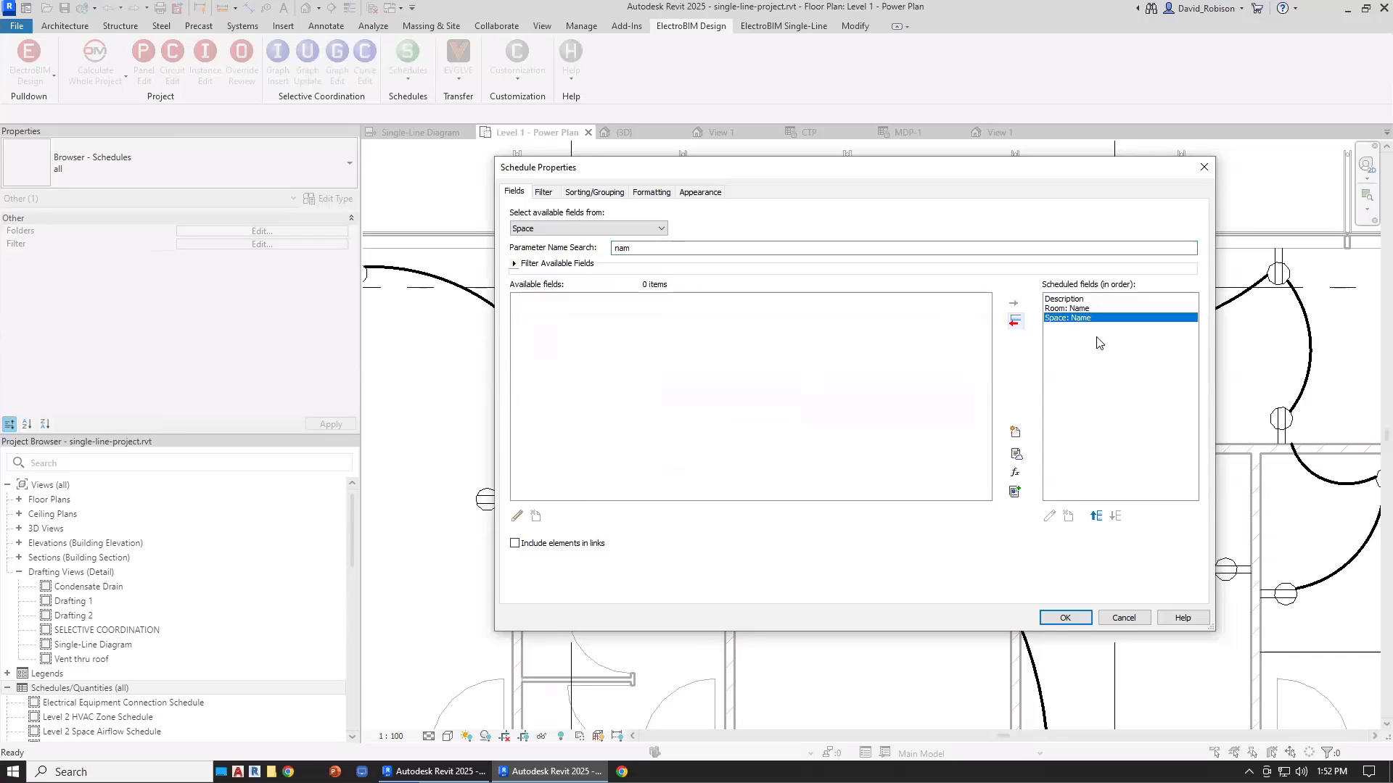
pyautogui.click(1064, 617)
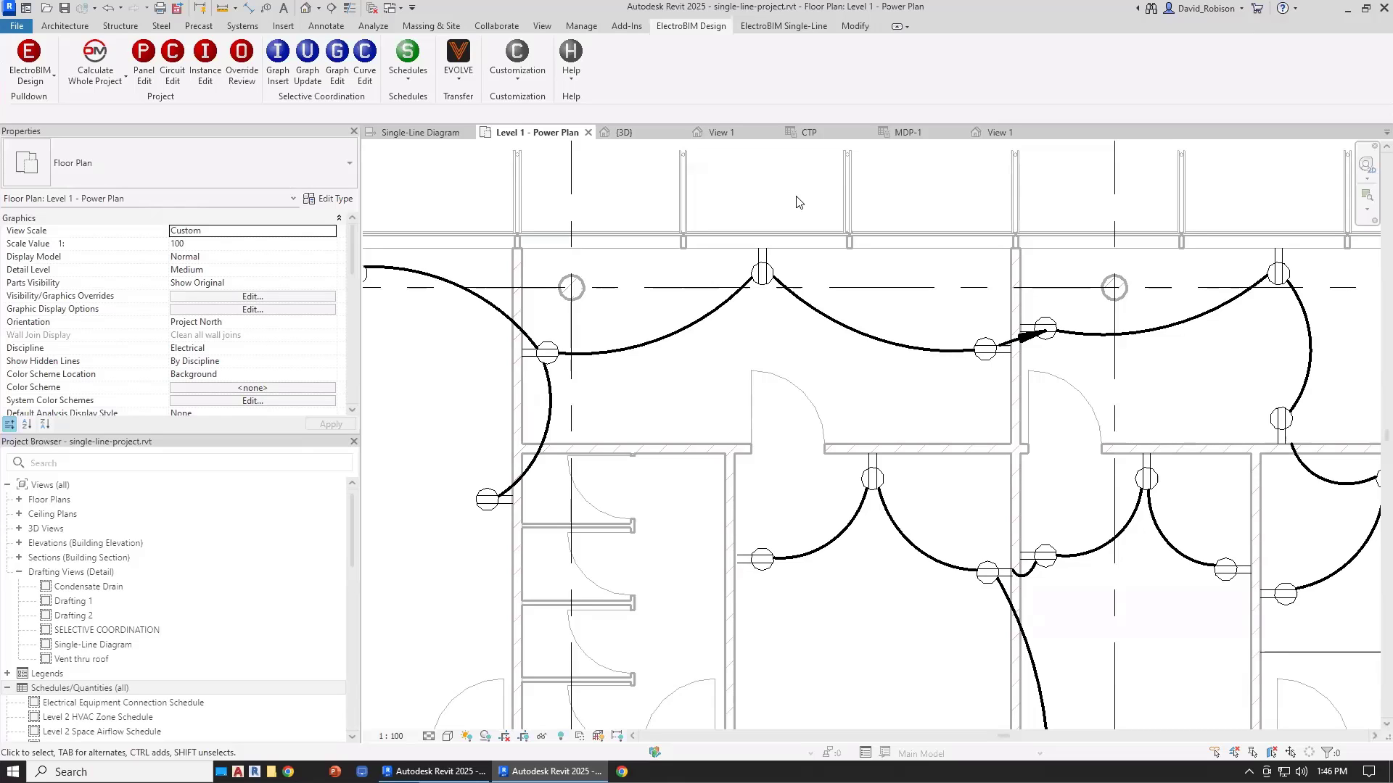
# Inspect the overlapping space and room of Washing Room 25 on the Level 1 - Power Plan
pyautogui.click(772, 333)
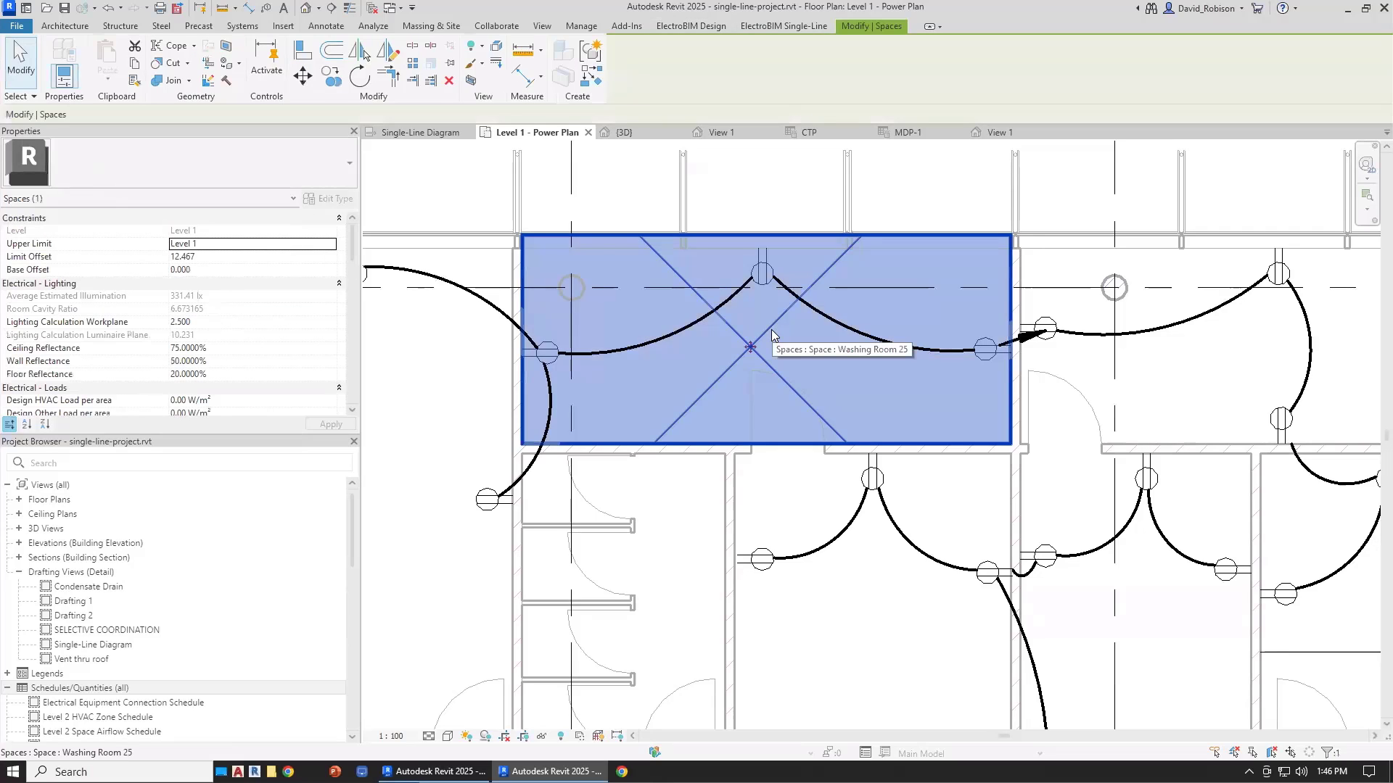
pyautogui.click(785, 321)
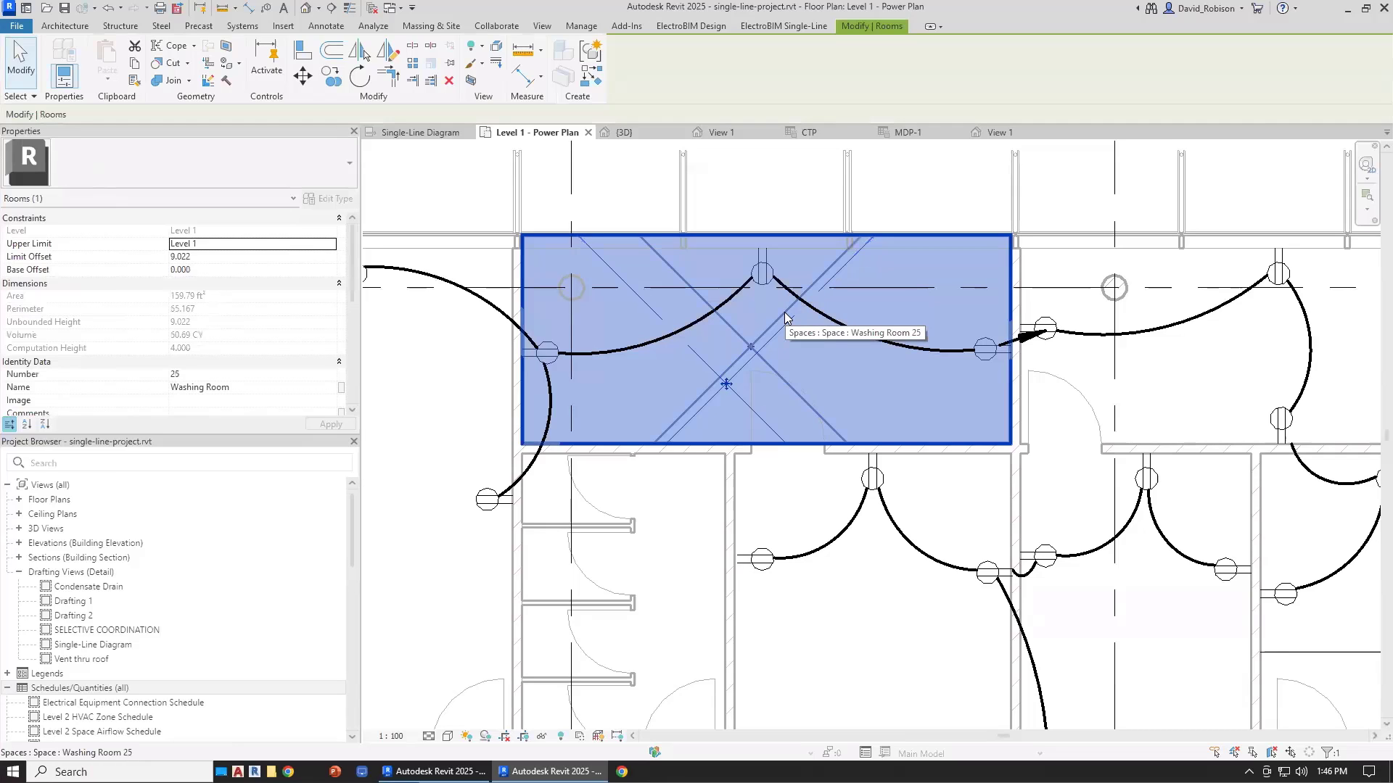
pyautogui.click(772, 182)
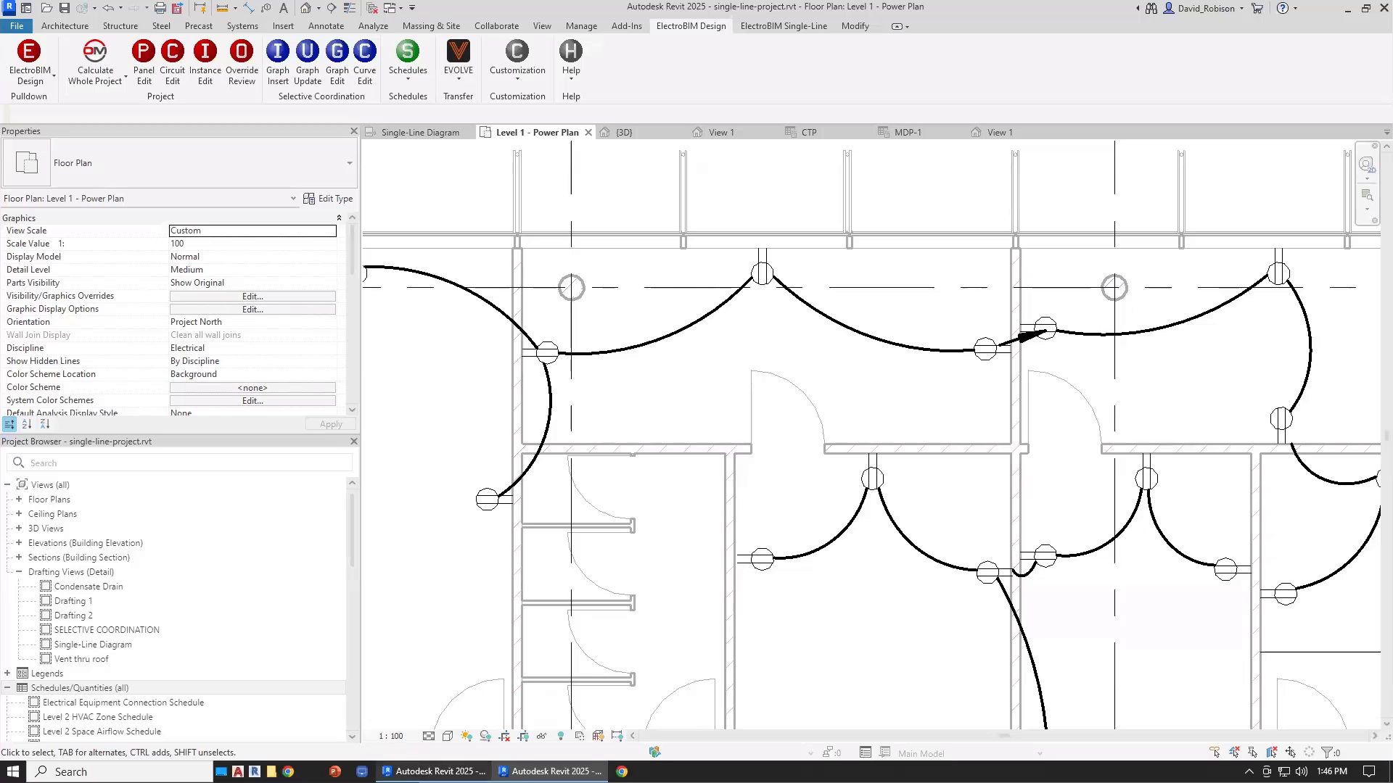
# Switch to the Circuit Descriptions project and review its circuit description options, keeping room names included
pyautogui.click(434, 771)
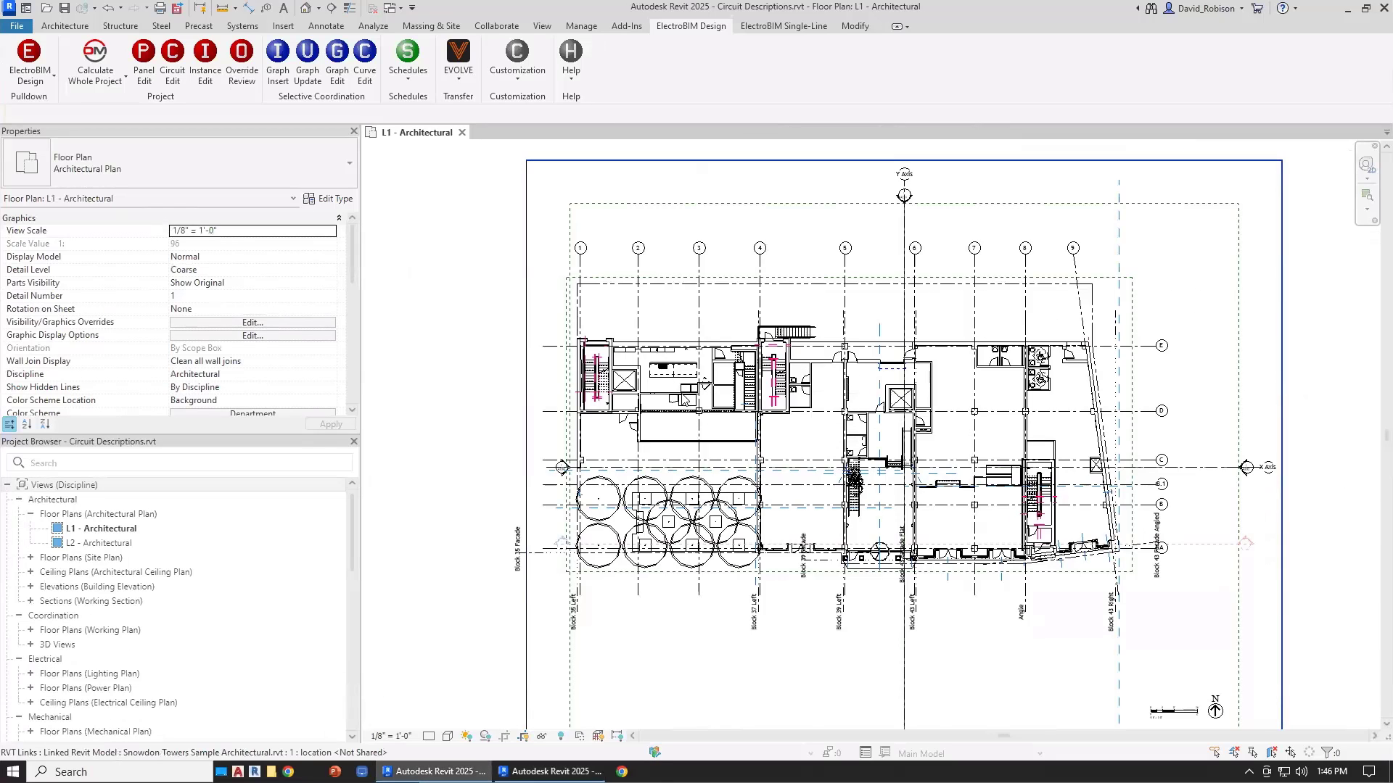
pyautogui.scroll(8, 683, 398)
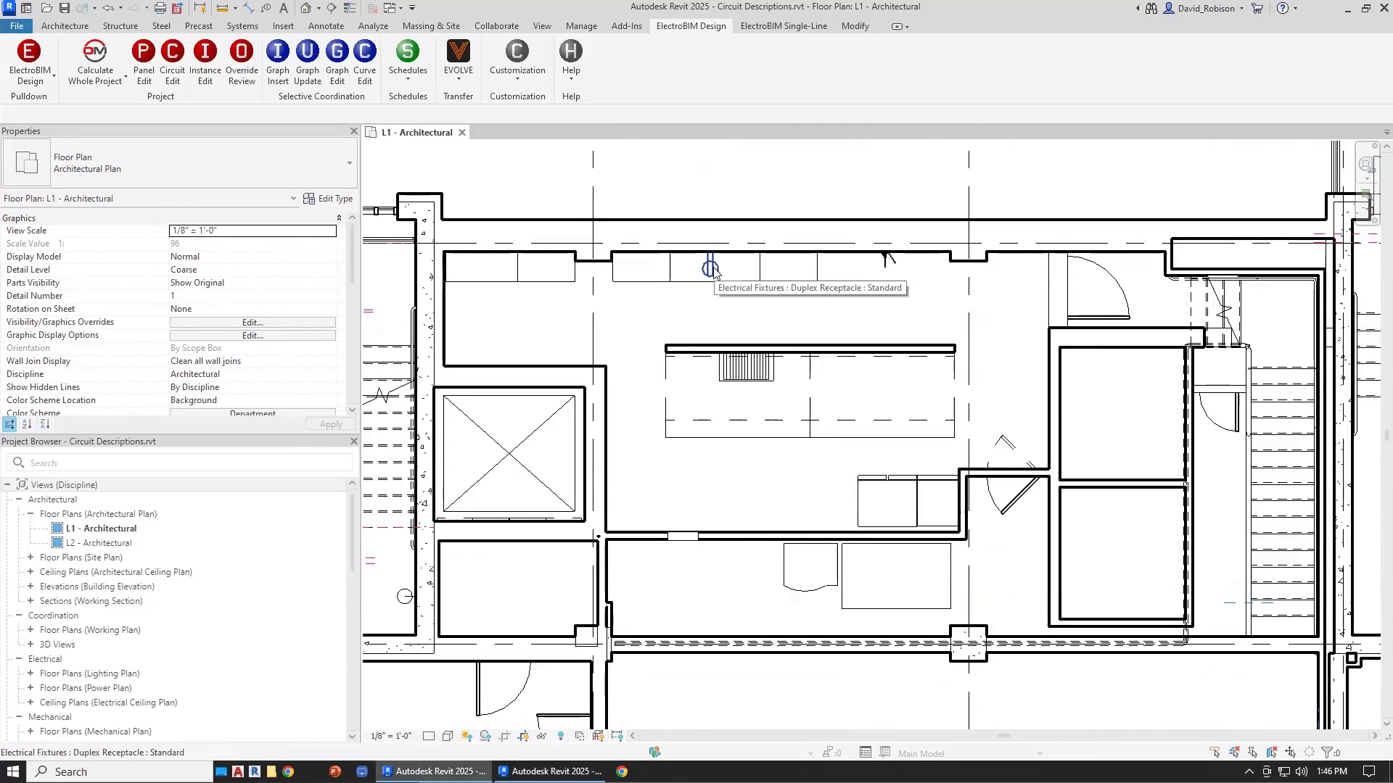
pyautogui.click(517, 70)
pyautogui.click(548, 210)
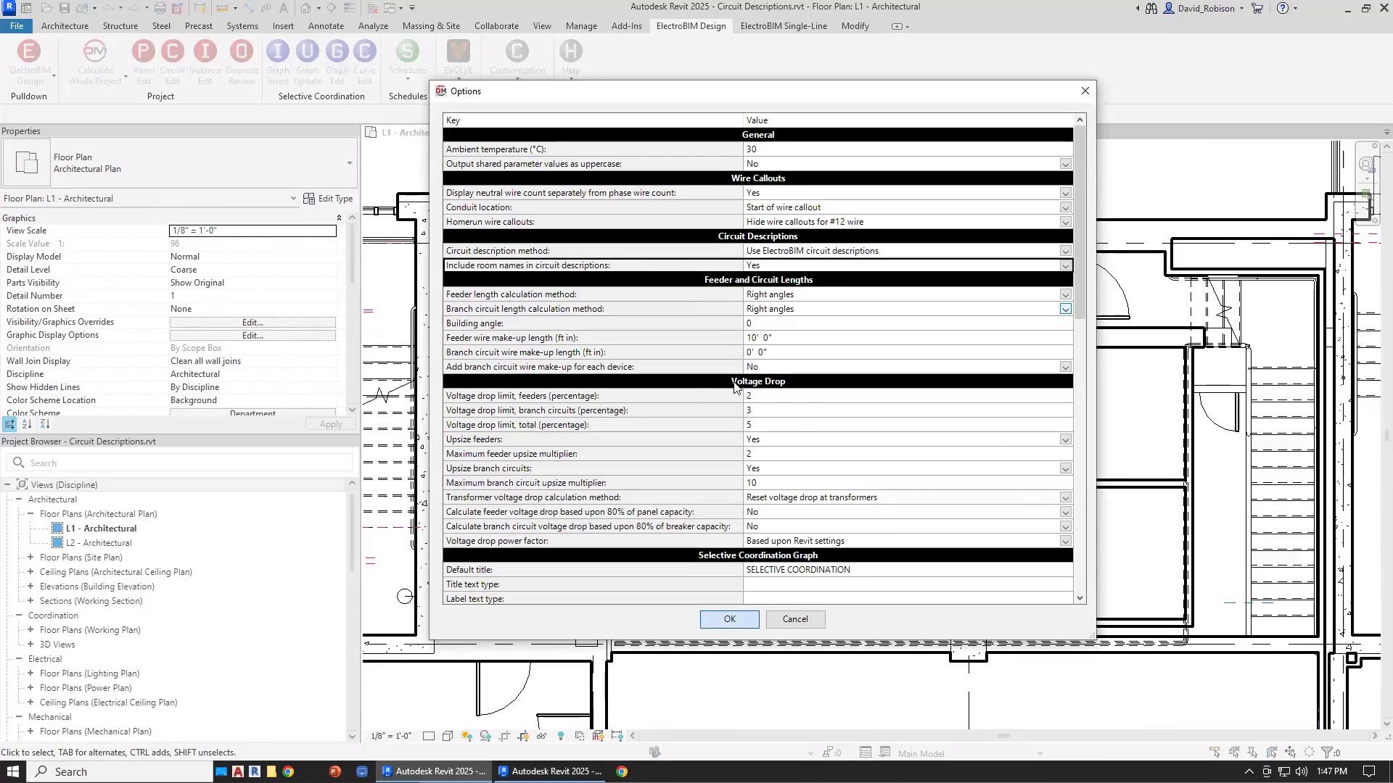
pyautogui.click(730, 620)
# Check the circuit description of the duplex receptacle on panel P1, circuit 1, in Circuit Edit
pyautogui.click(690, 25)
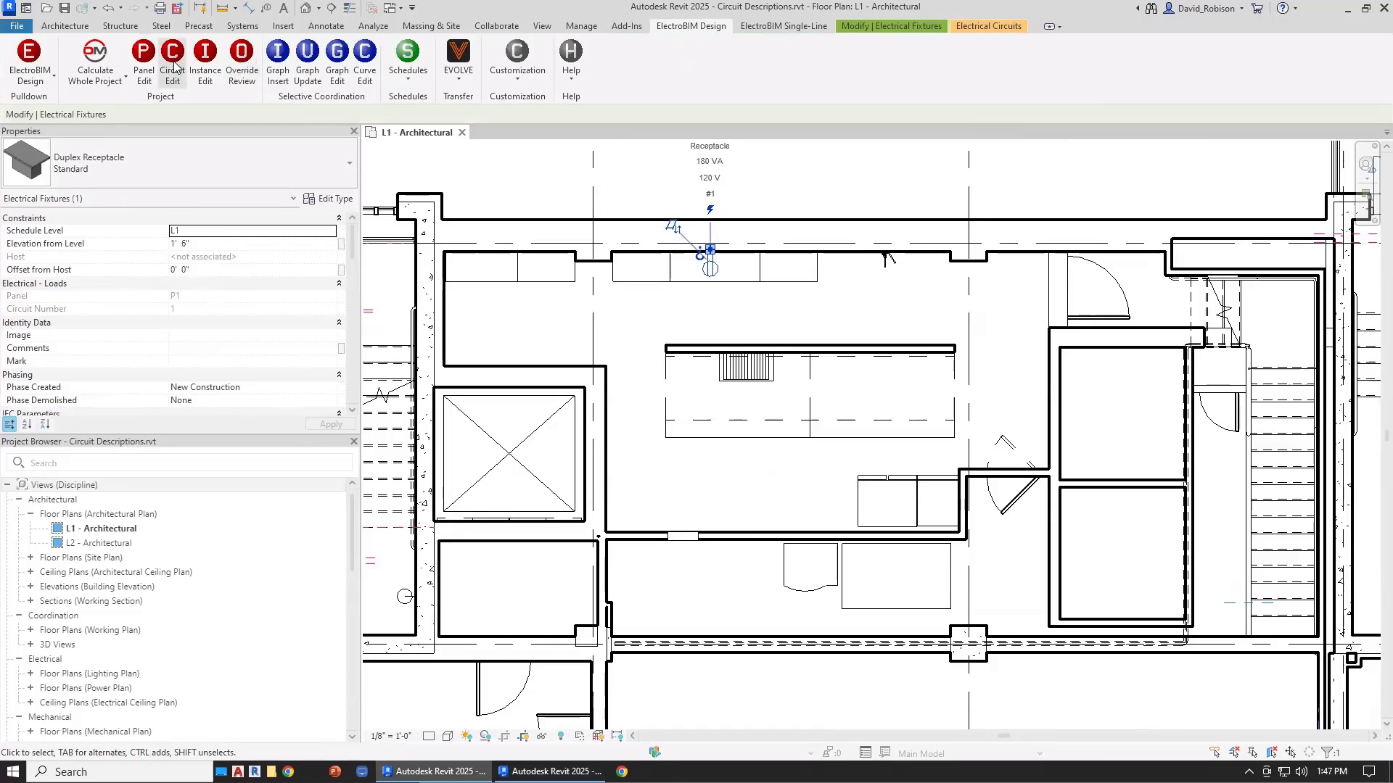
pyautogui.click(172, 58)
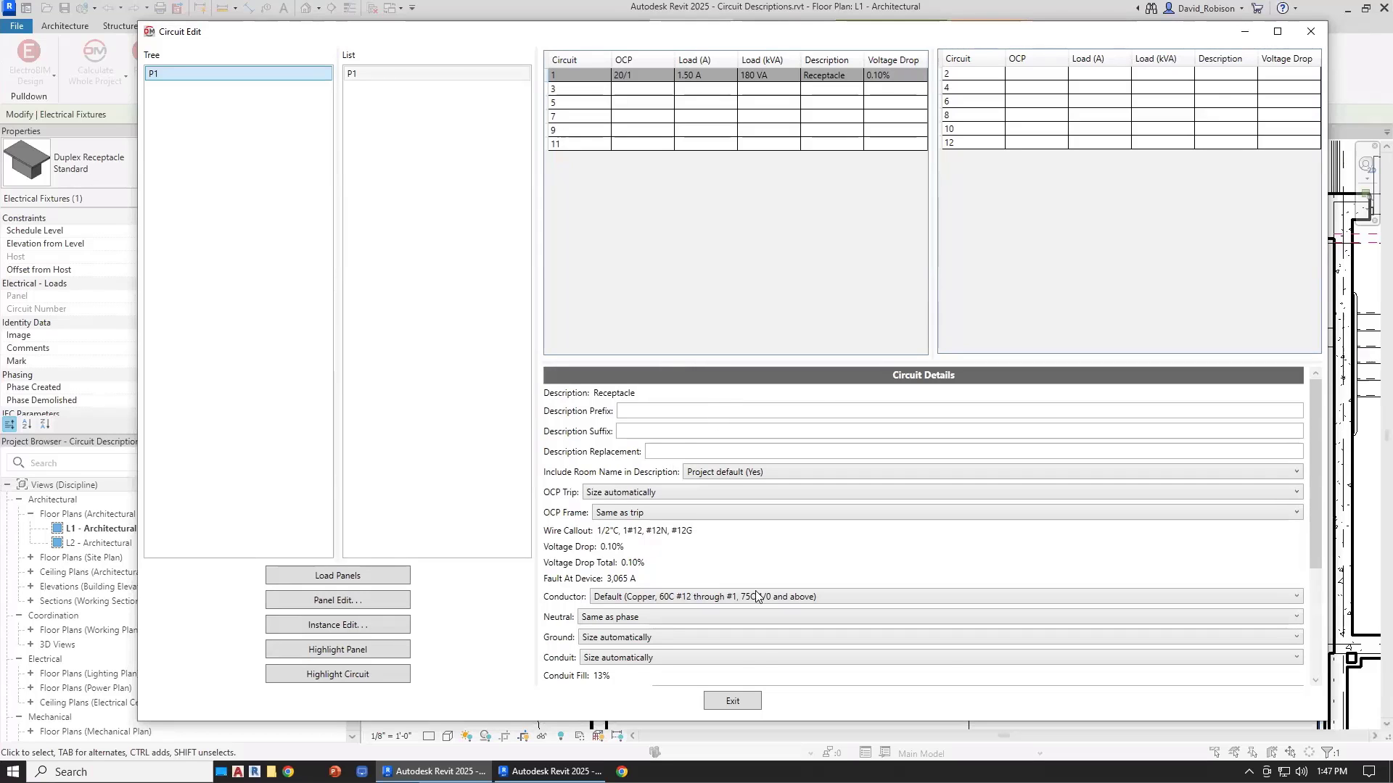
pyautogui.click(733, 701)
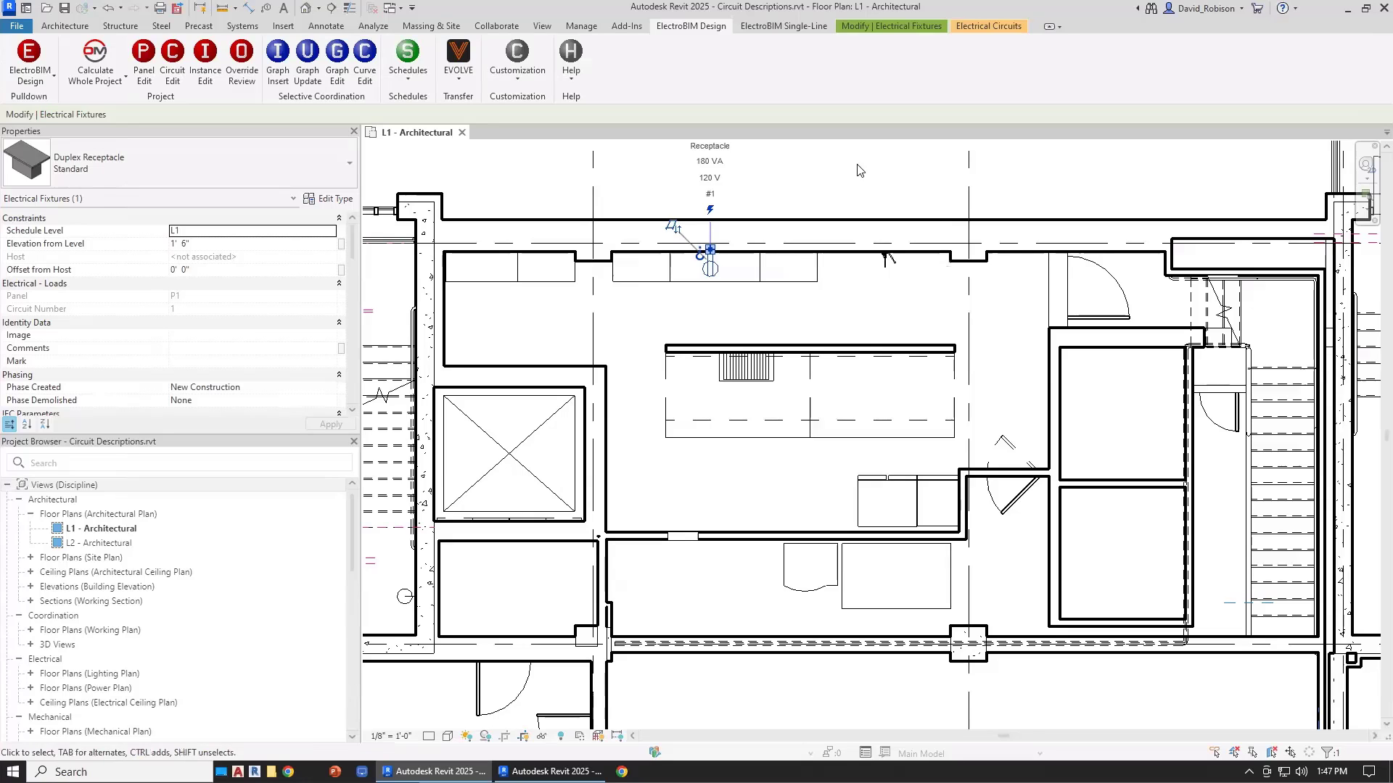
# Enable Room Bounding in the type properties of the linked Snowdon Towers Sample Architectural model
pyautogui.click(858, 315)
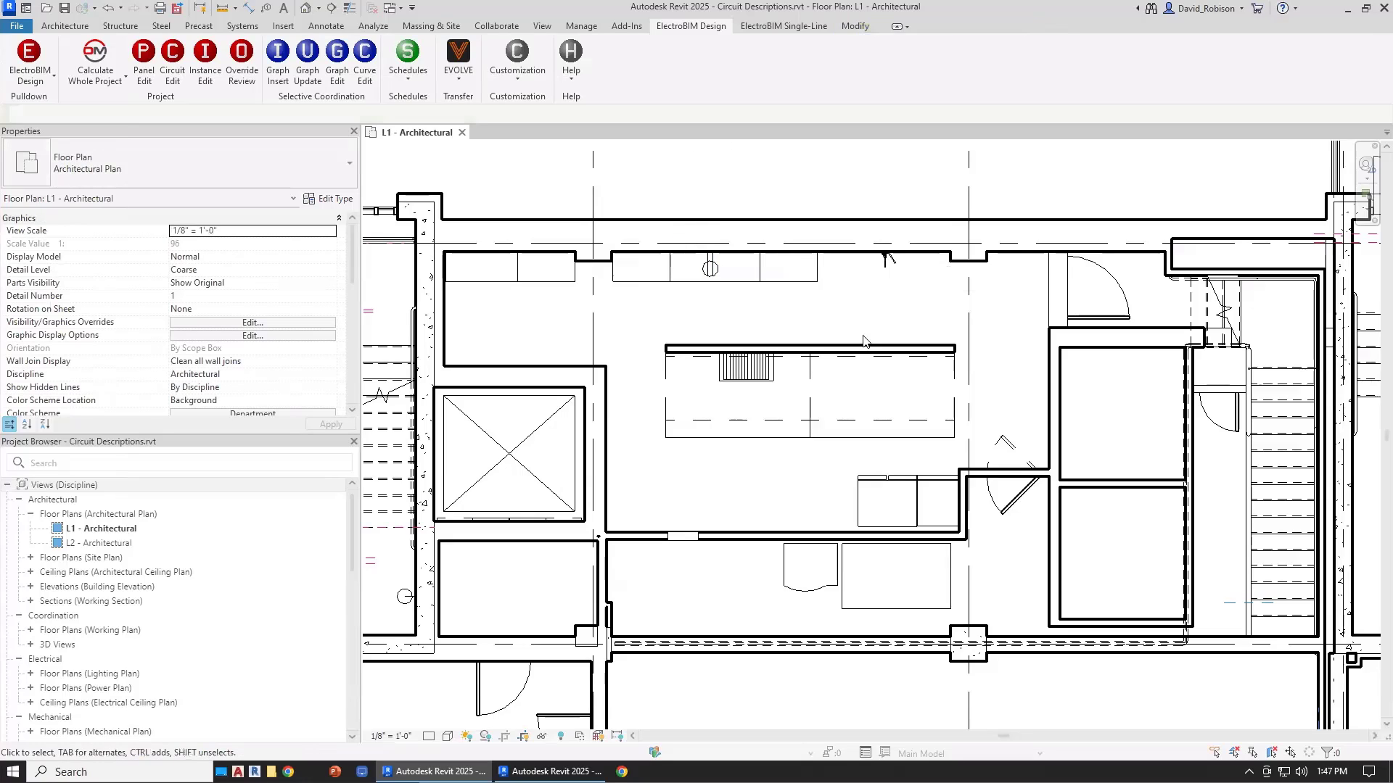
pyautogui.click(852, 256)
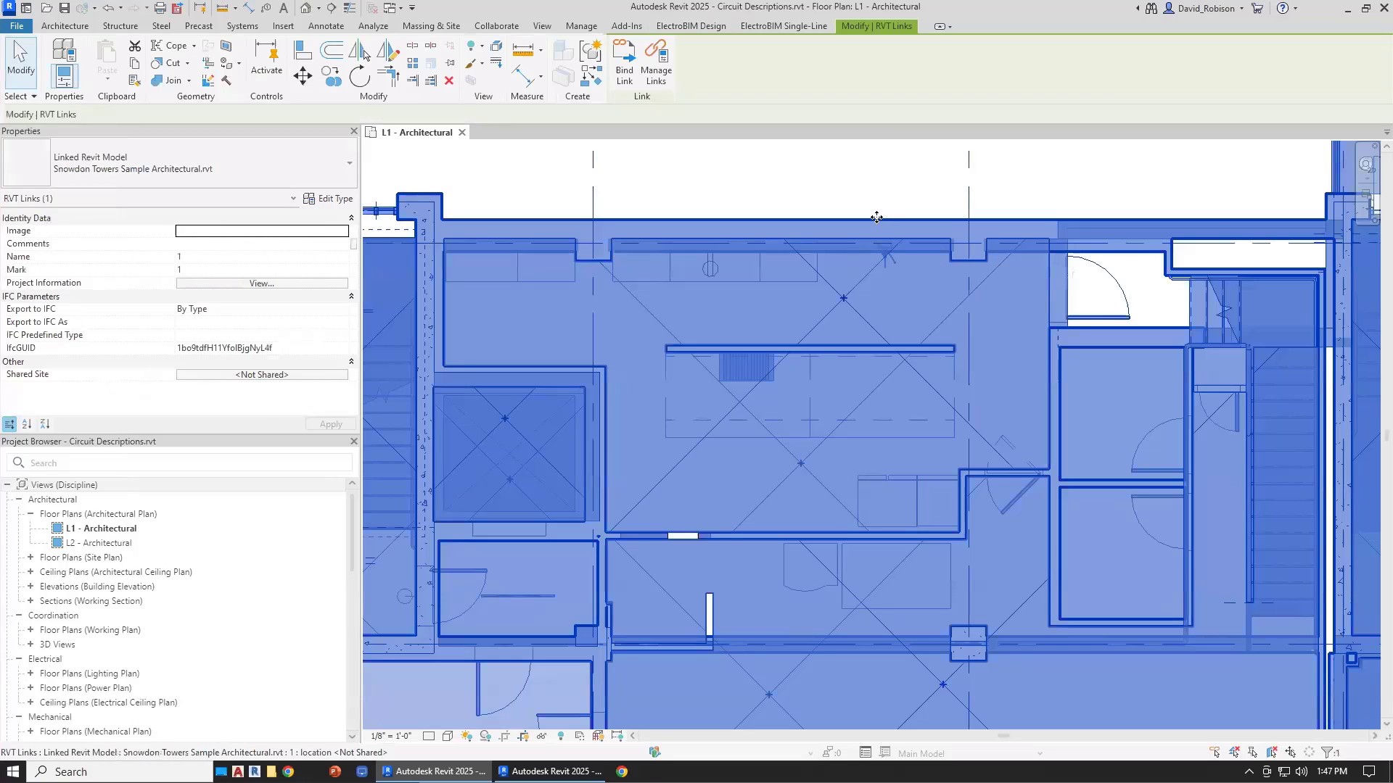
pyautogui.click(332, 199)
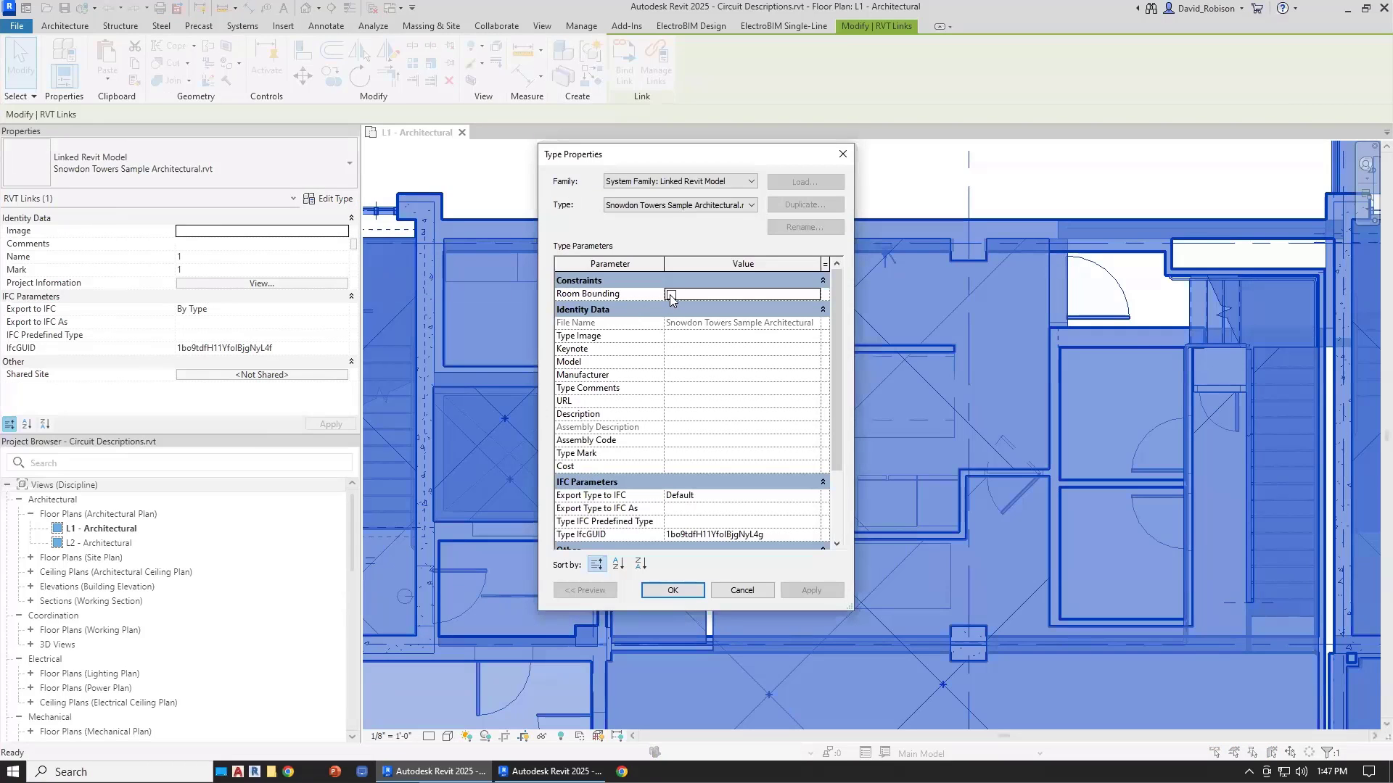
pyautogui.click(668, 295)
pyautogui.click(669, 590)
# Place spaces automatically across the L1 - Architectural plan with the upper limit at L1 and a 10' 0" offset
pyautogui.click(374, 28)
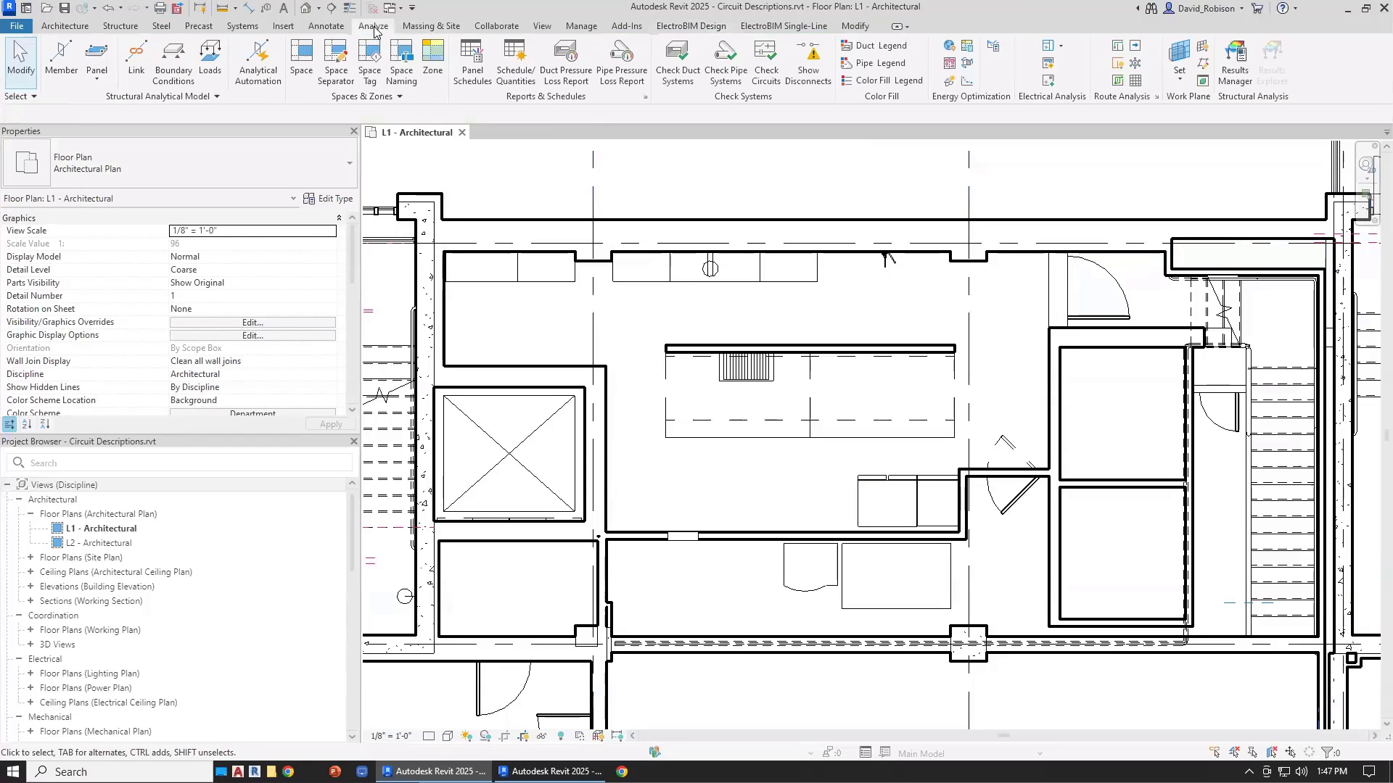
pyautogui.click(302, 72)
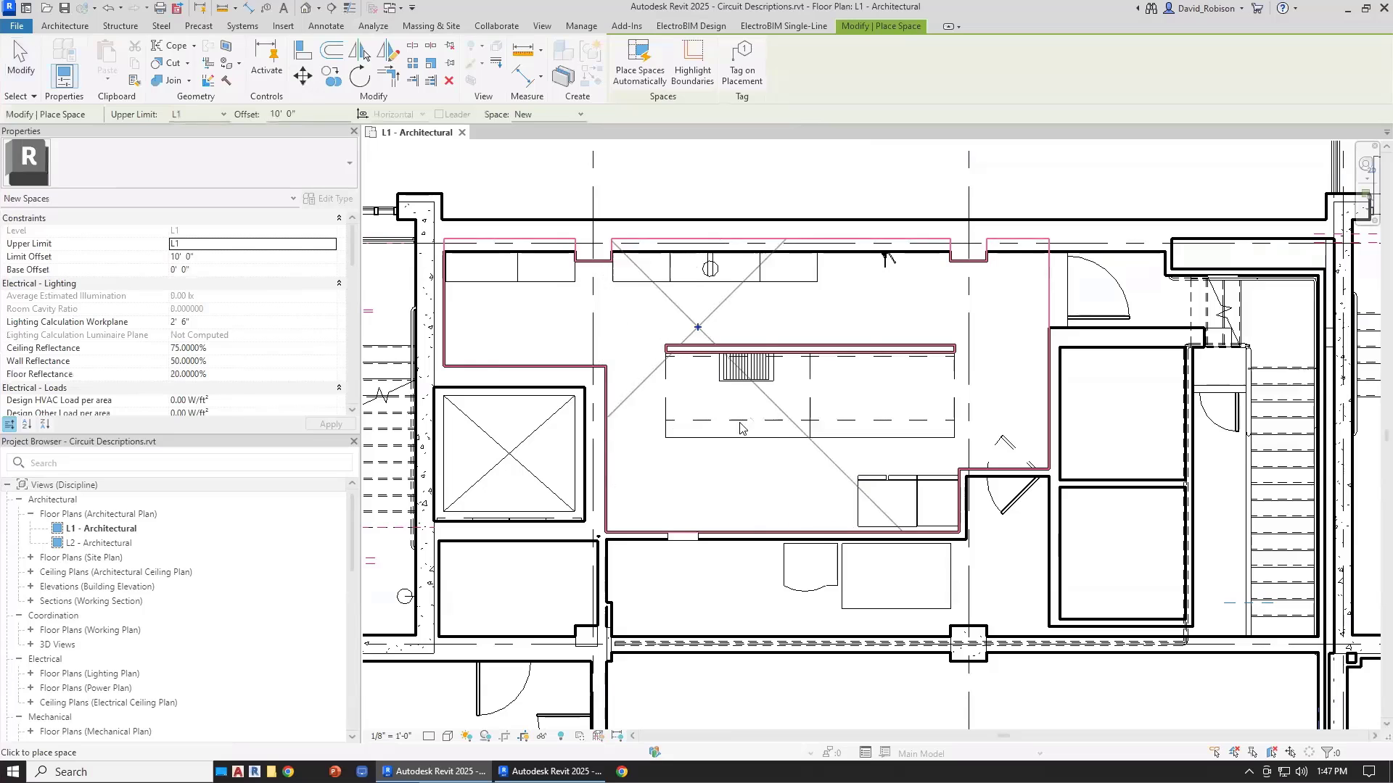
pyautogui.scroll(-2, 1060, 564)
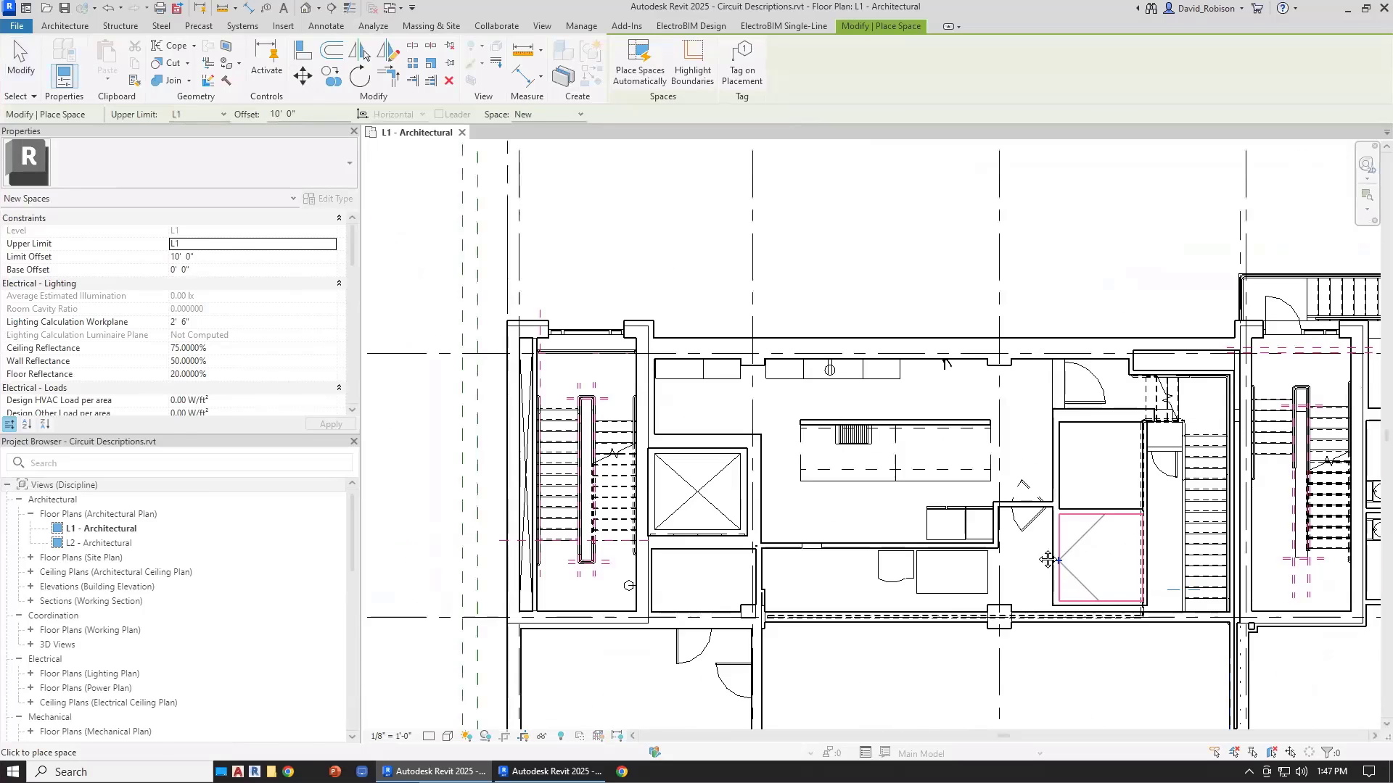
pyautogui.moveTo(1060, 564); pyautogui.dragTo(941, 522, button='middle')
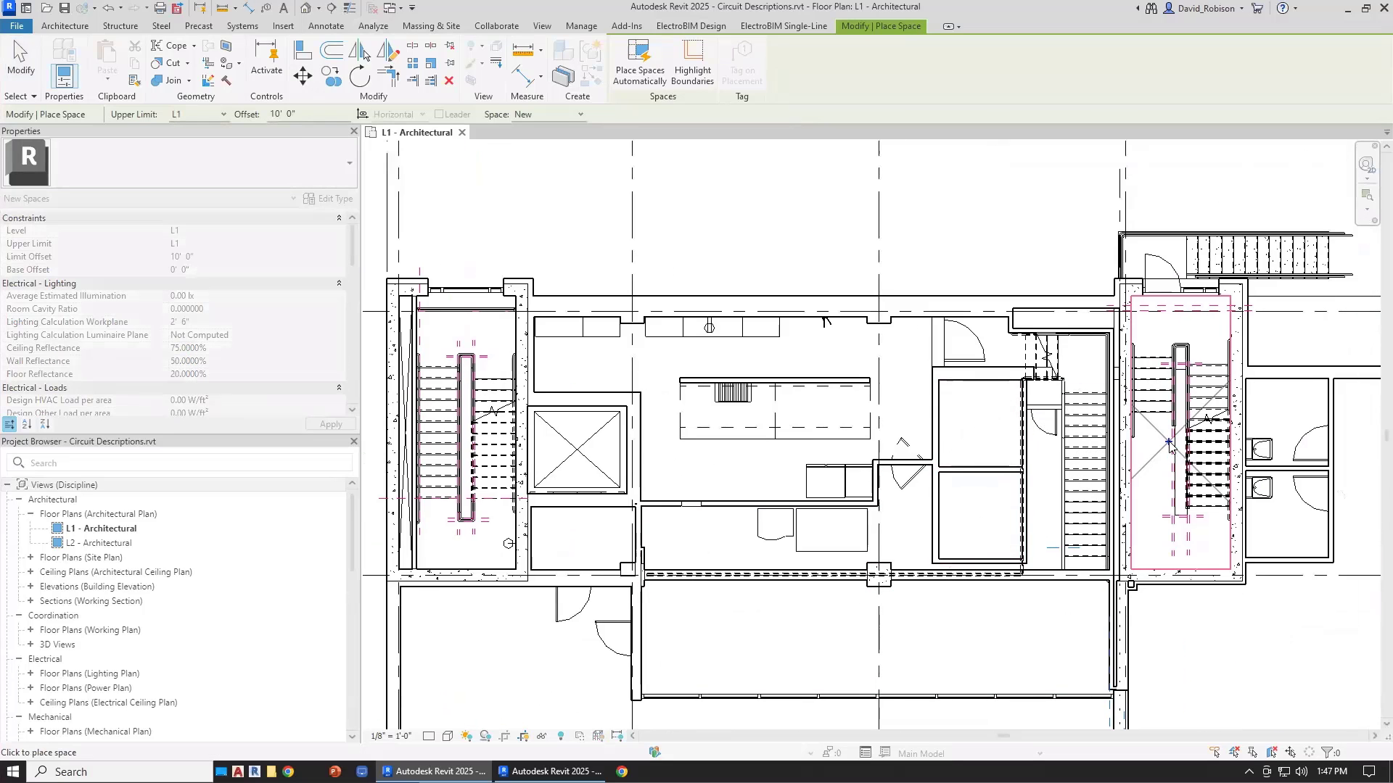
pyautogui.click(973, 428)
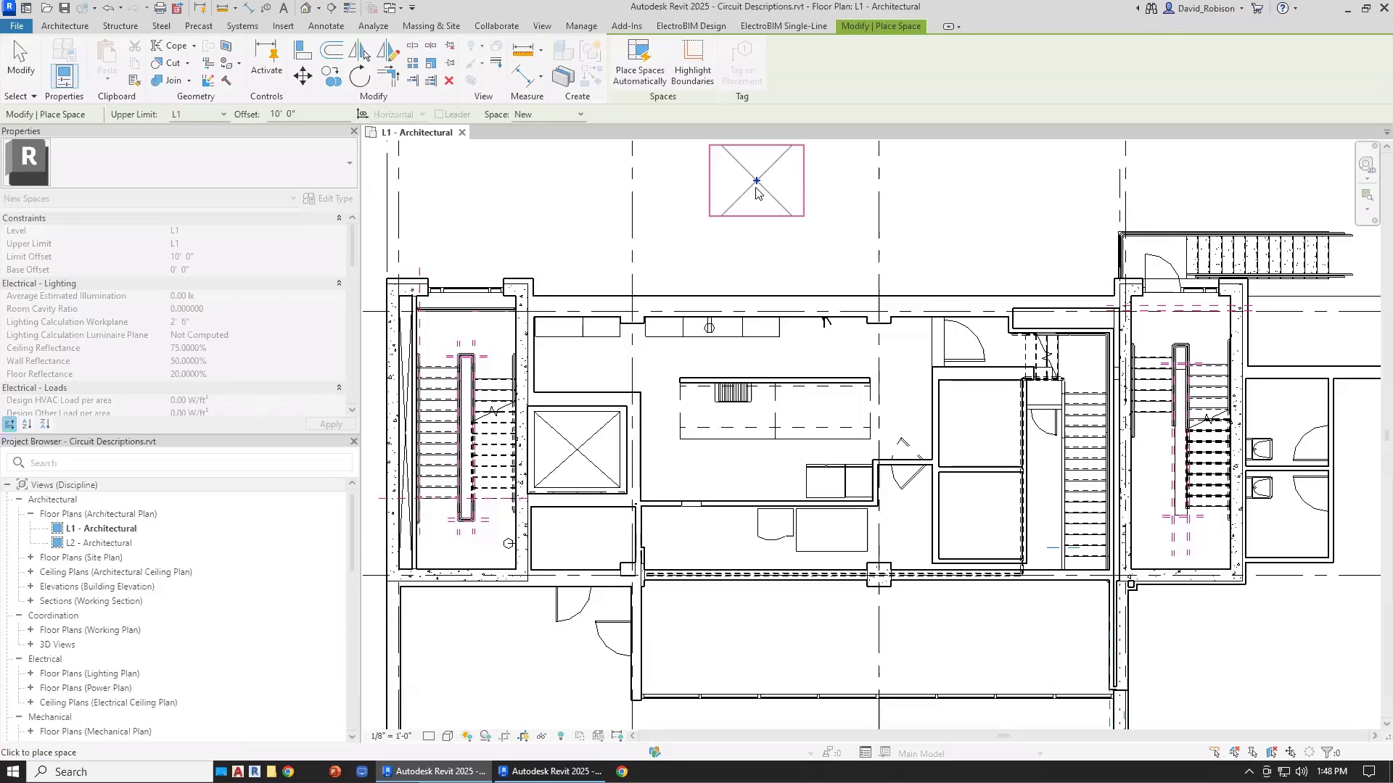
pyautogui.click(641, 68)
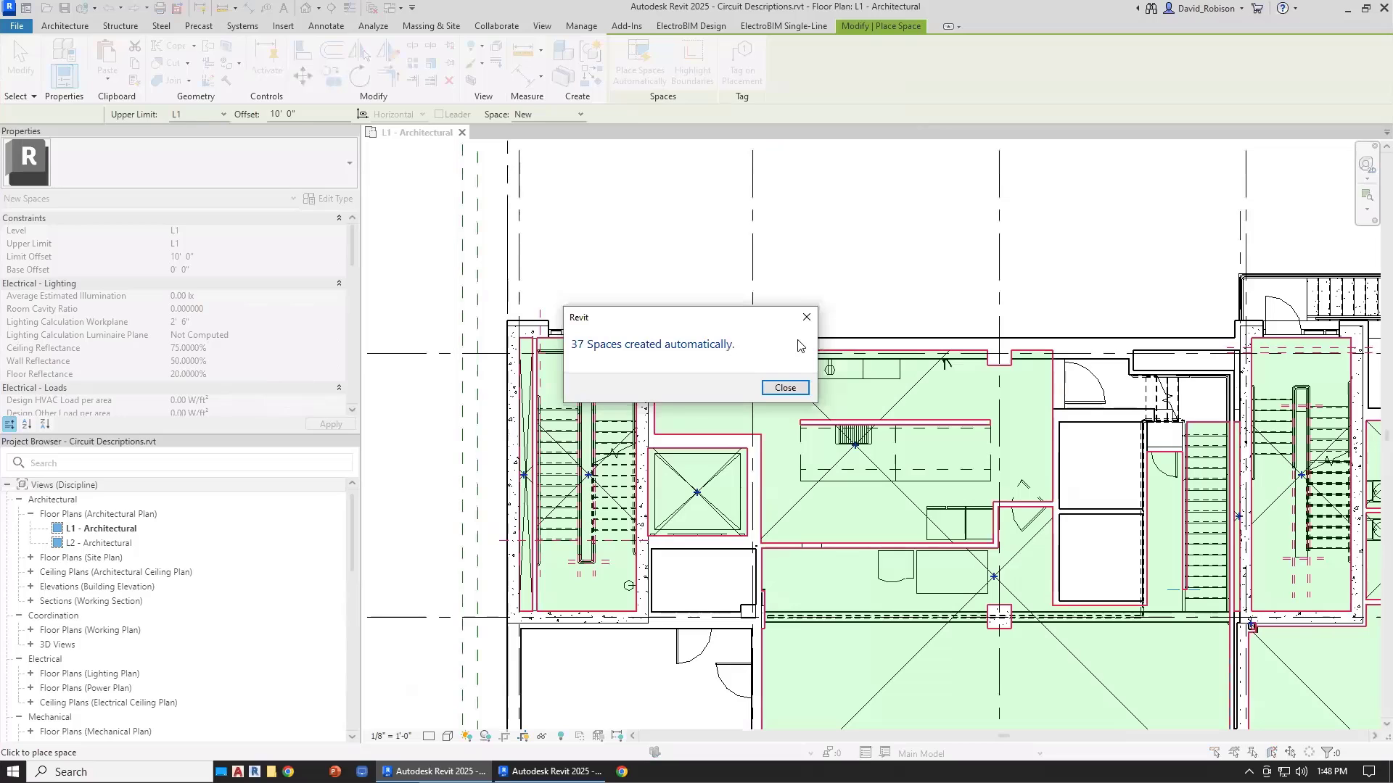
pyautogui.click(785, 388)
pyautogui.press('Escape')
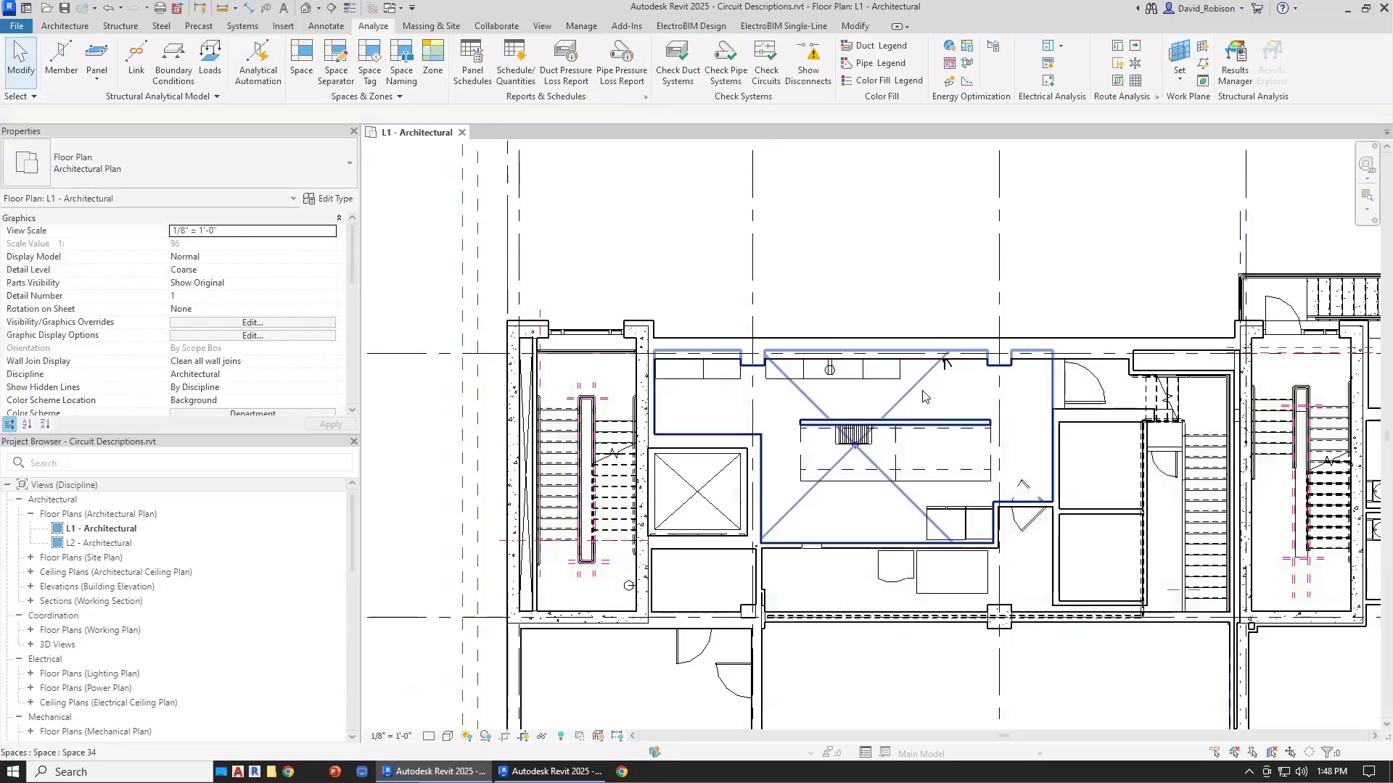
# Select the café kitchen space and use Space Naming to apply room names and numbers to the spaces on all levels
pyautogui.click(915, 365)
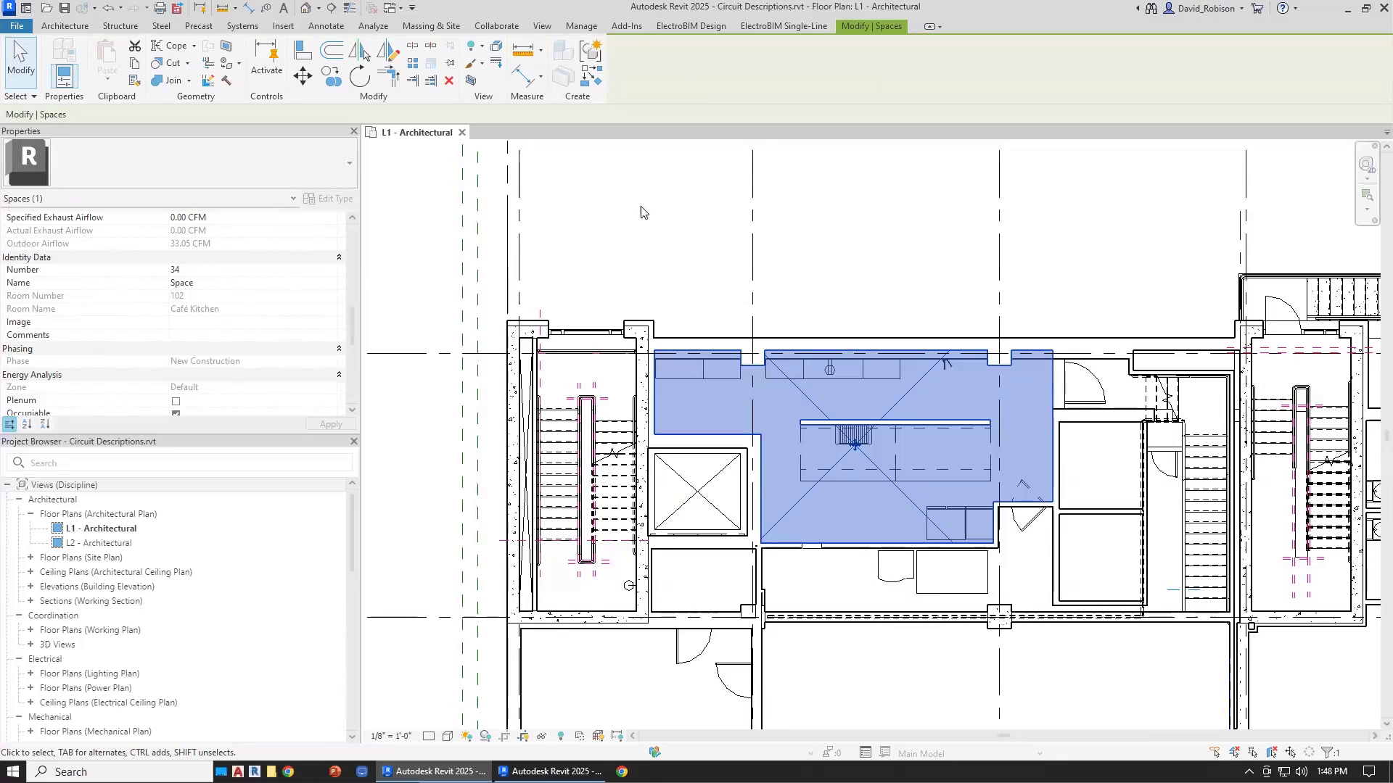
pyautogui.click(369, 27)
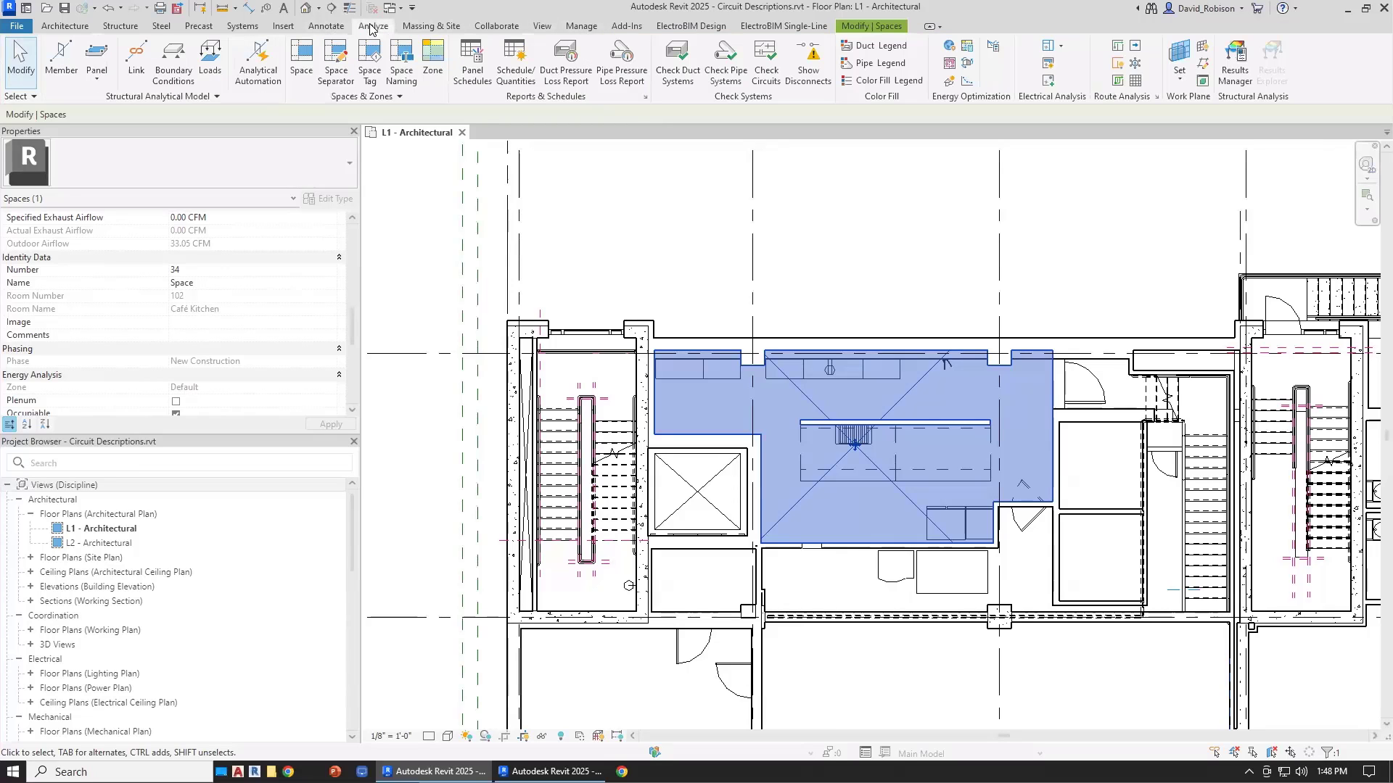
pyautogui.click(405, 64)
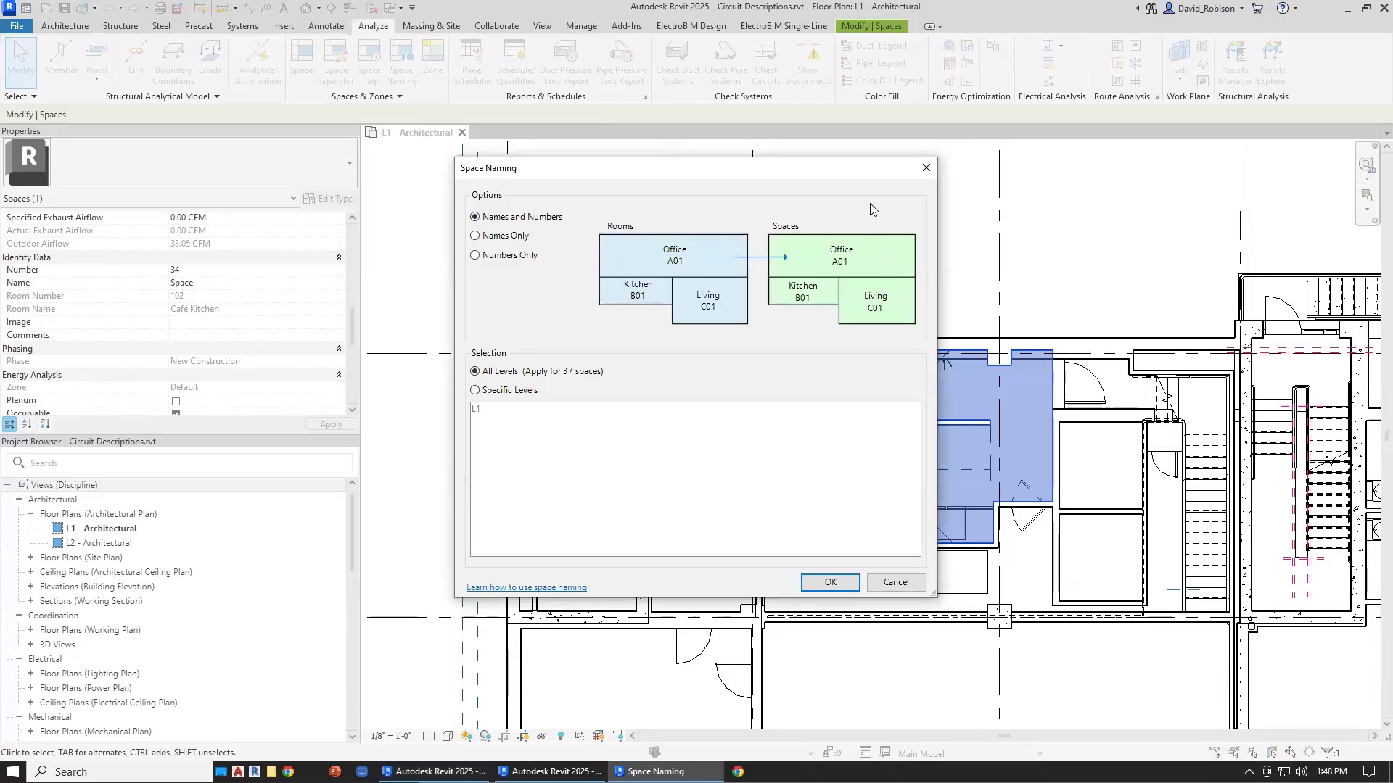
pyautogui.click(553, 221)
pyautogui.click(829, 583)
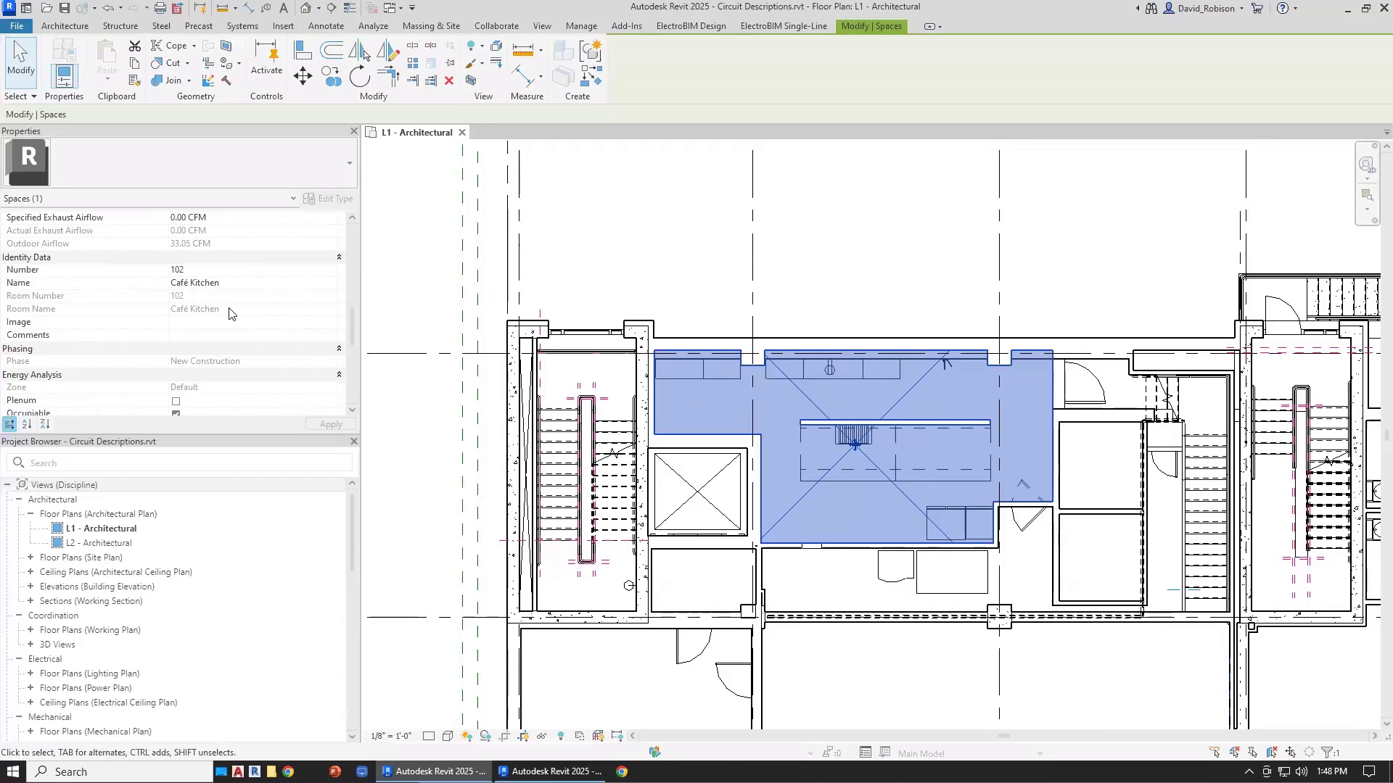
pyautogui.click(875, 285)
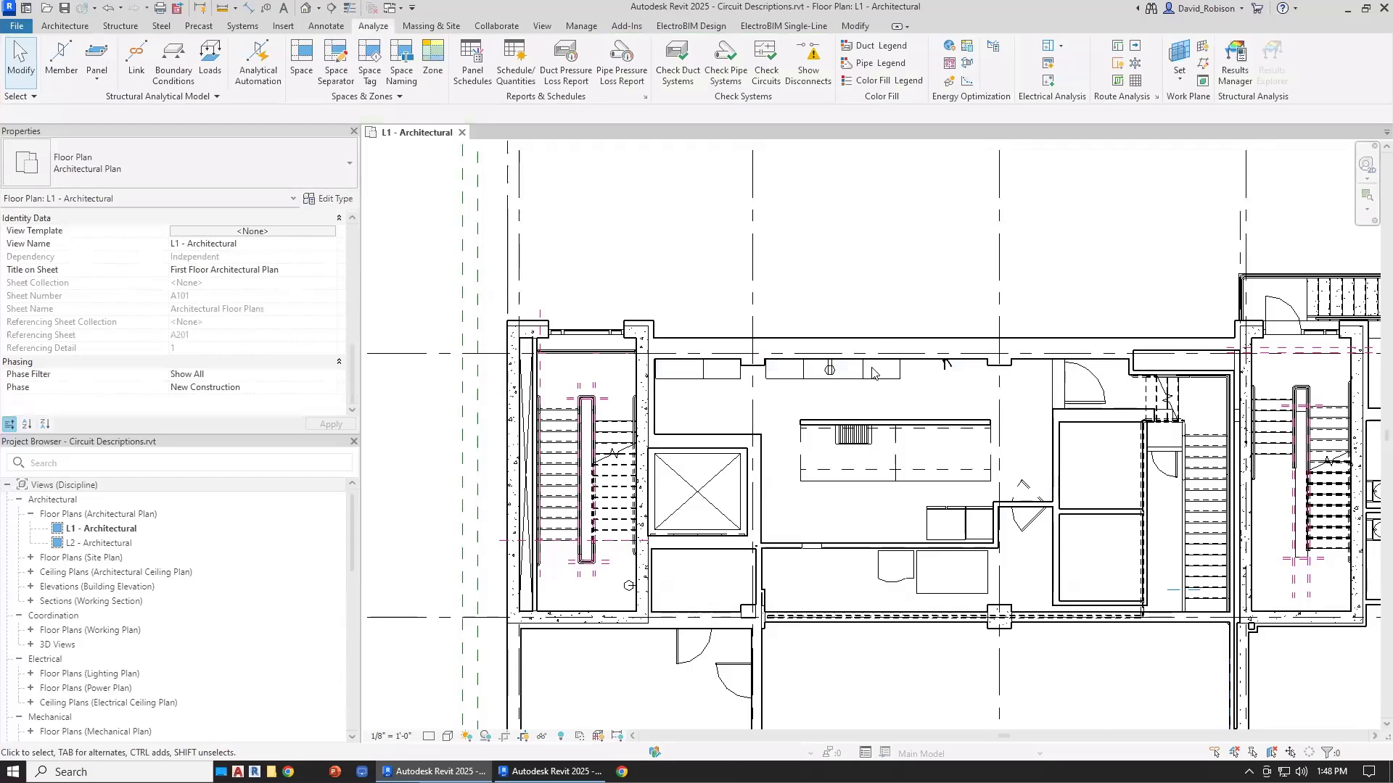
# Check the circuit description of the café kitchen's duplex receptacle in Circuit Edit
pyautogui.click(833, 372)
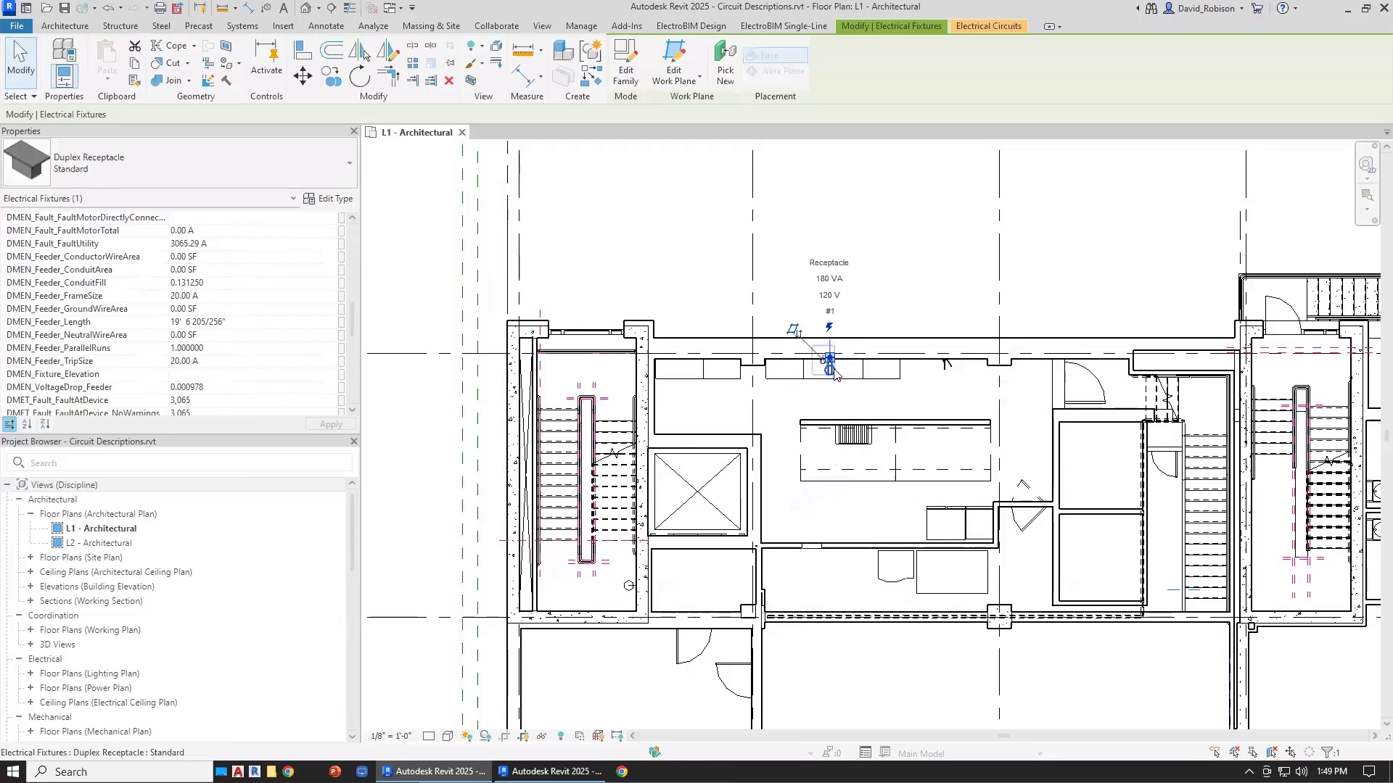
pyautogui.click(691, 26)
pyautogui.click(173, 70)
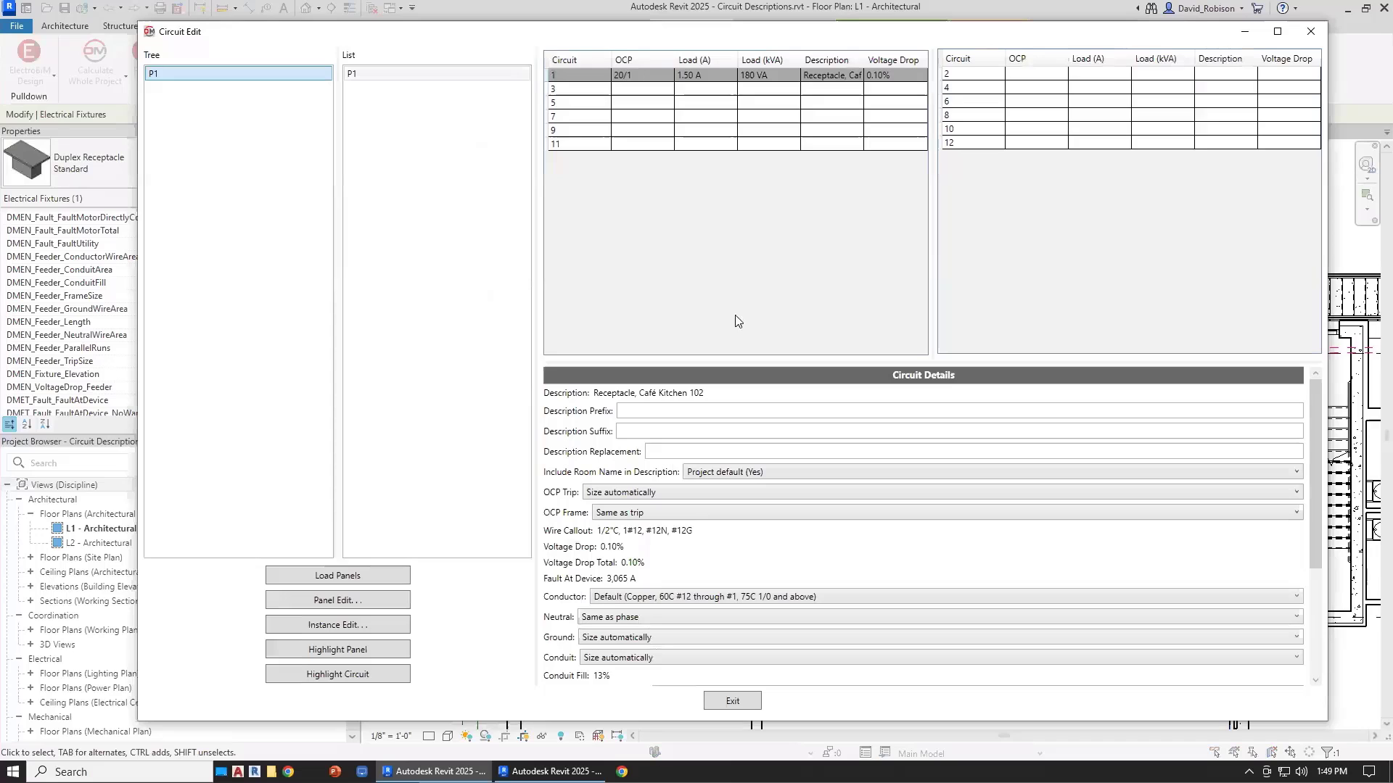